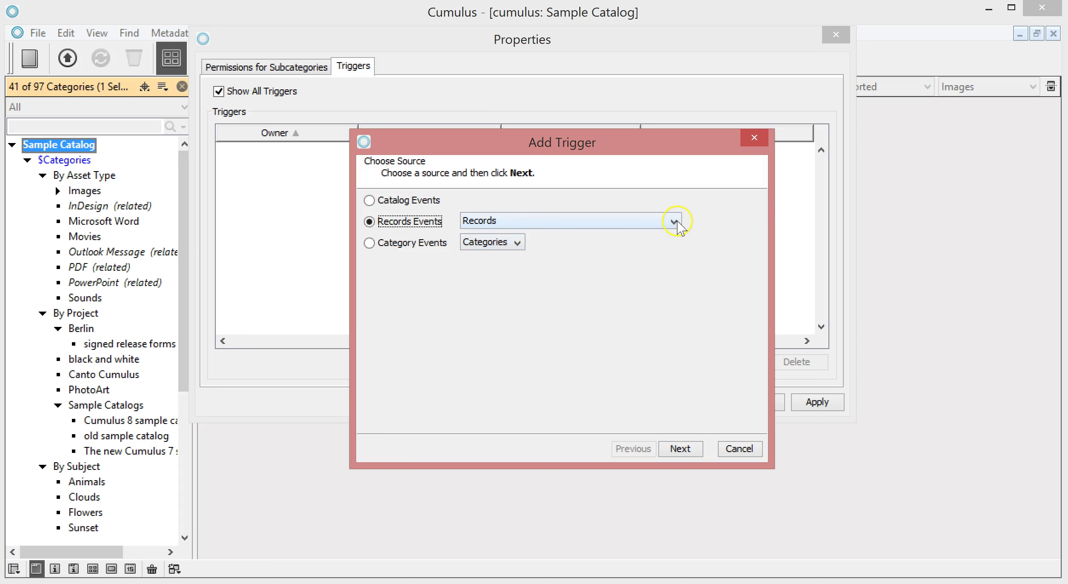
Choose record events on Records as the trigger source and "Field value changed" as the event type.
click(673, 221)
click(689, 451)
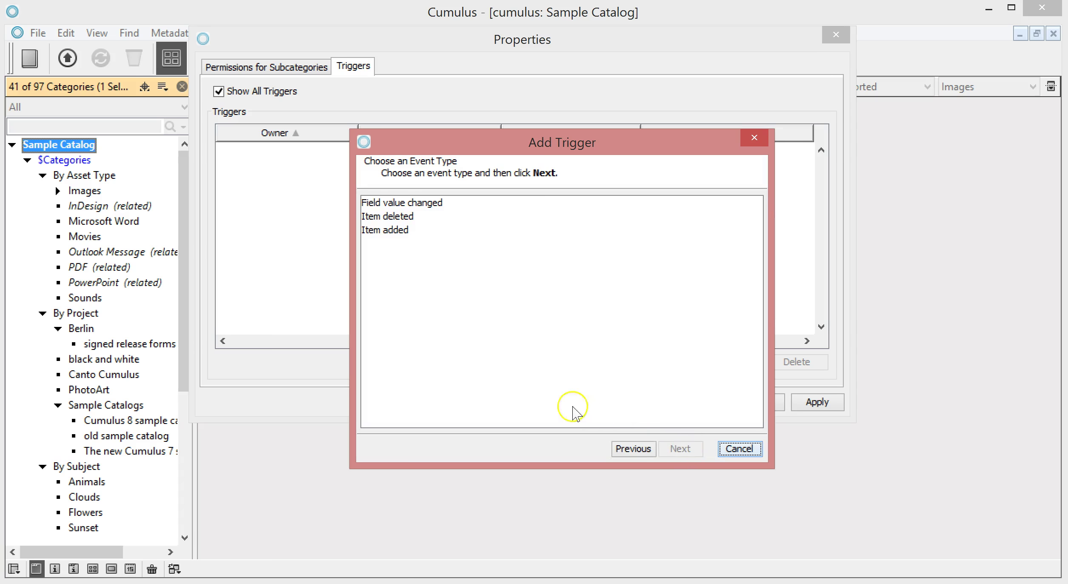
click(397, 204)
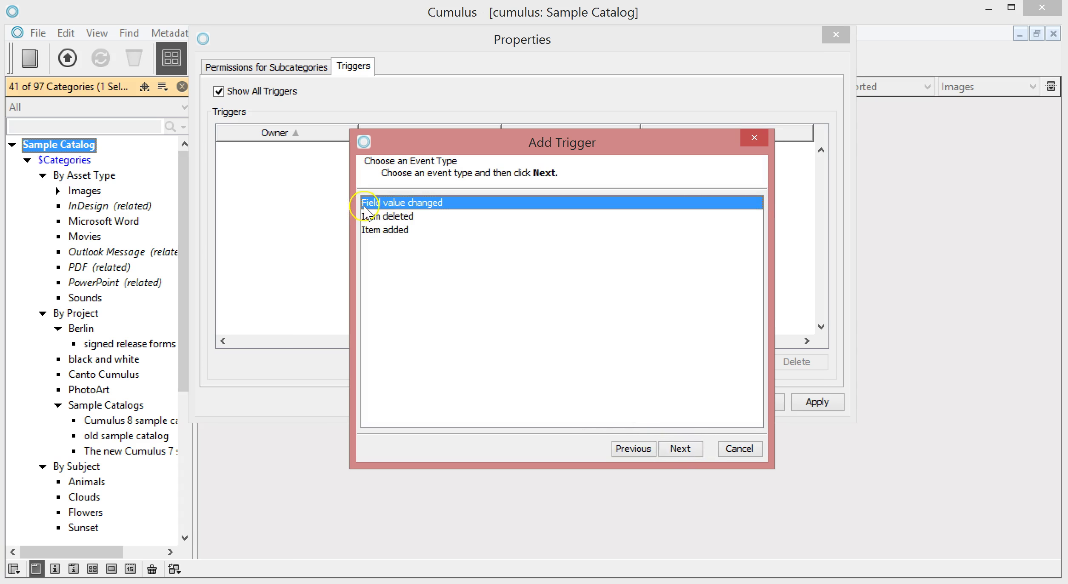
click(678, 450)
Make the trigger event wait for changes in the specific field Categories.
click(394, 238)
click(704, 262)
scroll(553, 319, down, 4)
scroll(438, 328, down, 4)
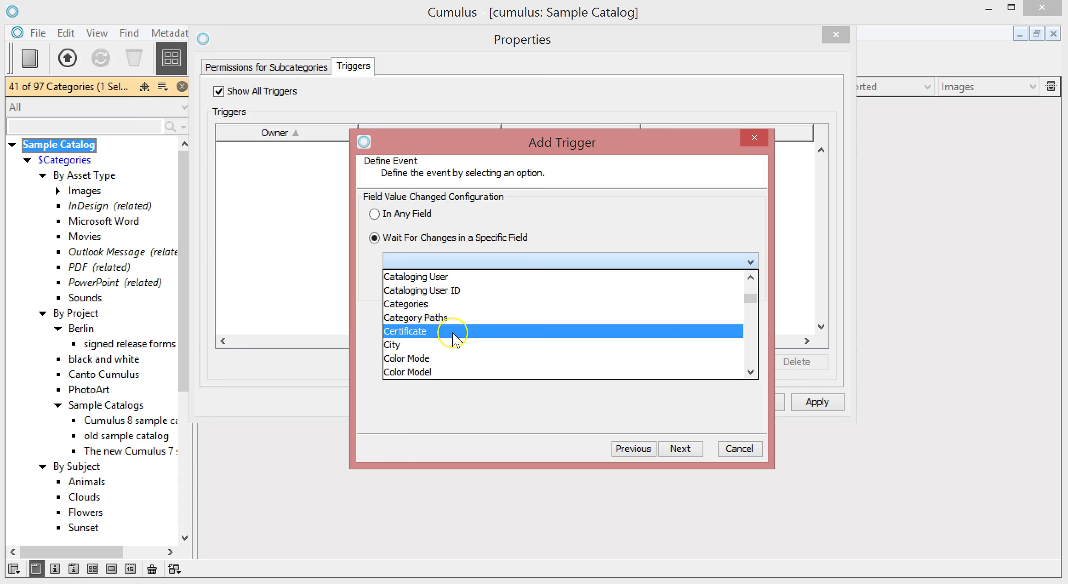
click(436, 304)
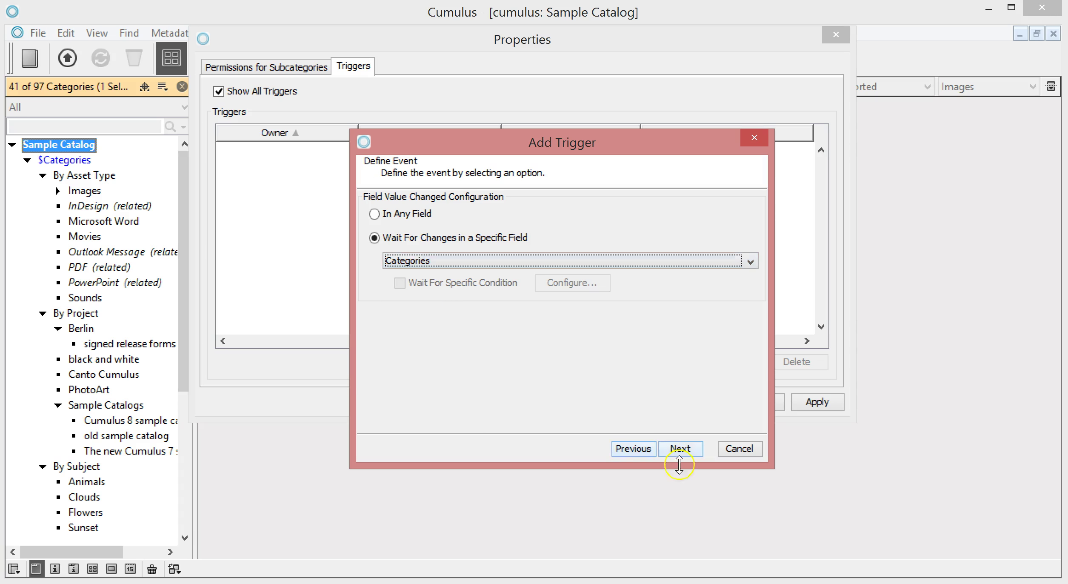
click(682, 450)
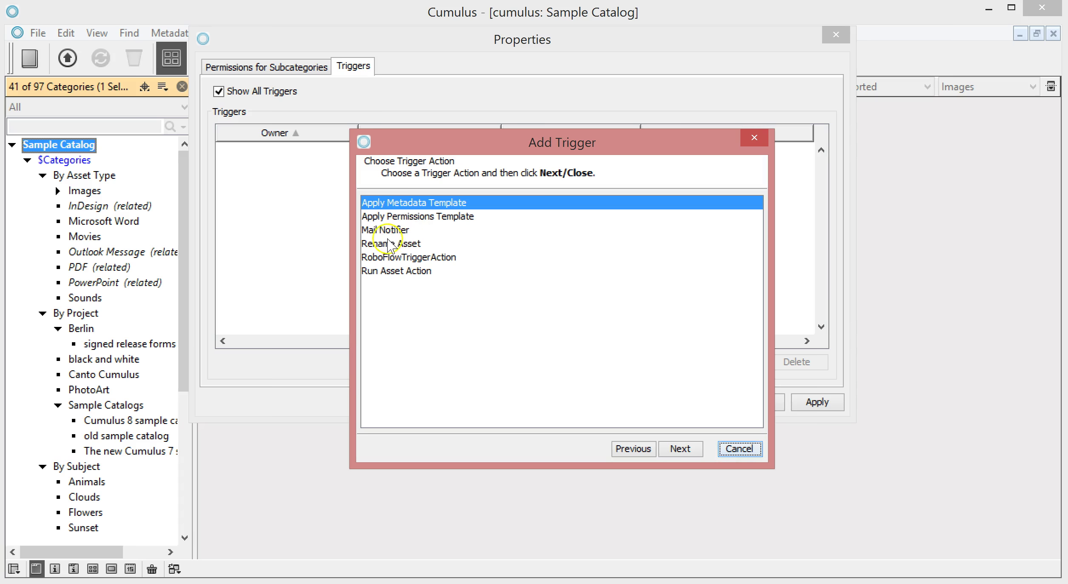
Assign RoboFlowTriggerAction with target folder C:\Software\Canto\Cumulus Java SDK\RoboFlowSetup\sidlee\trigger, and save the trigger in the catalog properties.
click(373, 261)
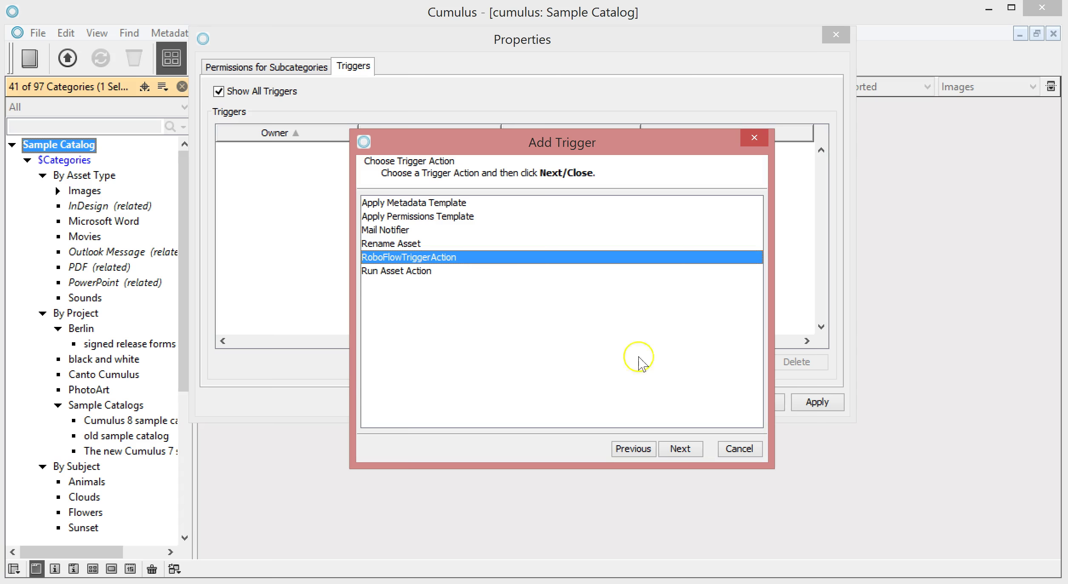
click(680, 449)
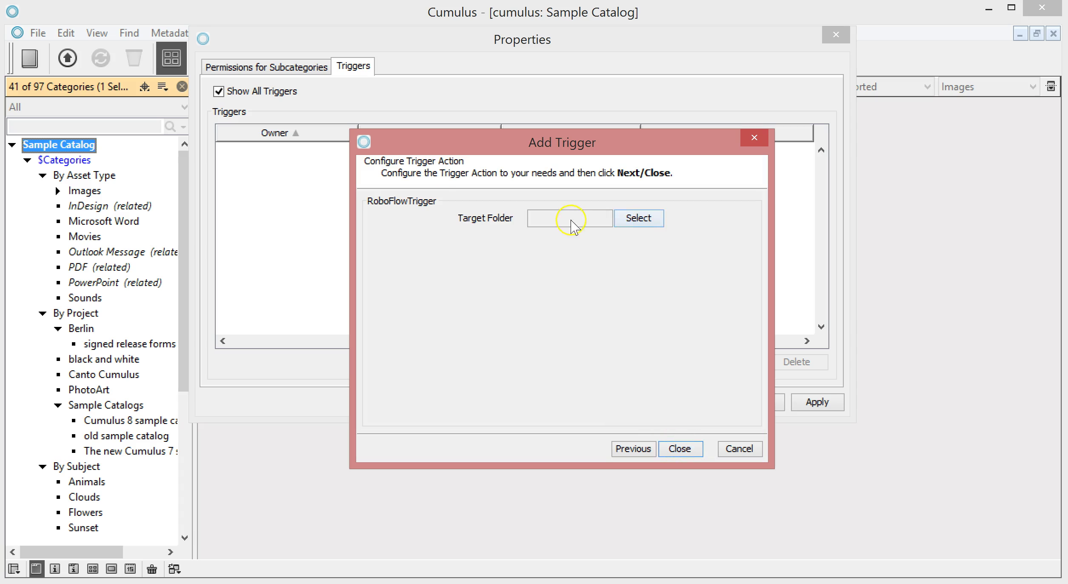
click(640, 219)
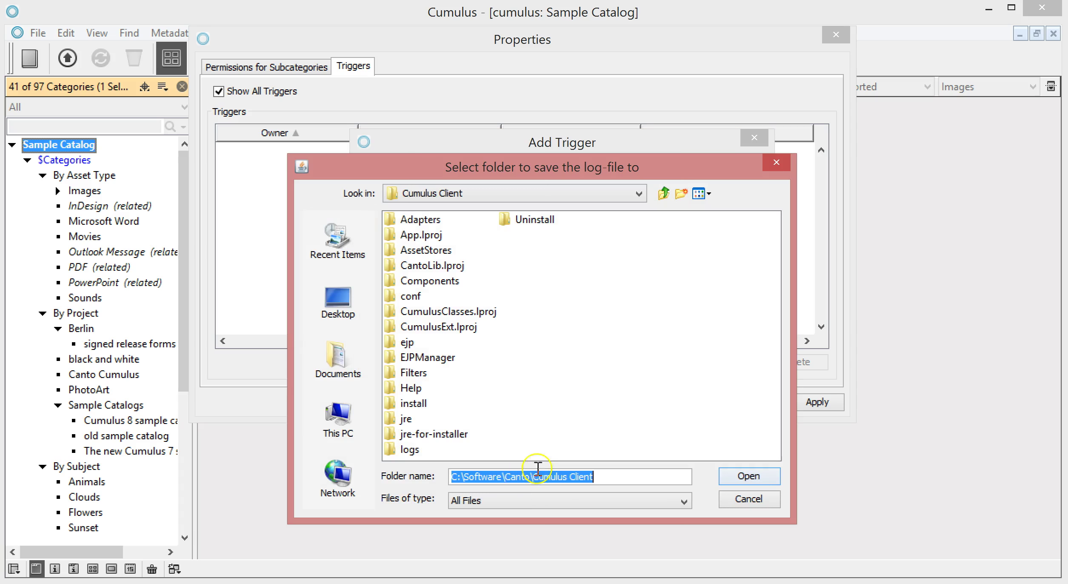
text(C:\Software\Canto\Cumulus Client\RoboFlowSetup\sidlee\trigger)
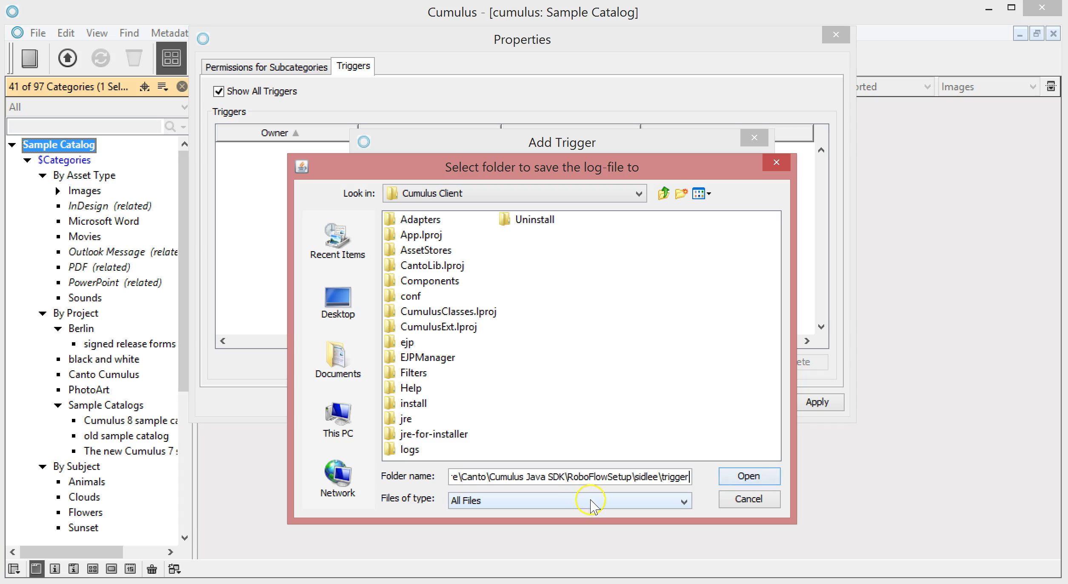
click(748, 476)
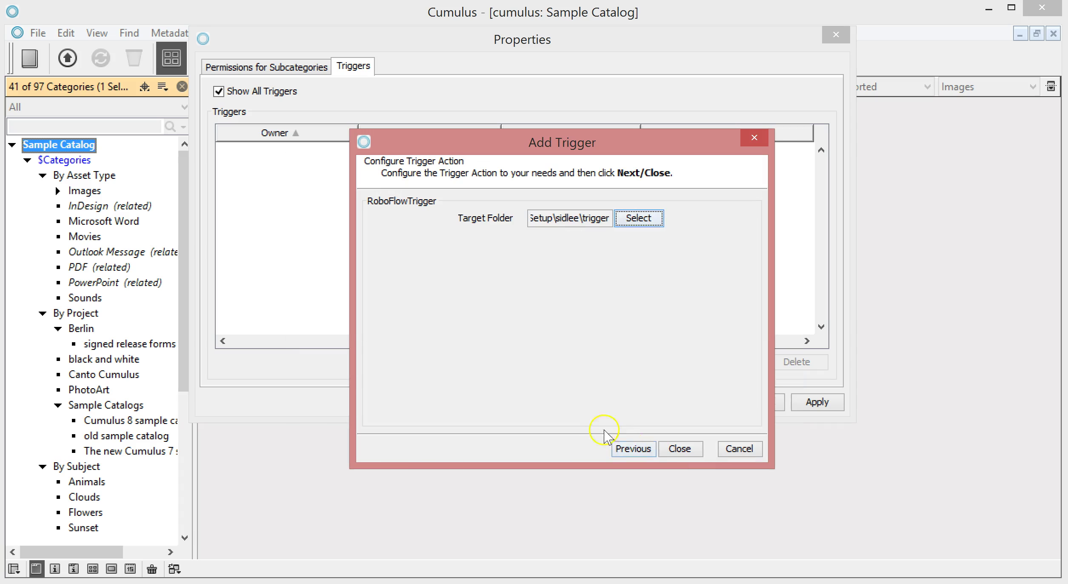
click(679, 450)
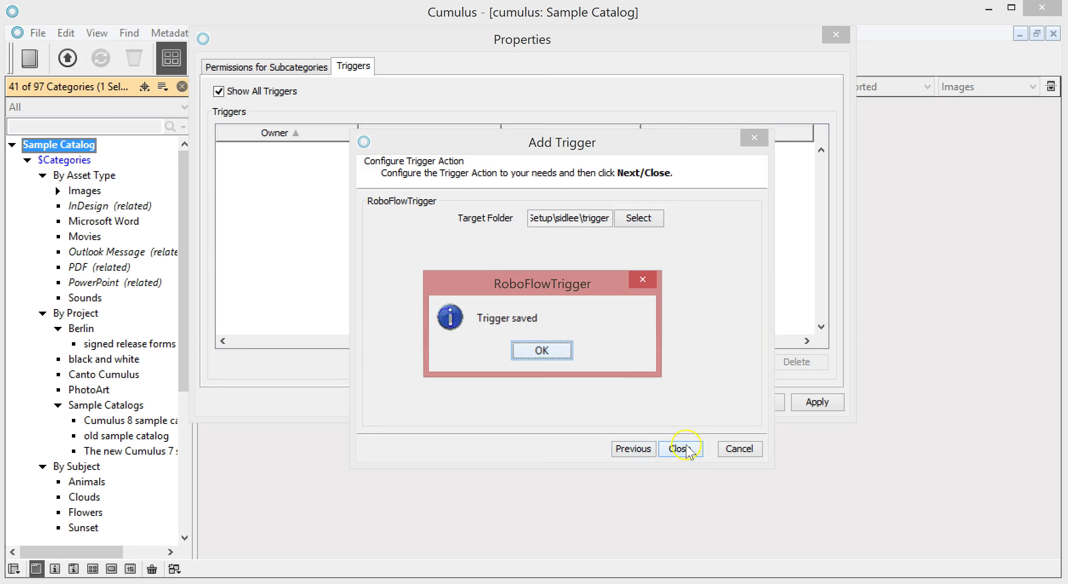
click(548, 354)
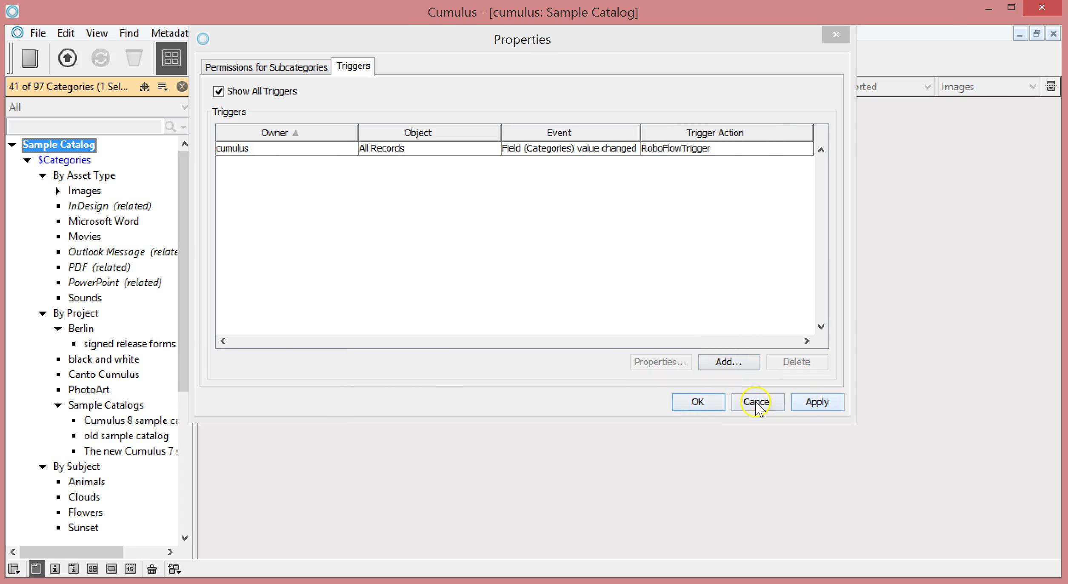
click(680, 401)
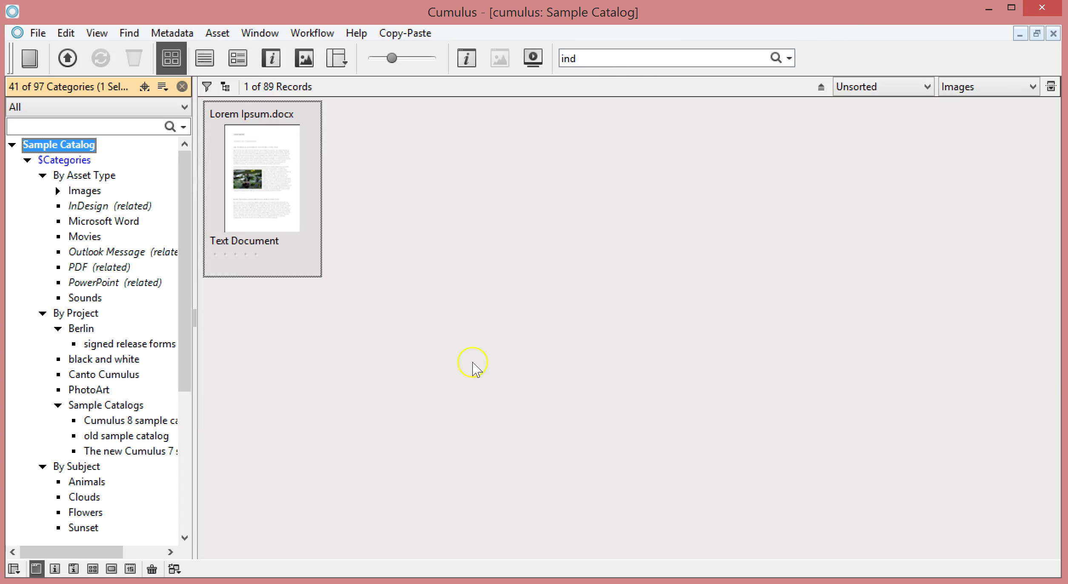
Assign the Lorem Ipsum.docx record to the Movies category under By Asset Type.
click(297, 167)
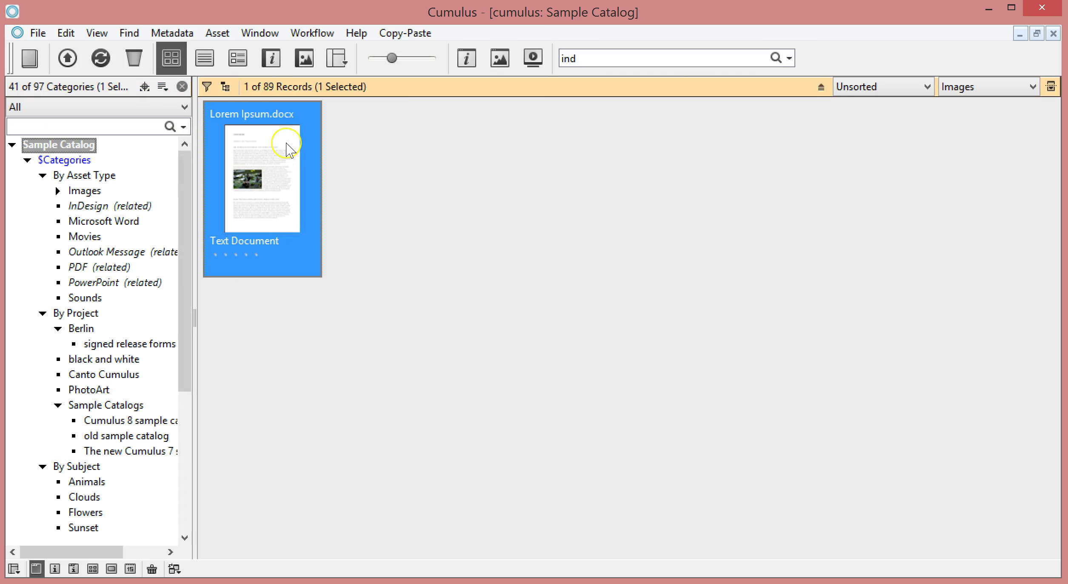
click(281, 153)
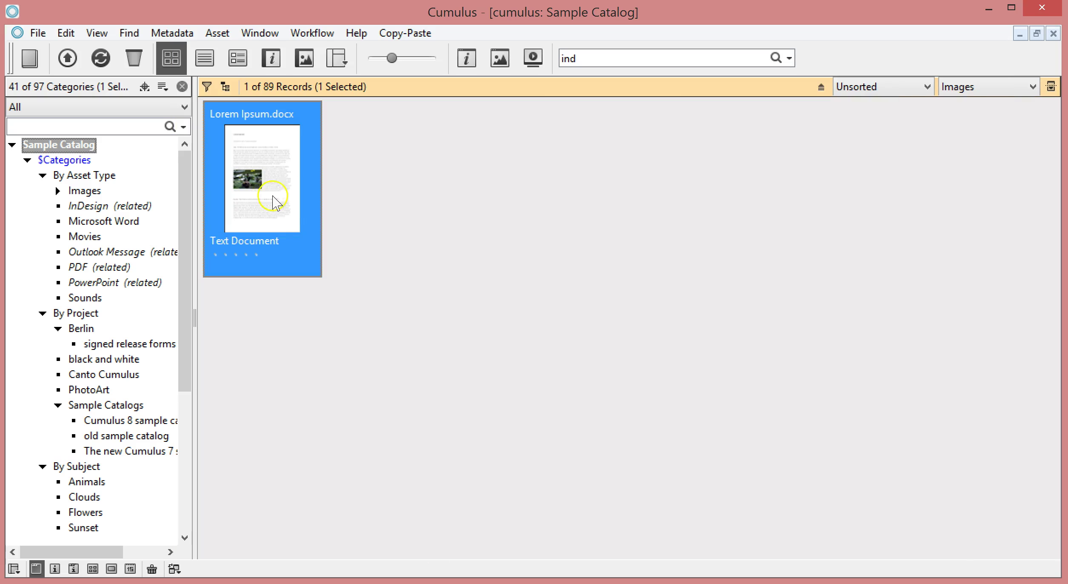
drag(275, 200, 100, 240)
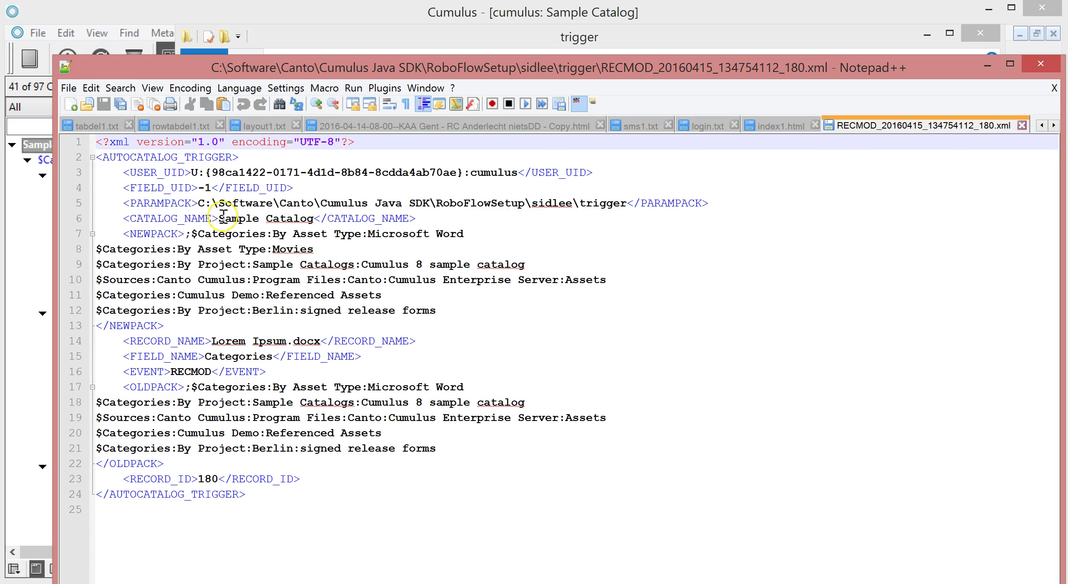
Examine the catalog name and record ID entries in the trigger XML file in Notepad++.
click(149, 218)
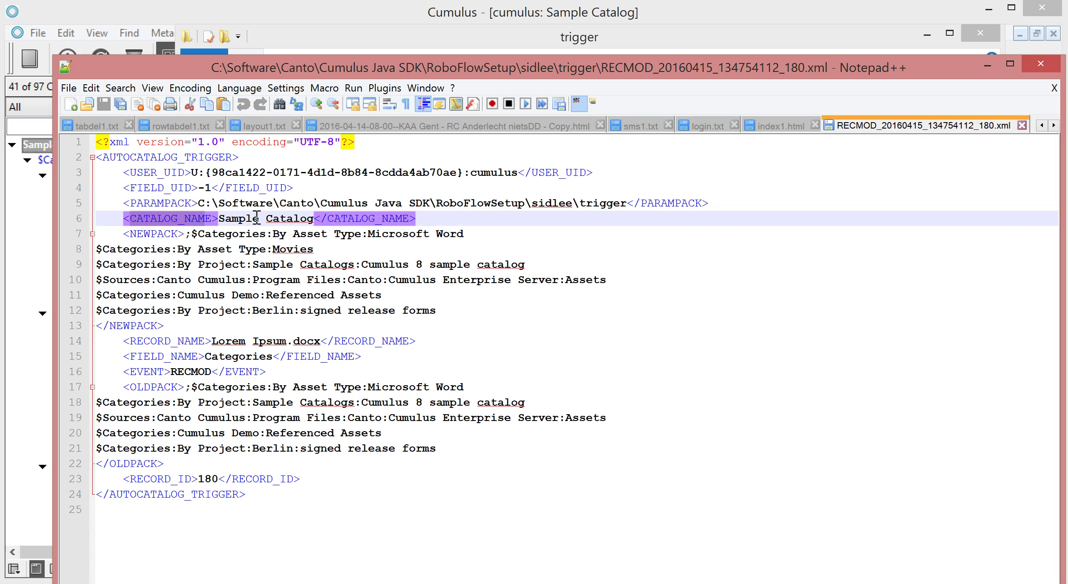
click(349, 243)
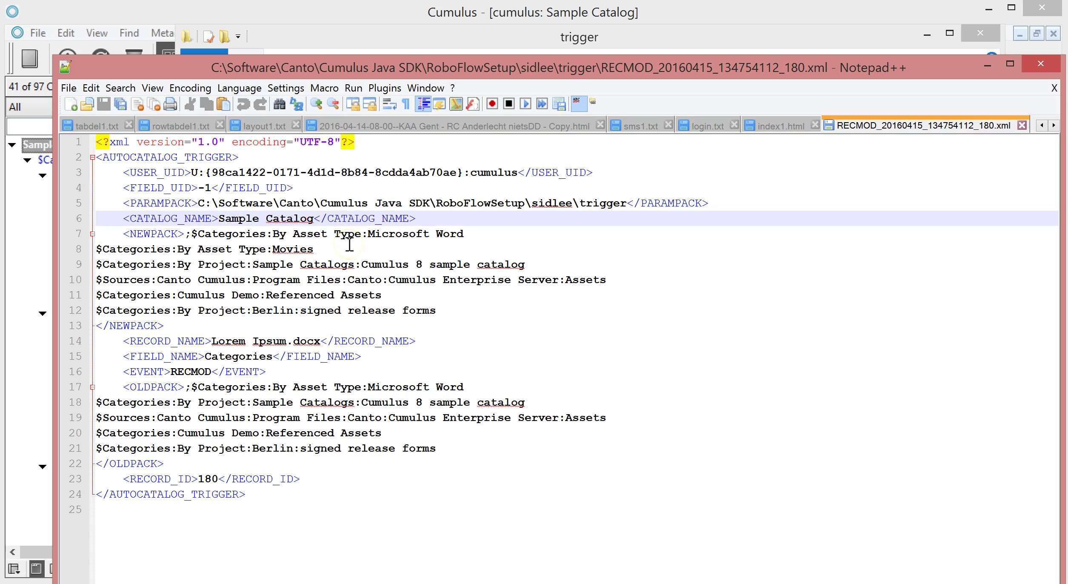
click(153, 478)
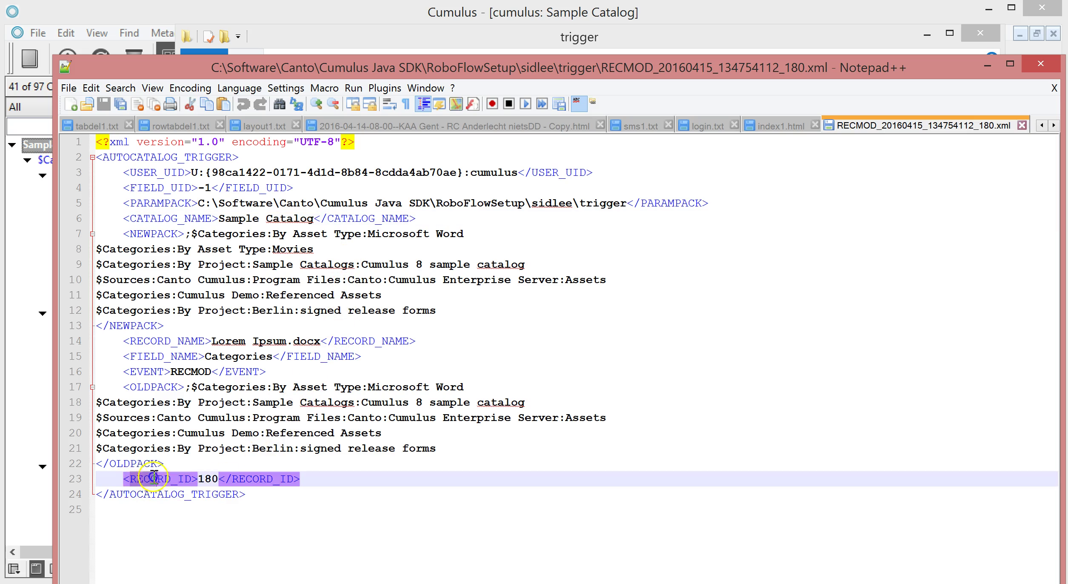
click(266, 463)
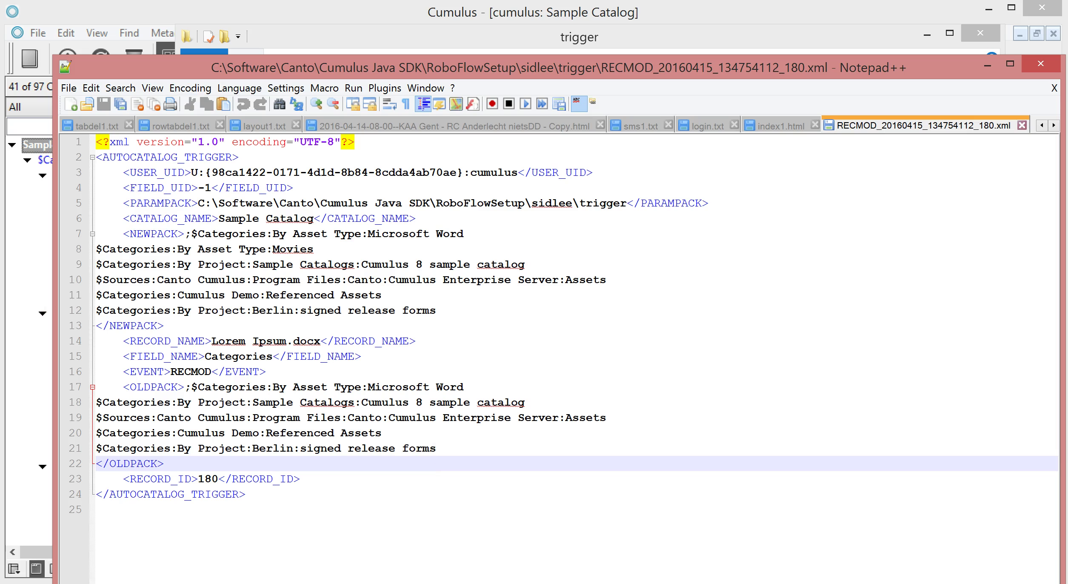
Switch to the Cumulus Server Console and create a RoboFlow workflow named hotcollection of type "Process a list of records".
click(102, 549)
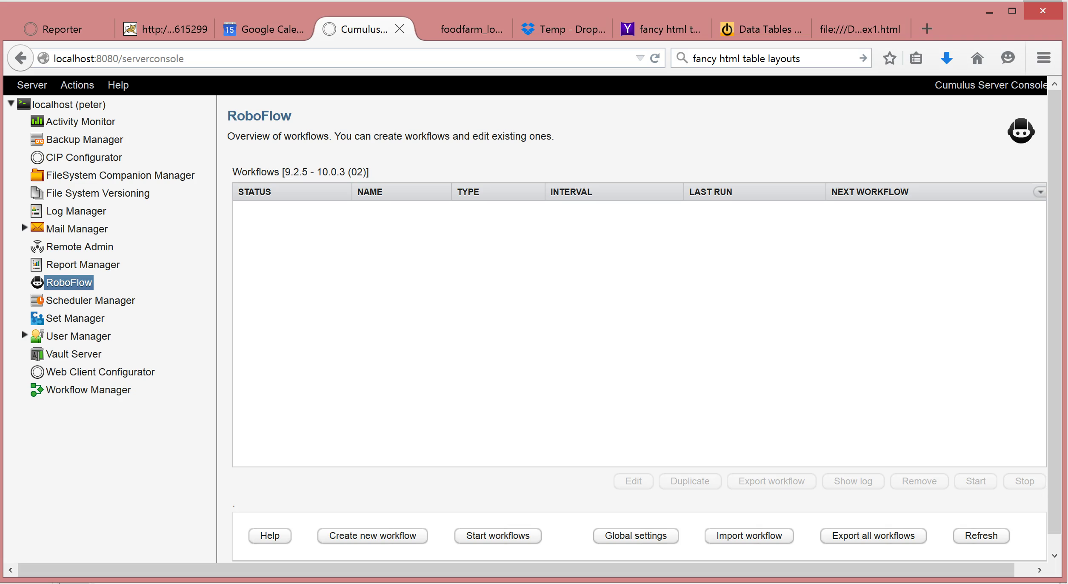
click(415, 537)
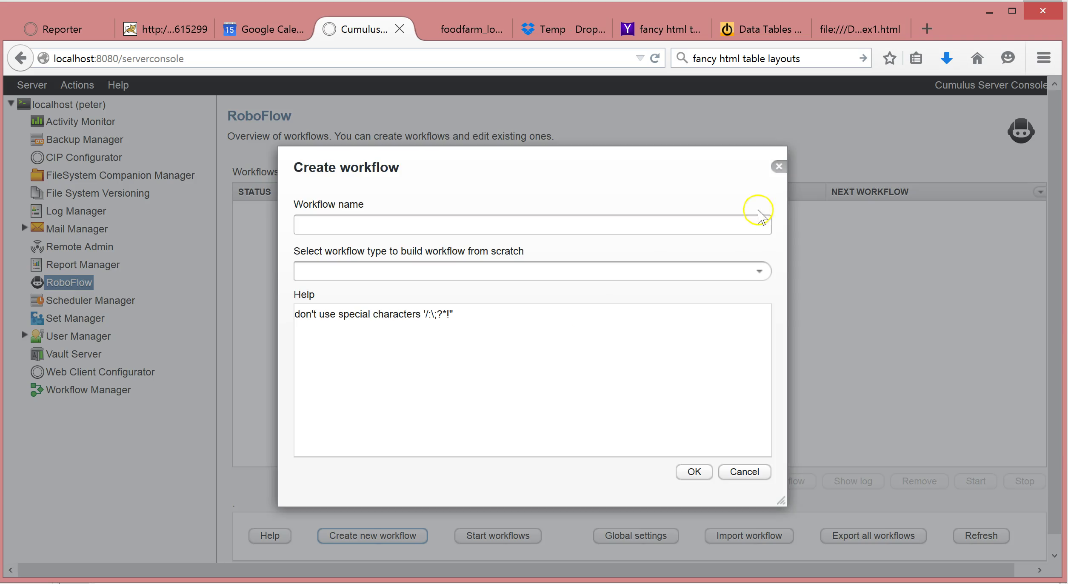
click(757, 220)
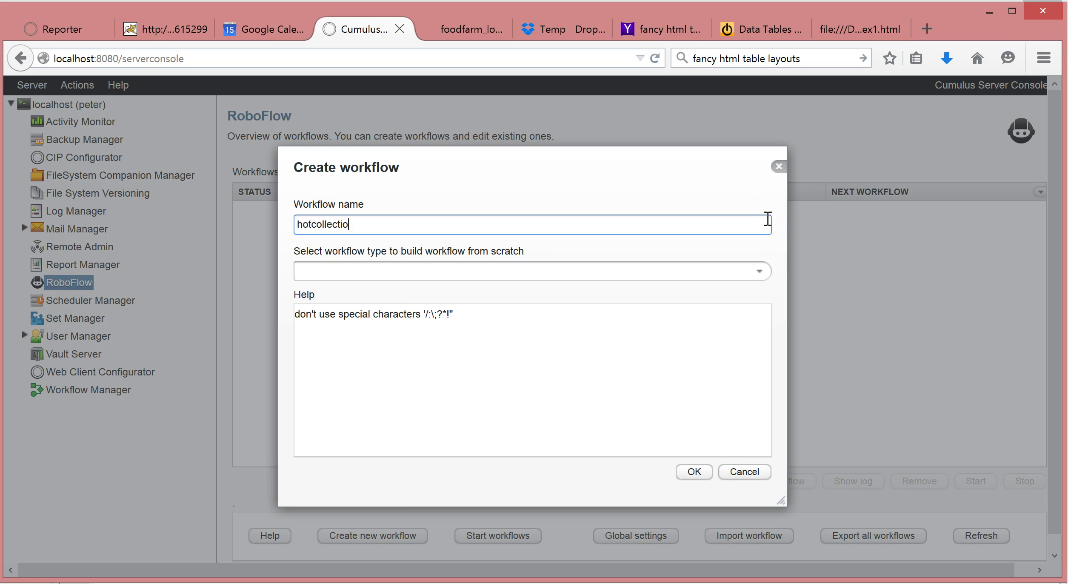
click(757, 272)
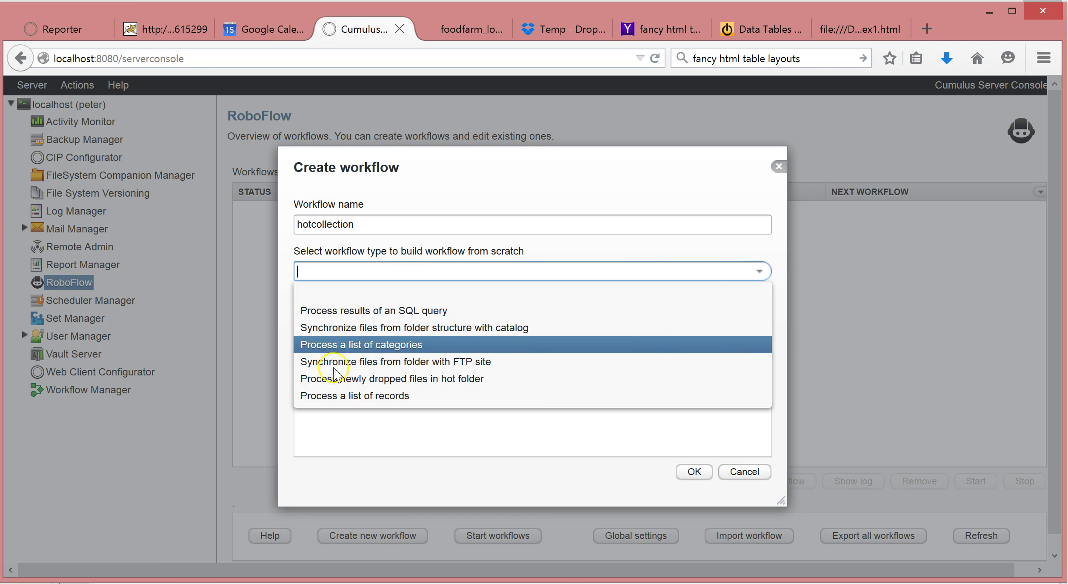
click(329, 400)
click(692, 472)
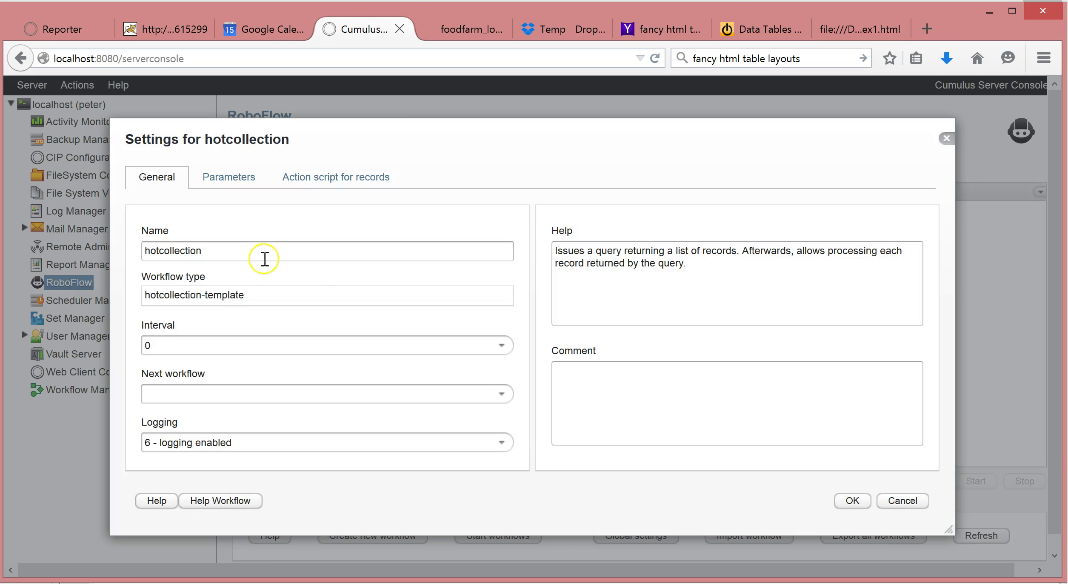
Set the hotcollection workflow's interval to -2 (run on demand) and its Catalog parameter to Sample Catalog.
click(501, 347)
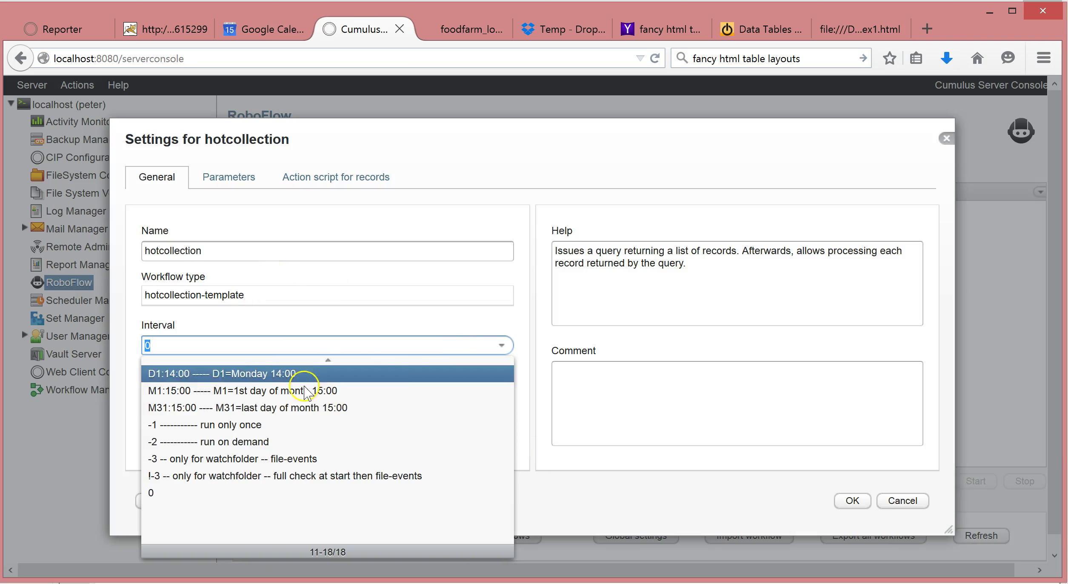
click(238, 442)
click(244, 180)
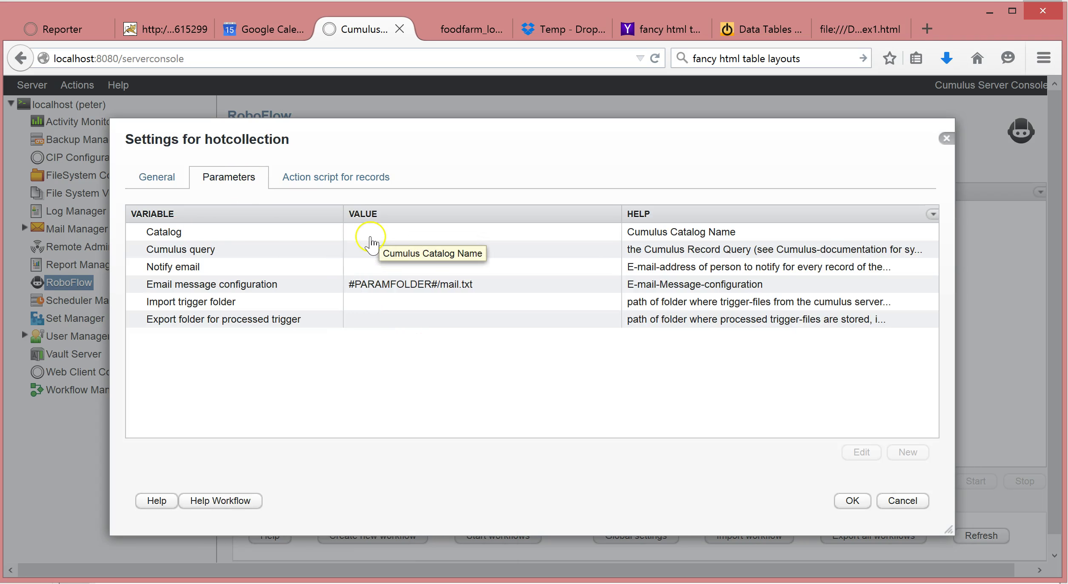
double_click(371, 234)
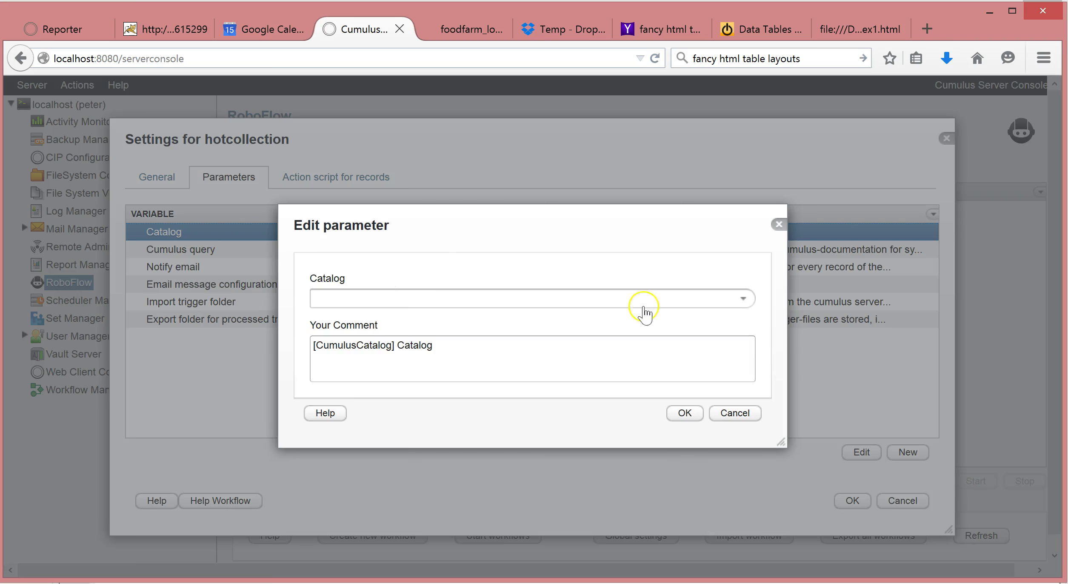
click(742, 299)
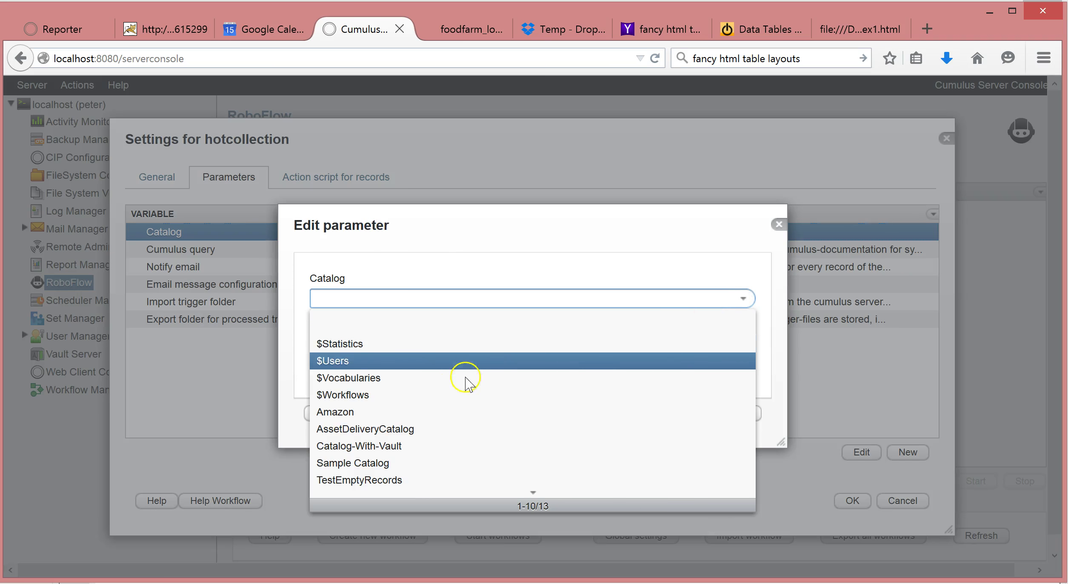
click(402, 465)
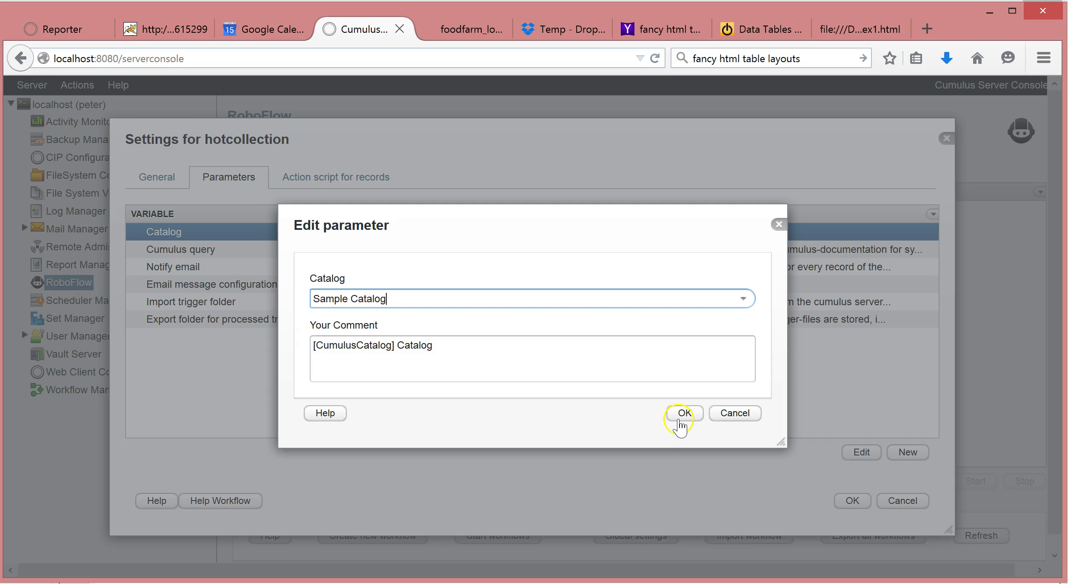
click(682, 411)
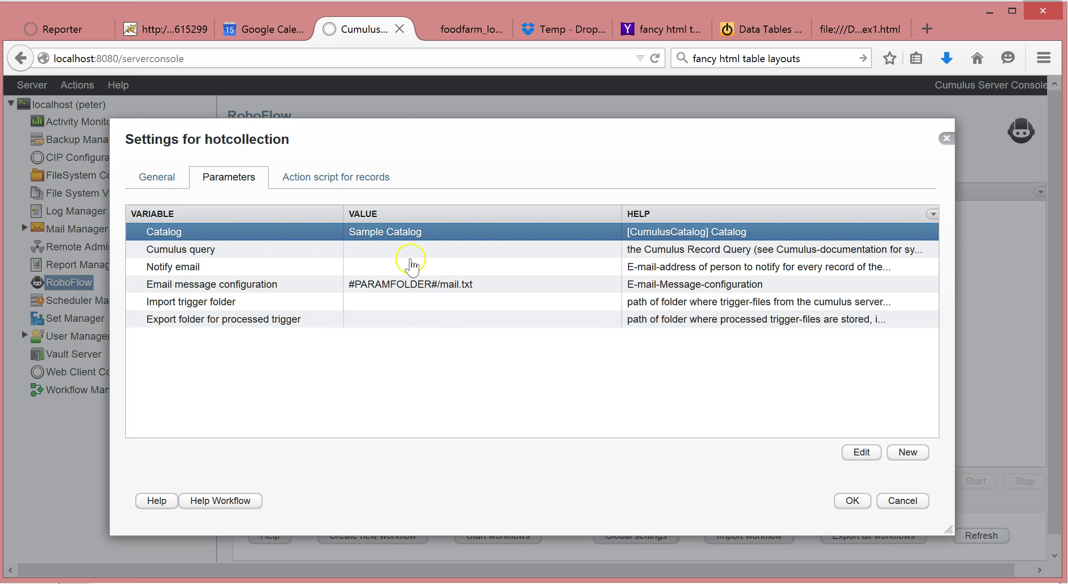
Set the workflow's Import trigger folder parameter to C:\Software\Canto\Cumulus Java SDK\RoboFlowSetup\sidlee\trigger.
click(410, 255)
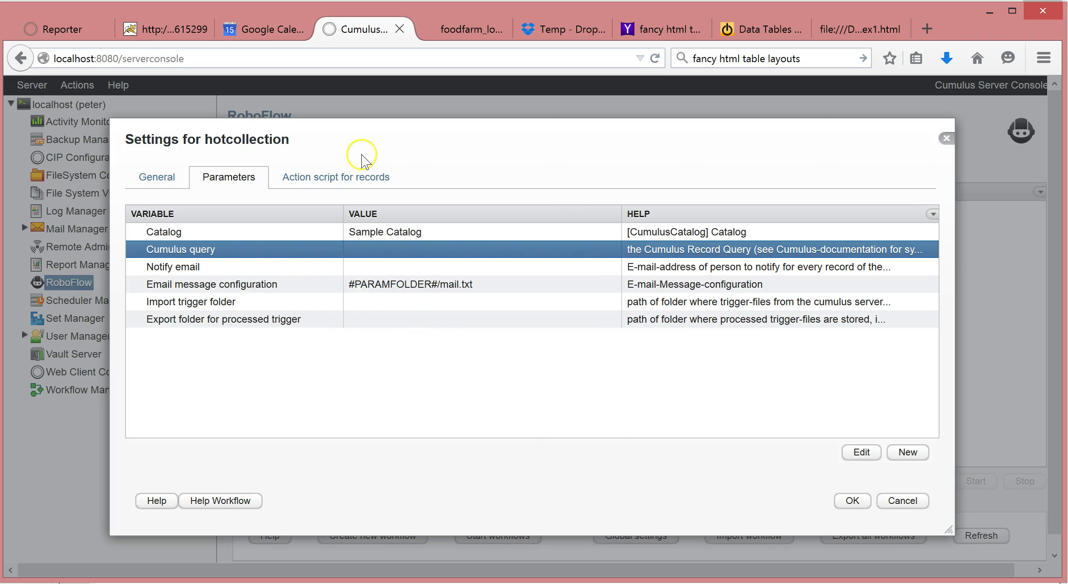
click(359, 178)
click(229, 177)
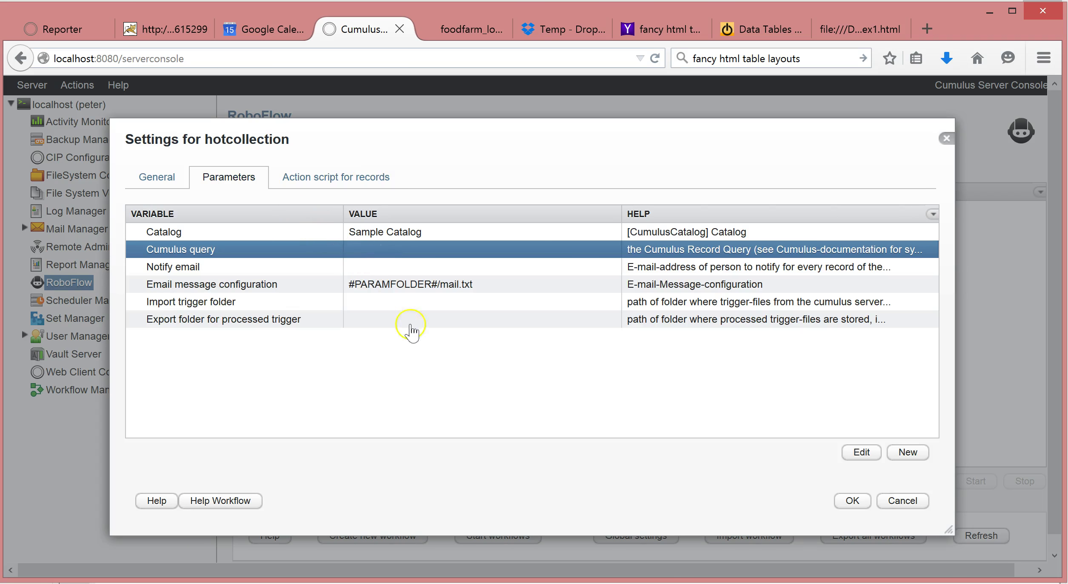
click(423, 304)
double_click(423, 304)
click(428, 300)
text(C:\Software\Canto\Cumulus Java SDK\RoboFlowSetup\sidlee\trigger)
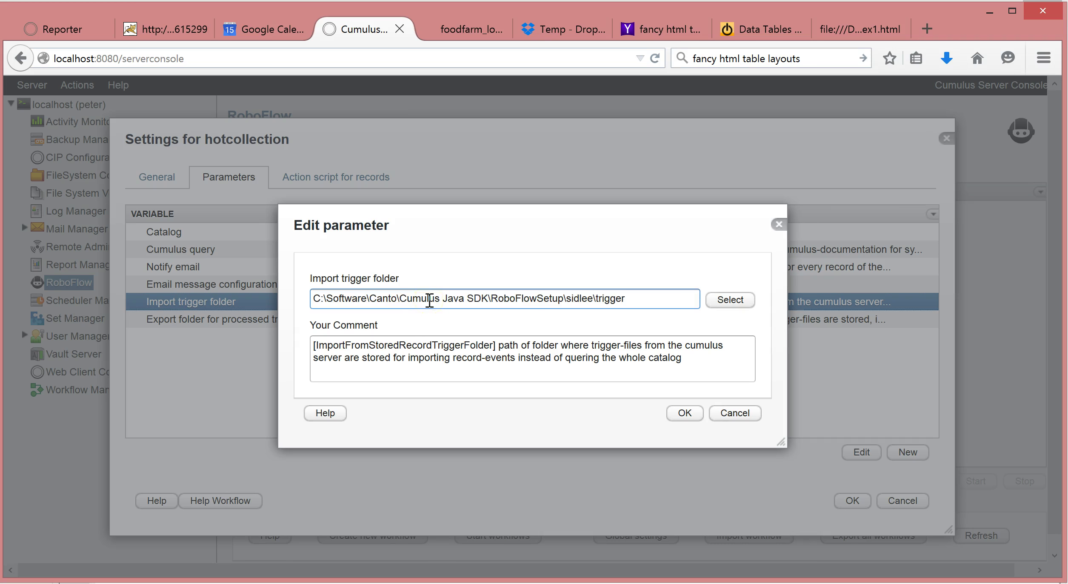
click(684, 411)
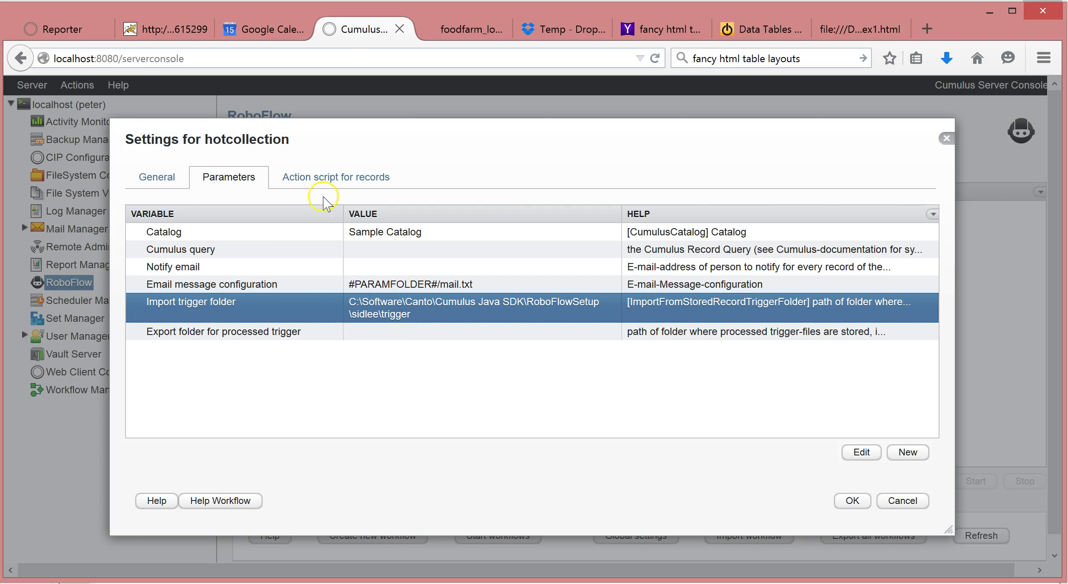
Review the hotcollection workflow's record action script and its parameters, and save the workflow.
click(339, 181)
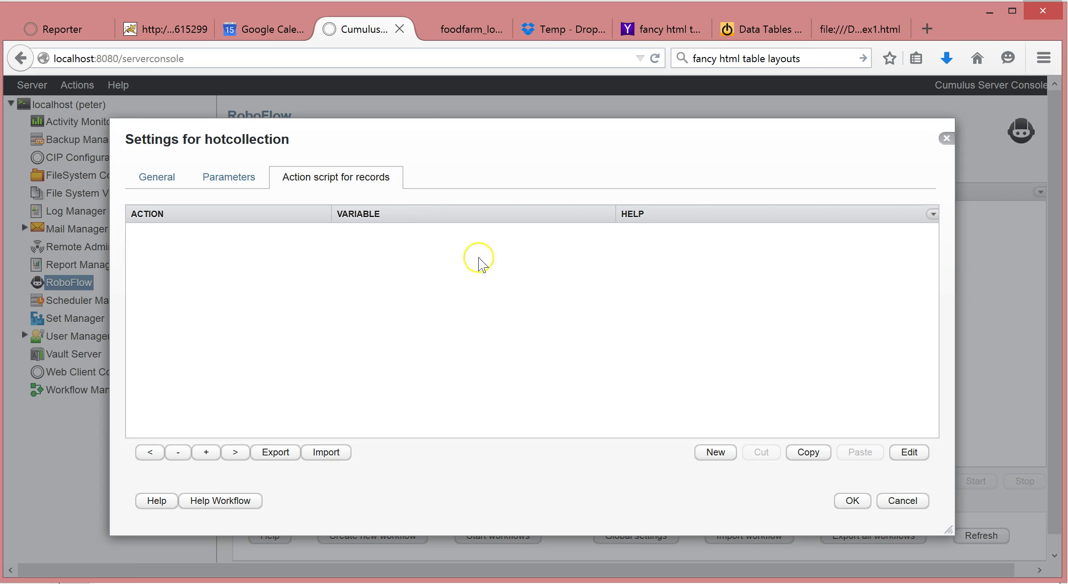
click(233, 181)
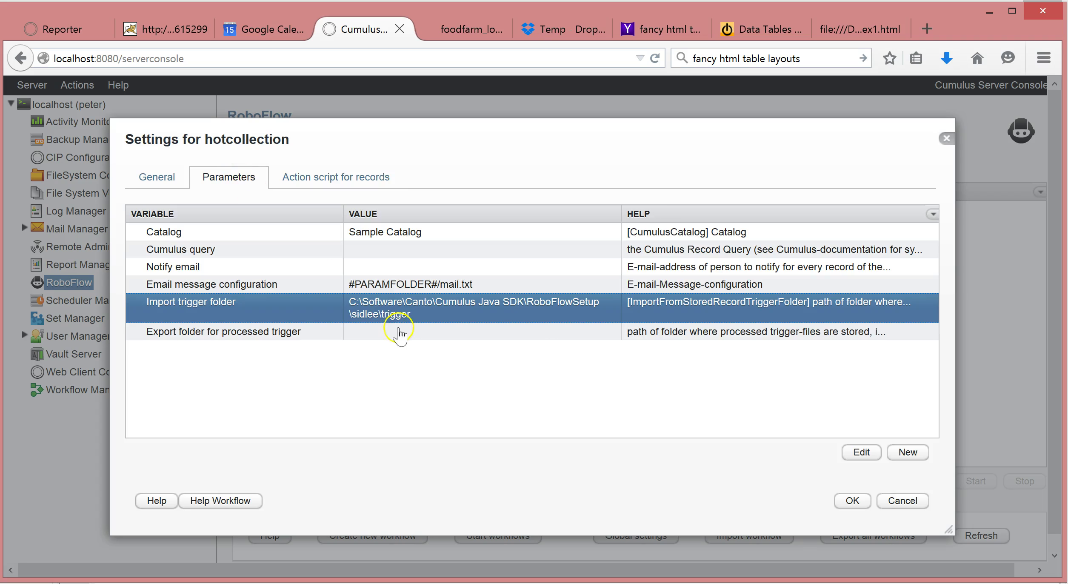
click(414, 253)
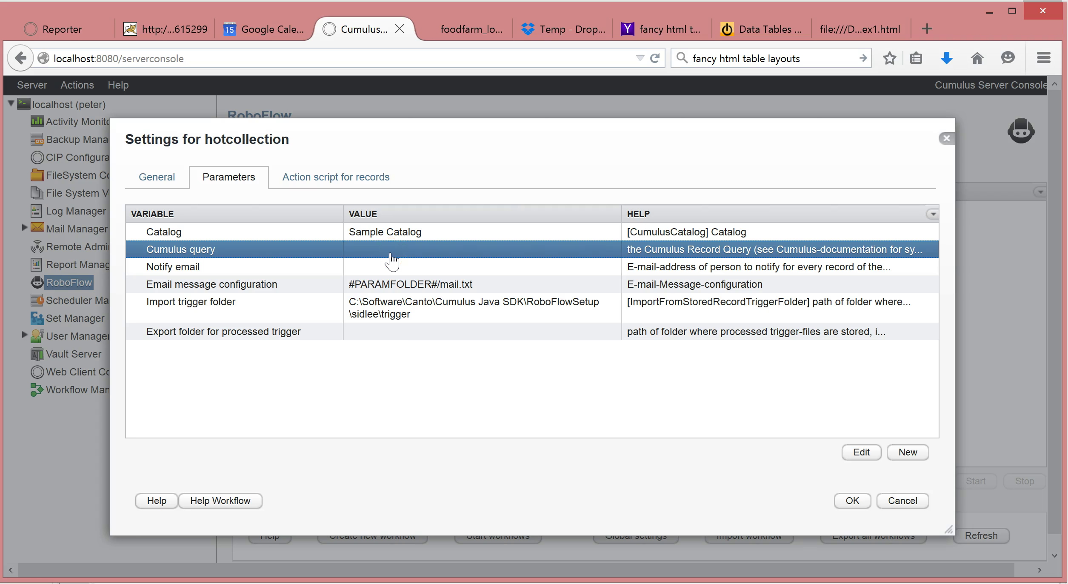
click(430, 307)
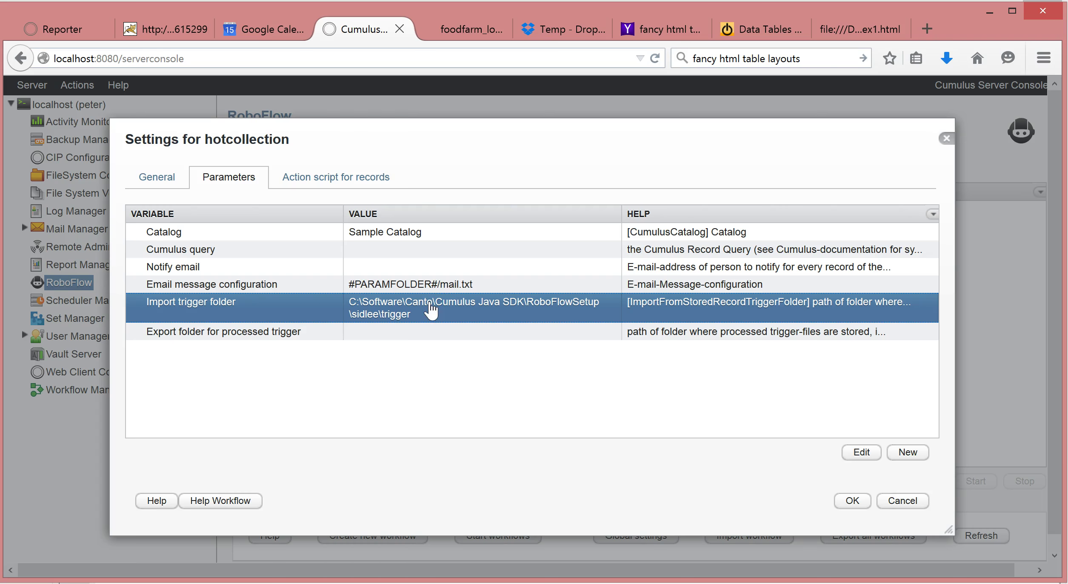
click(426, 236)
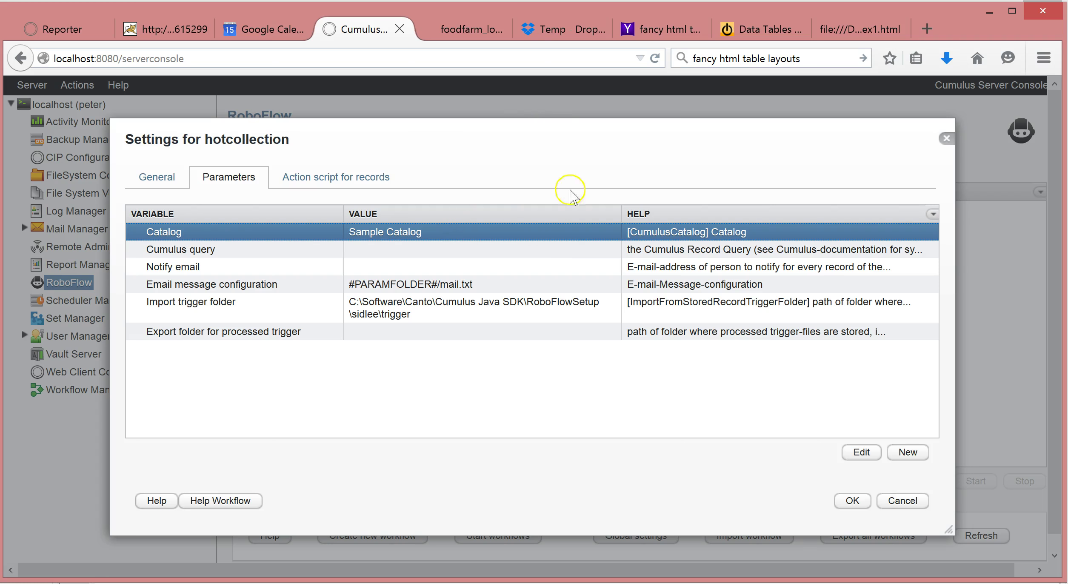
click(849, 501)
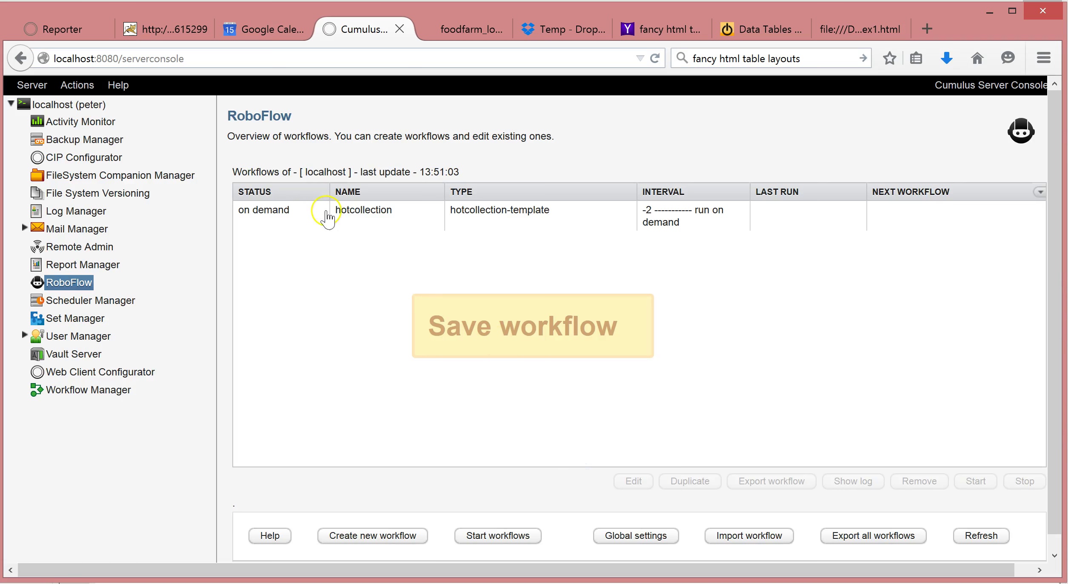
Create a second workflow named hotfolder of type "Process newly dropped files in hot folder".
click(330, 215)
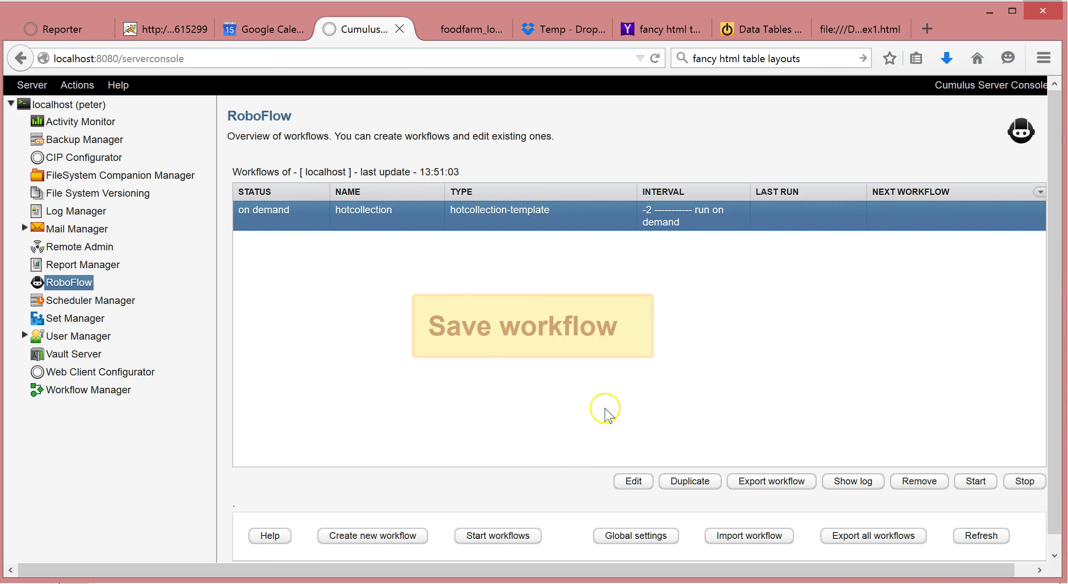
click(358, 535)
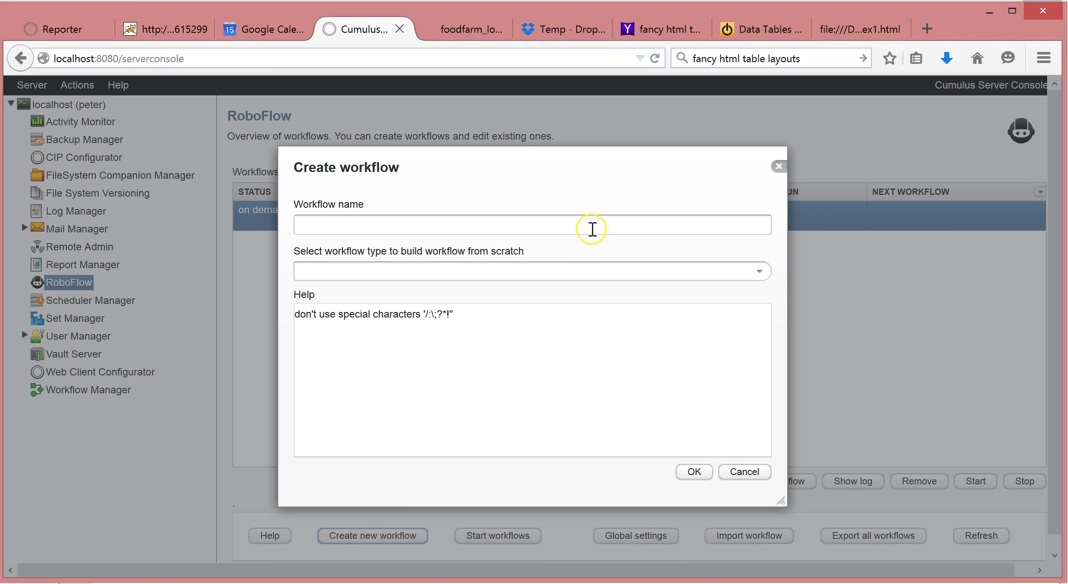
text(hot)
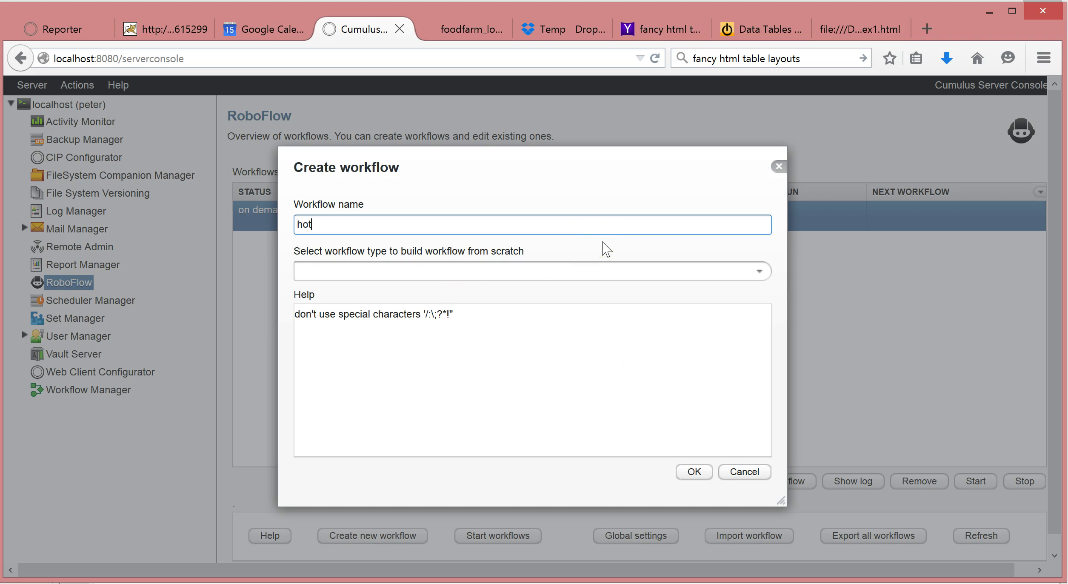
text(folder)
click(758, 270)
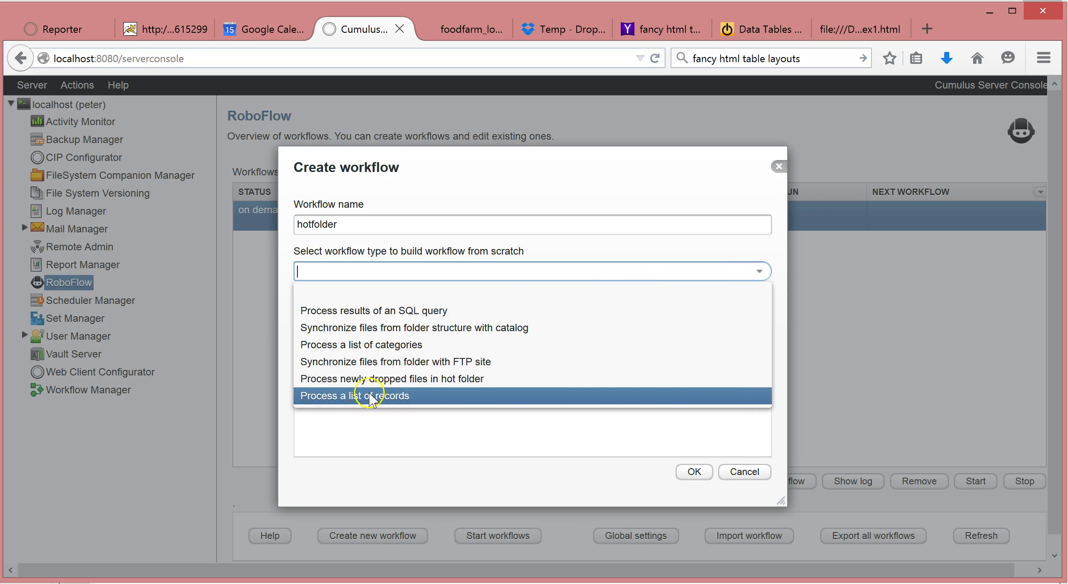
click(379, 380)
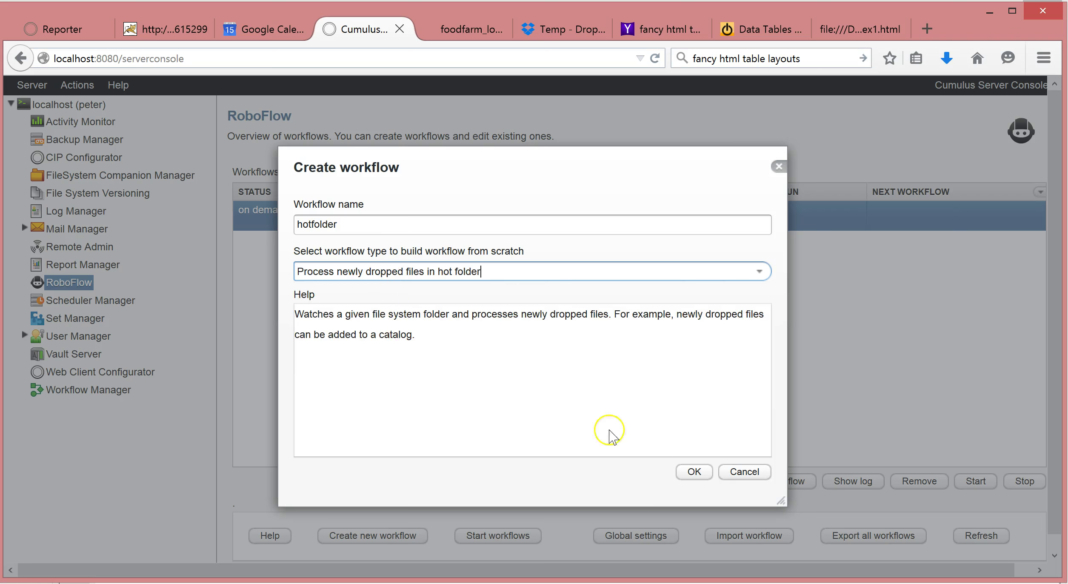
click(692, 471)
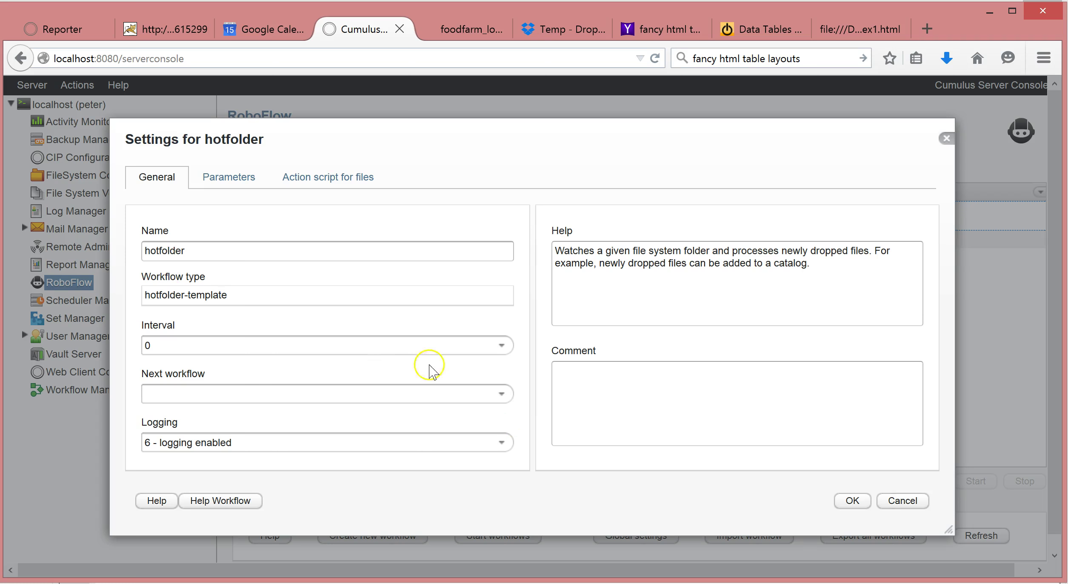
Set the hotfolder workflow's interval to -2 (run on demand) and its Hot folder parameter to C:\Software\Canto\Cumulus Java SDK\RoboFlowSetup\sidlee\trigger.
click(492, 350)
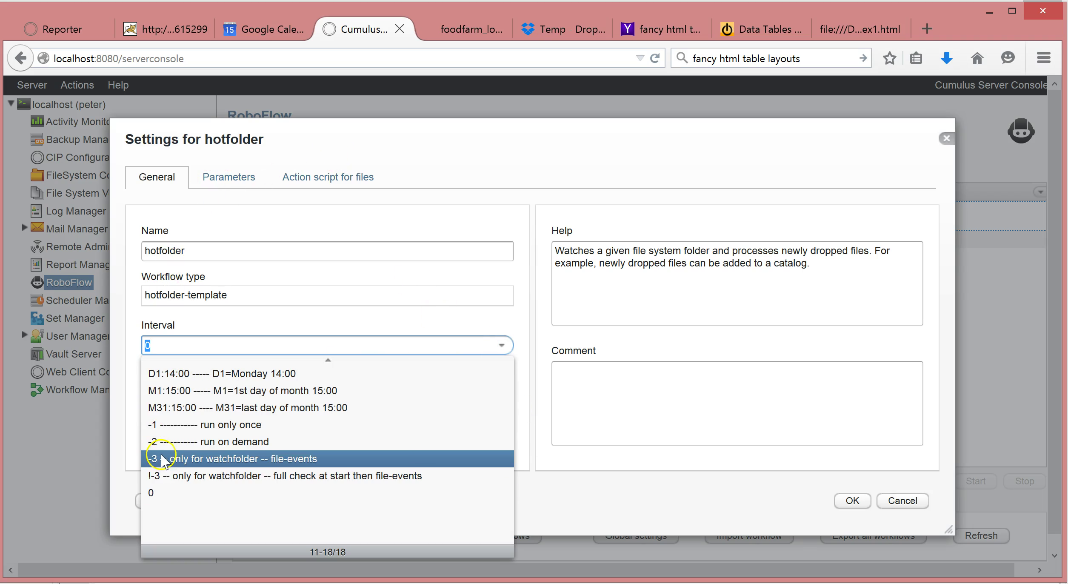
click(166, 441)
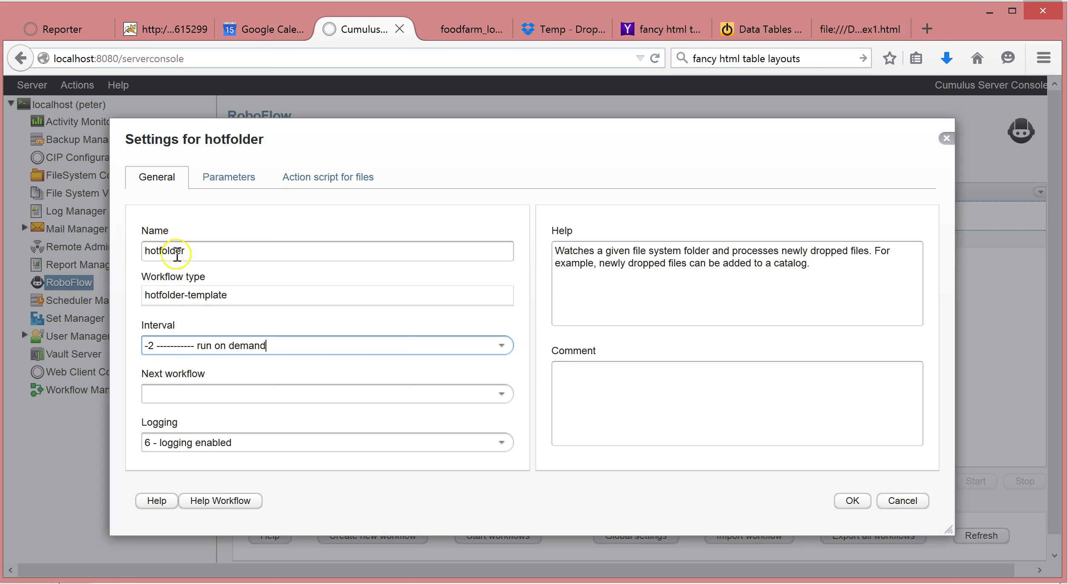
click(226, 181)
click(358, 233)
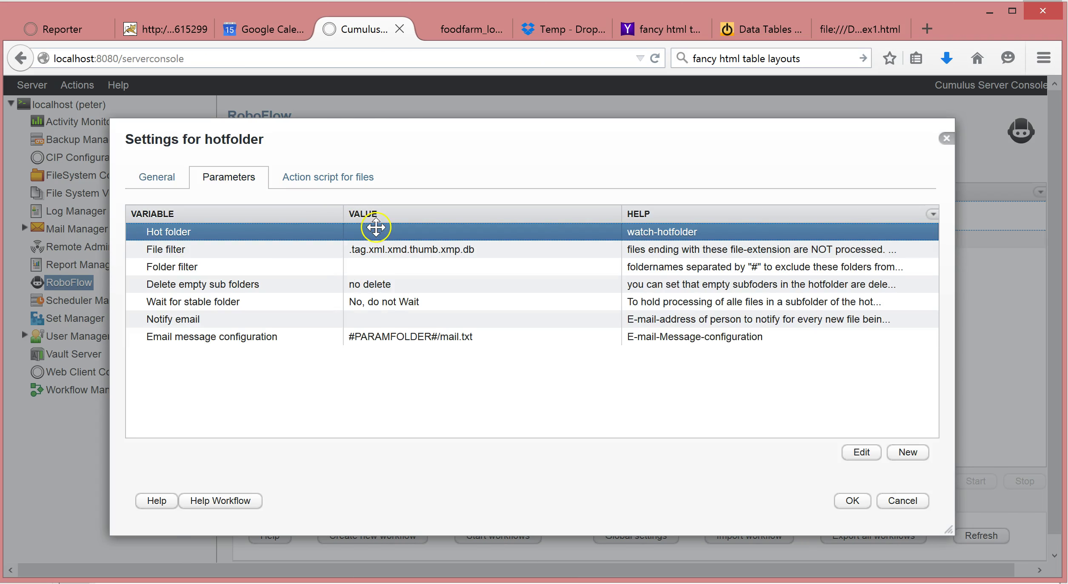
double_click(374, 231)
click(357, 297)
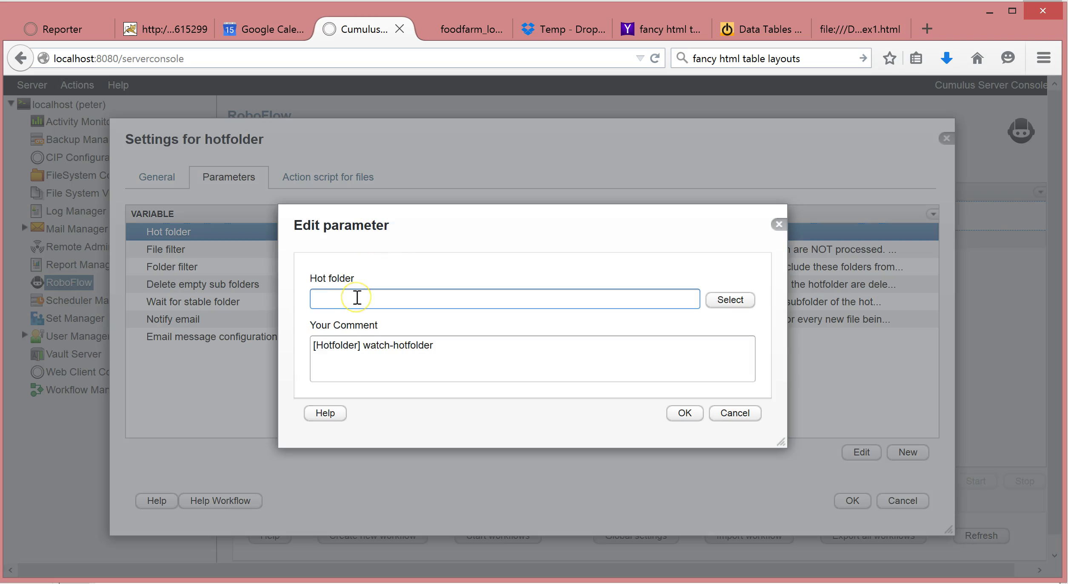
text(C:\Software\Canto\Cumulus Java SDK\RoboFlowSetup\sidlee\trigger)
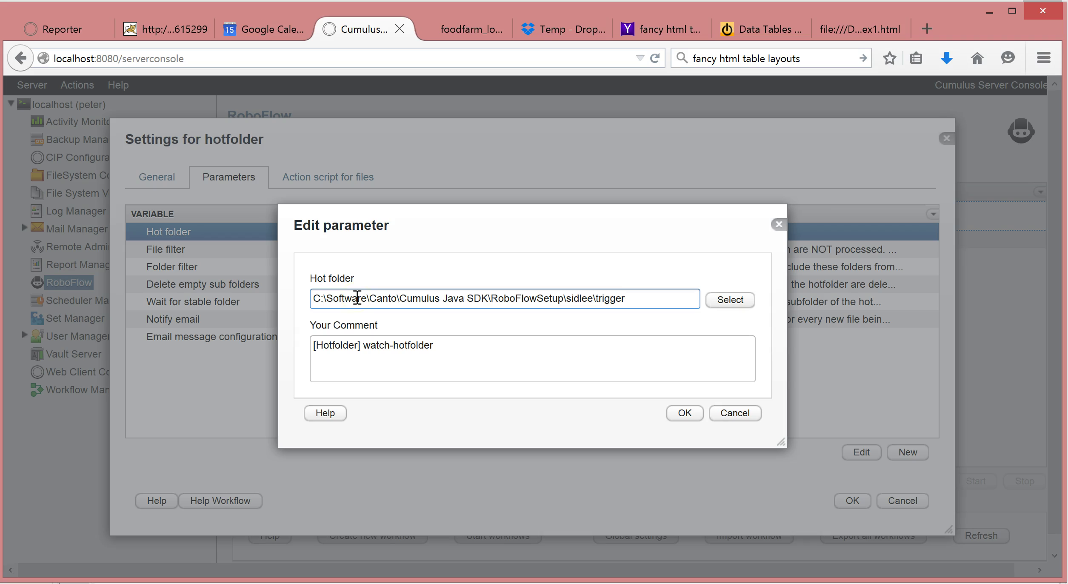
click(684, 412)
click(513, 402)
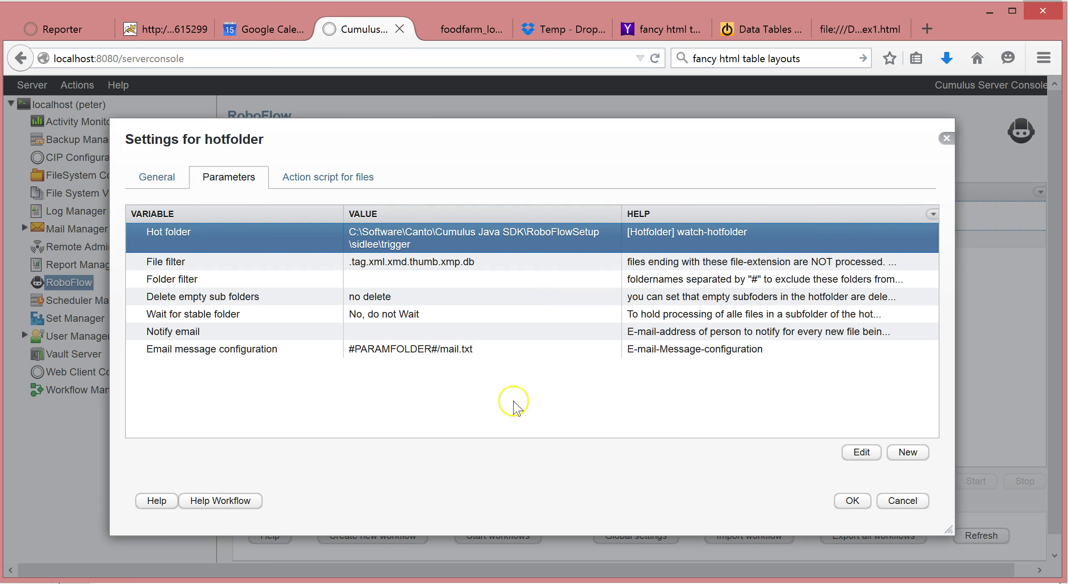
Set the hotfolder workflow's File filter parameter to !.xml so that only XML files are processed.
double_click(415, 264)
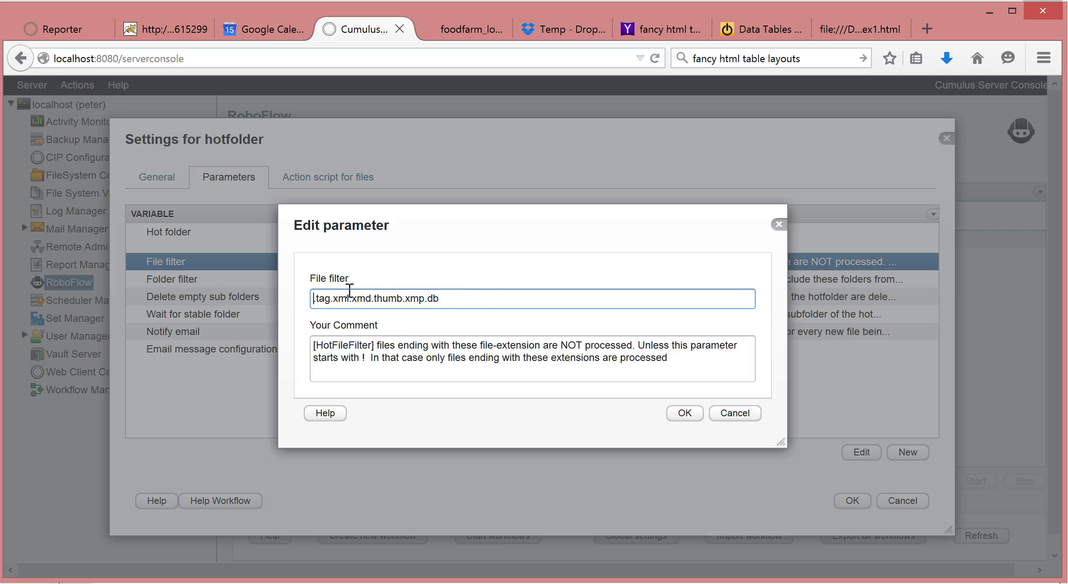
text(!)
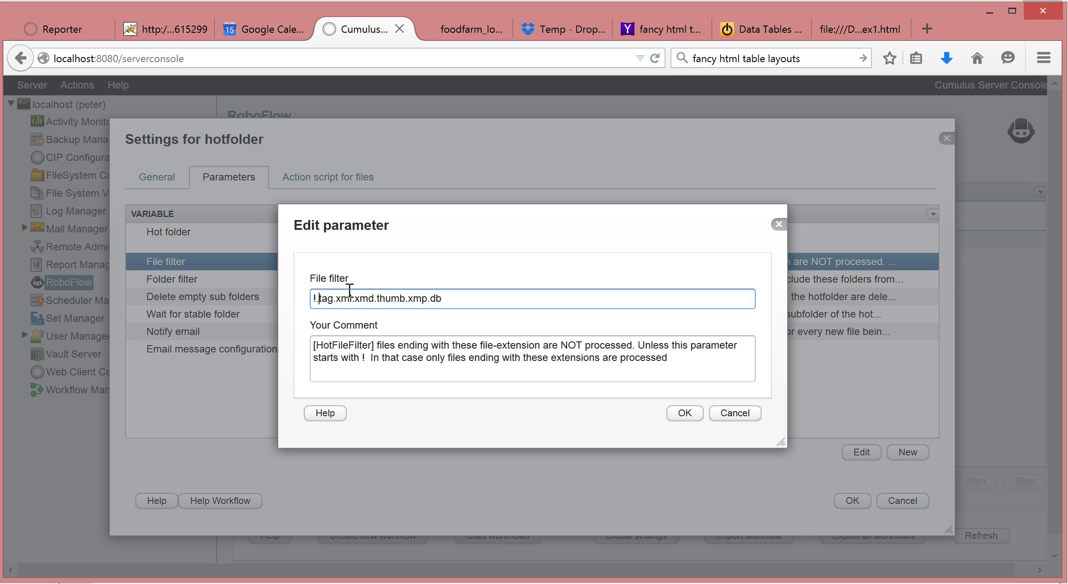
key(shift+Right)
key(shift+Right)
key(BackSpace)
key(BackSpace)
key(shift+Right)
key(shift+Right)
key(shift+Right)
key(shift+Right)
key(shift+Right)
key(shift+Right)
key(shift+Right)
key(shift+Right)
key(shift+Right)
key(shift+Right)
key(shift+Right)
key(shift+Right)
key(shift+Right)
key(shift+Right)
key(shift+Right)
key(shift+Right)
key(shift+Right)
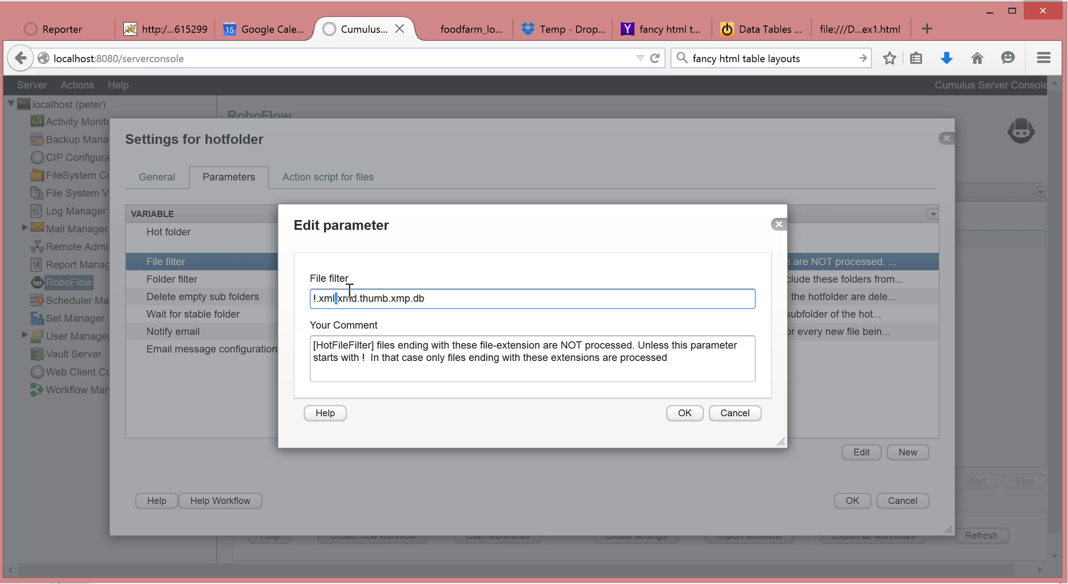
key(BackSpace)
click(686, 412)
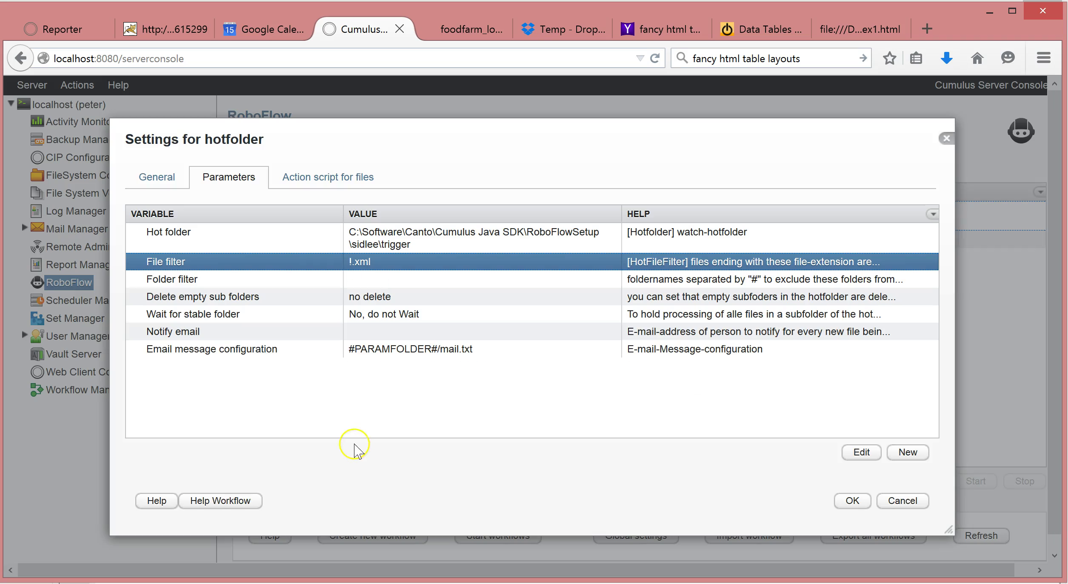
Add a store-xml-file-as-xml-table action from the file-folder category to the hotfolder workflow's action script for files.
click(348, 183)
click(718, 454)
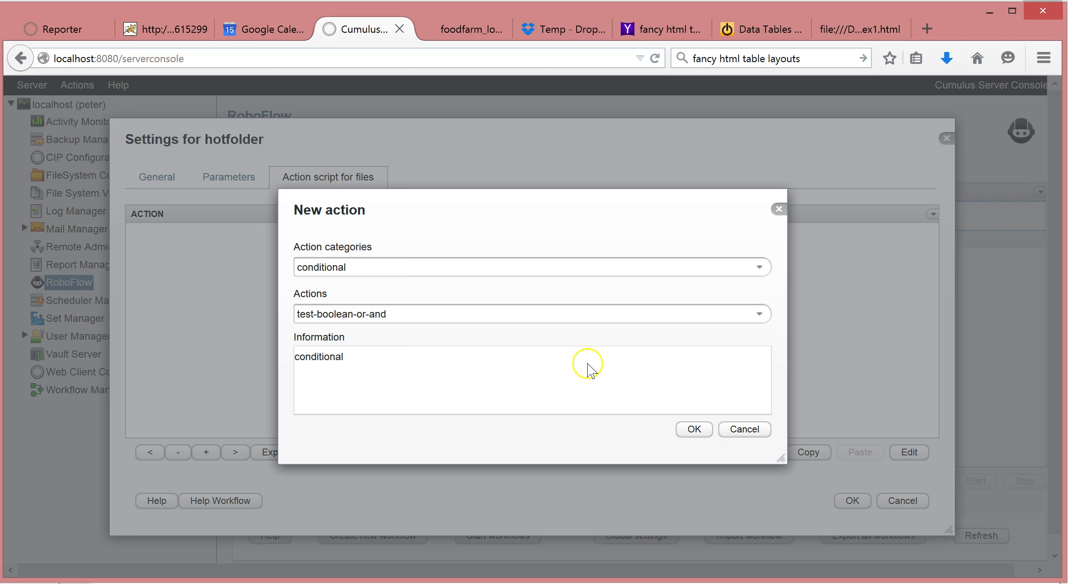
click(760, 267)
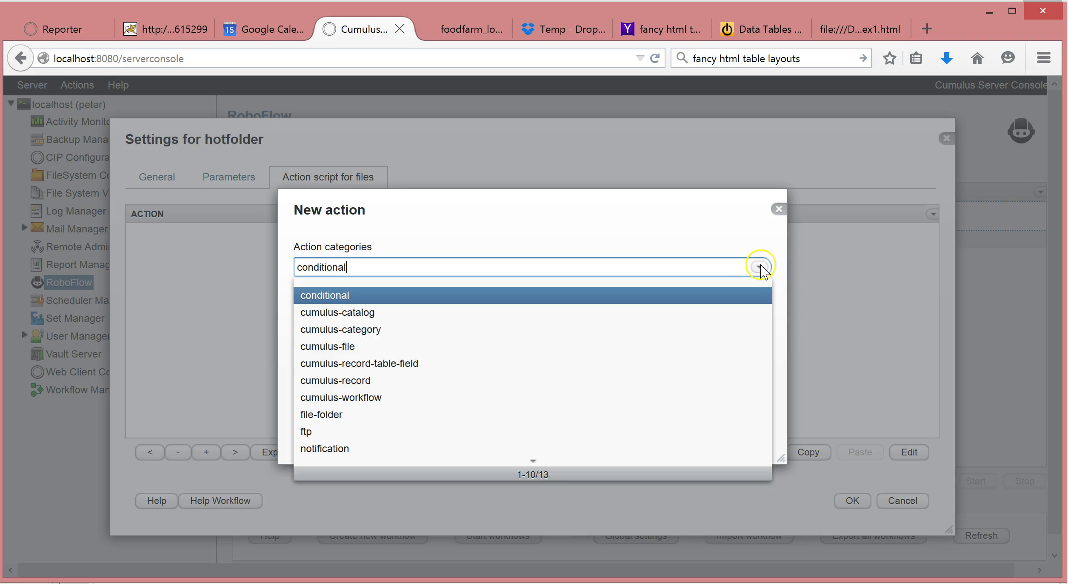
click(322, 416)
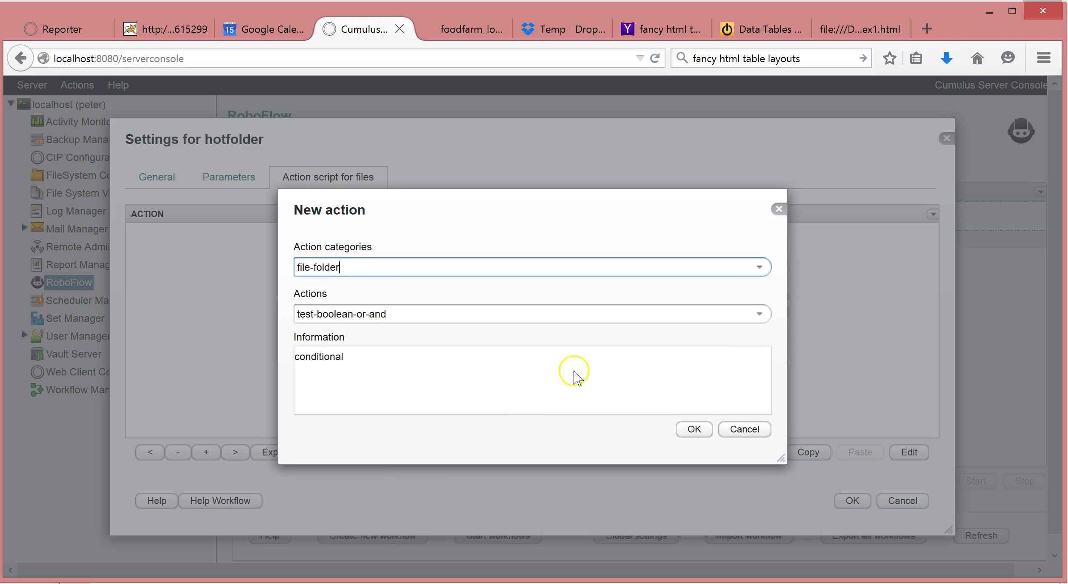
click(760, 314)
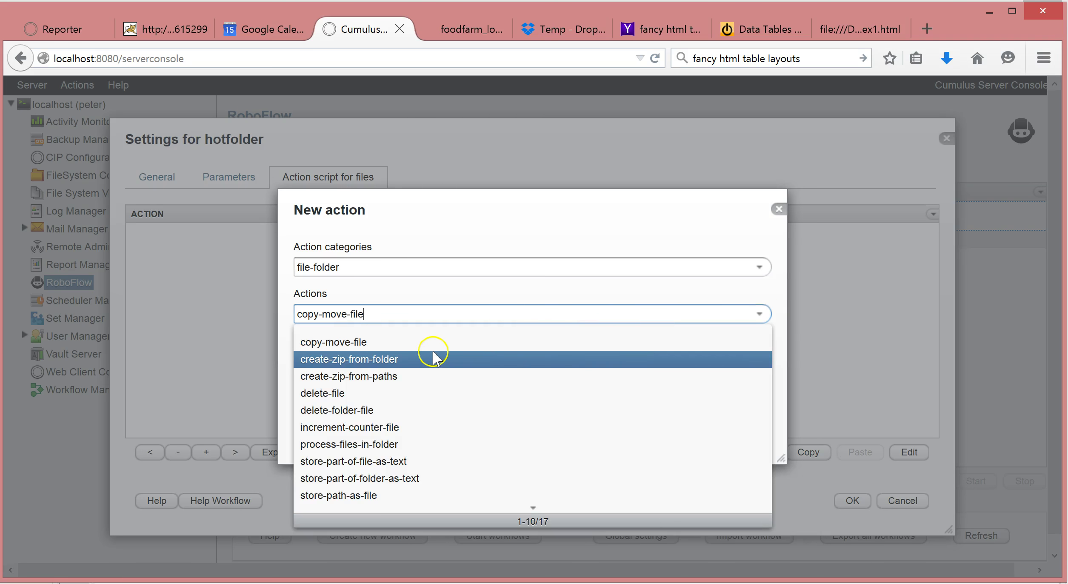
scroll(427, 355, down, 2)
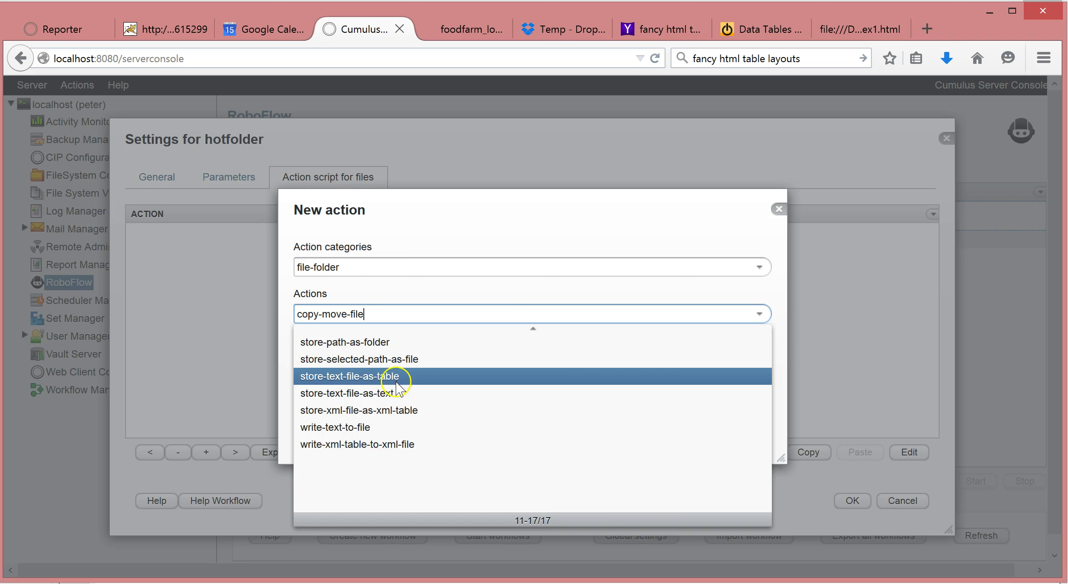
click(400, 413)
click(692, 429)
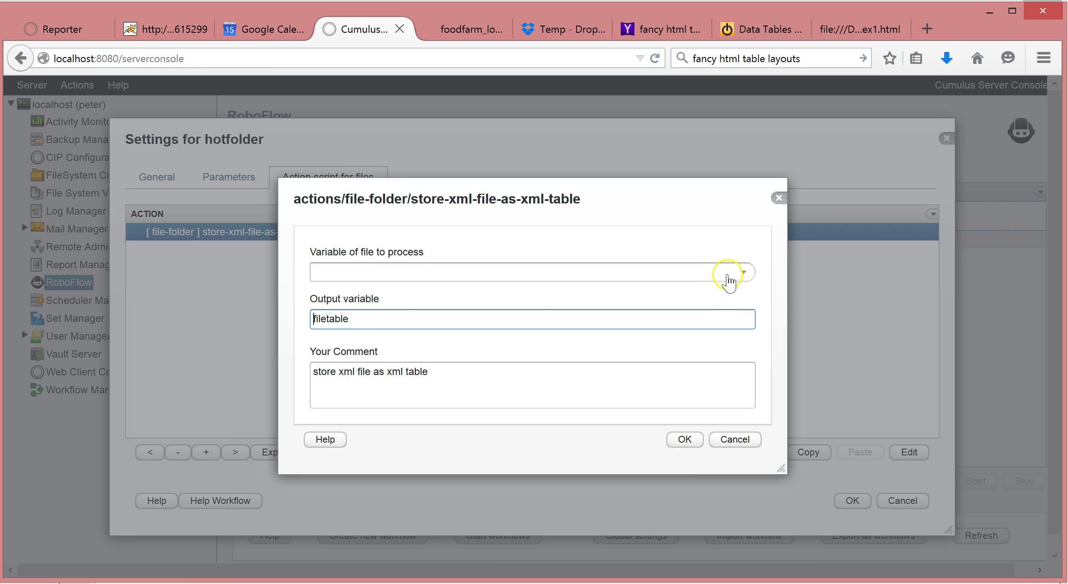
Set the action's variable of file to process to hot and its output variable to trigger-table.
click(742, 272)
click(340, 309)
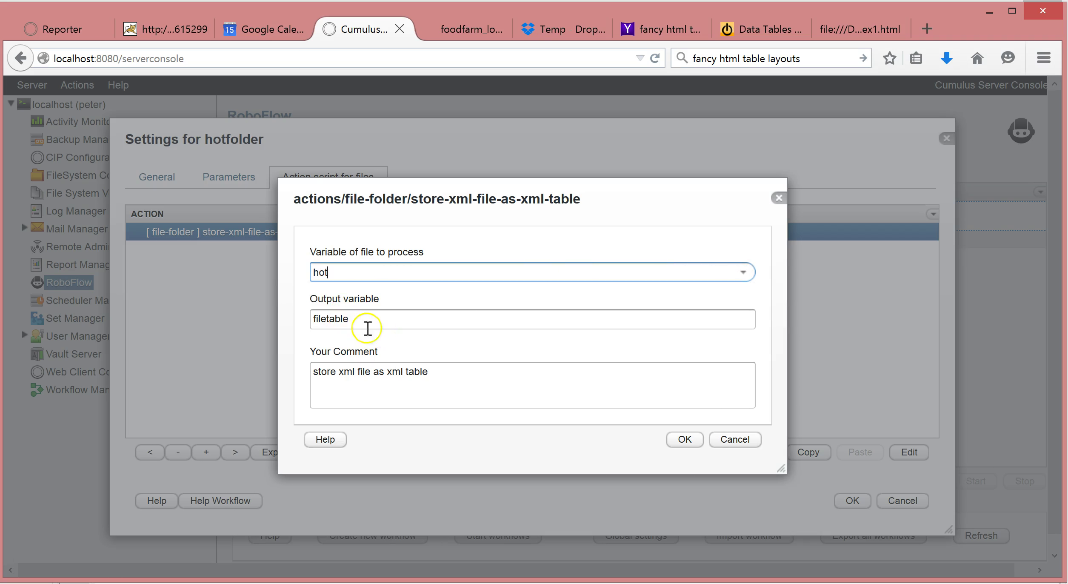
drag(363, 319, 288, 315)
text(trigger)
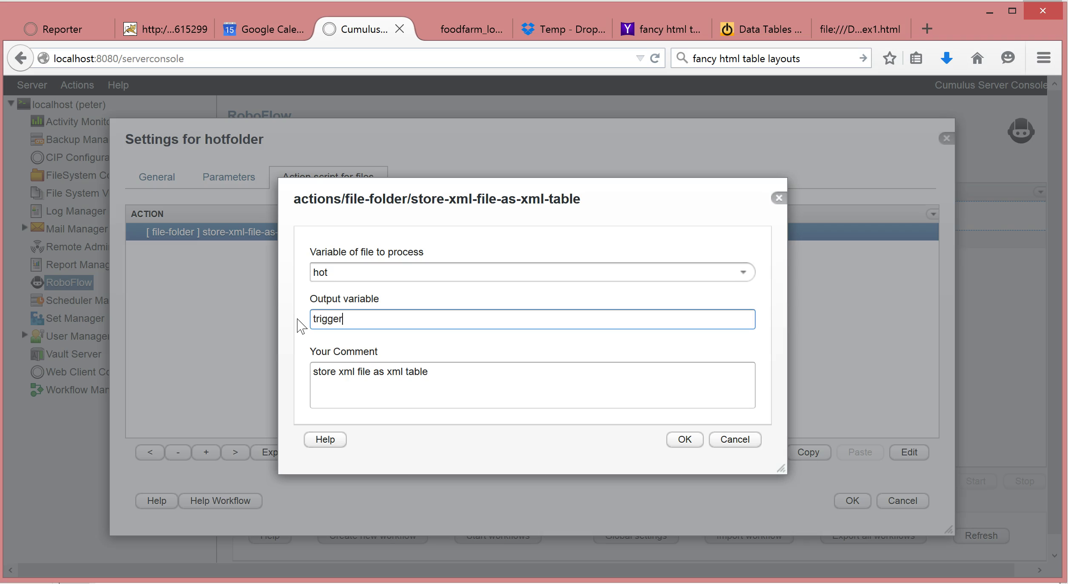
text(-table)
click(445, 389)
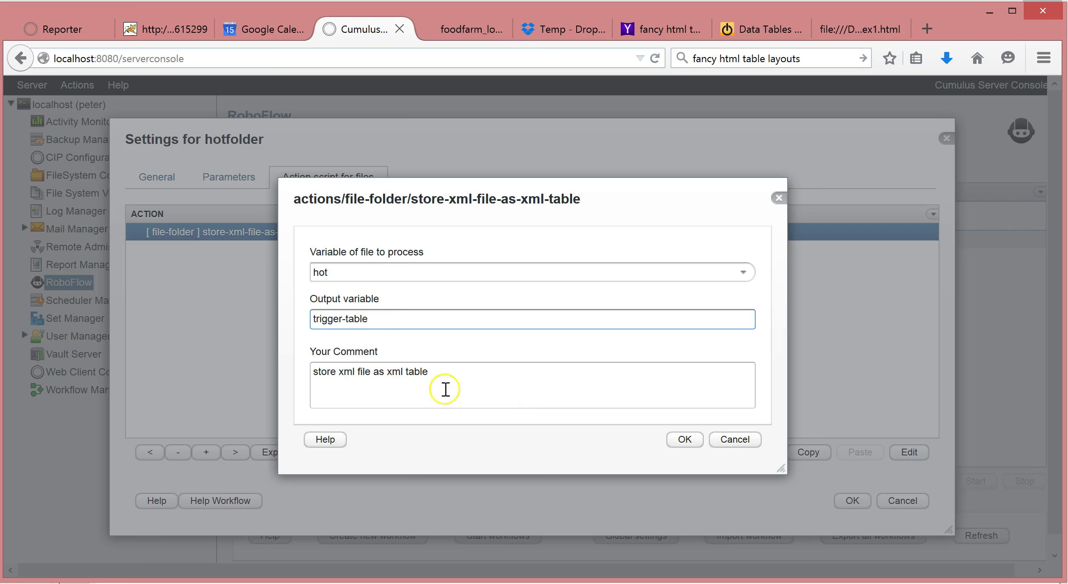
click(689, 440)
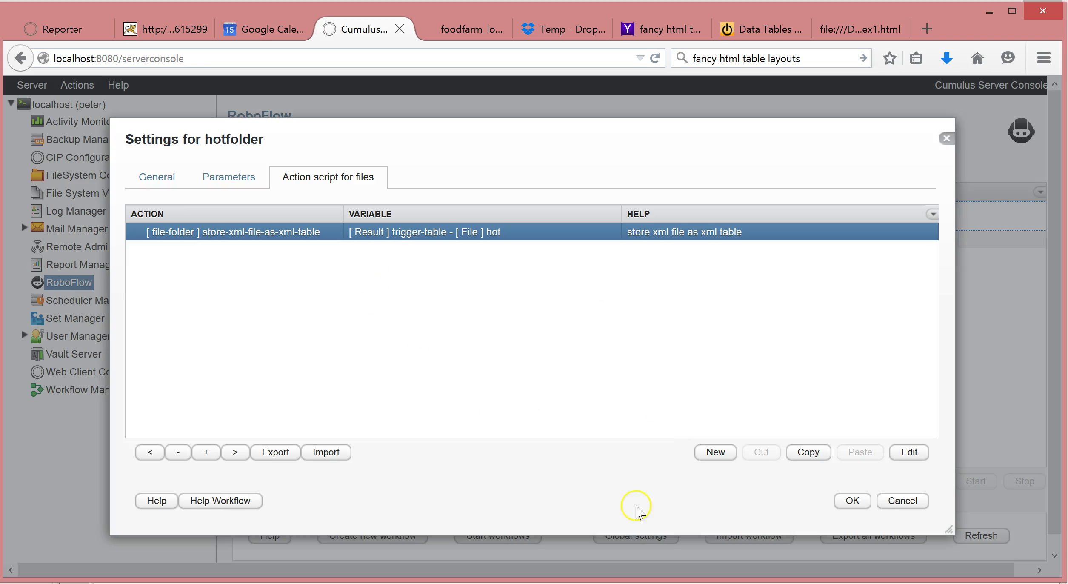
Add a store-xml-table-elements-as-stored-texts action from the table category to the hotfolder workflow's action script for files.
click(708, 453)
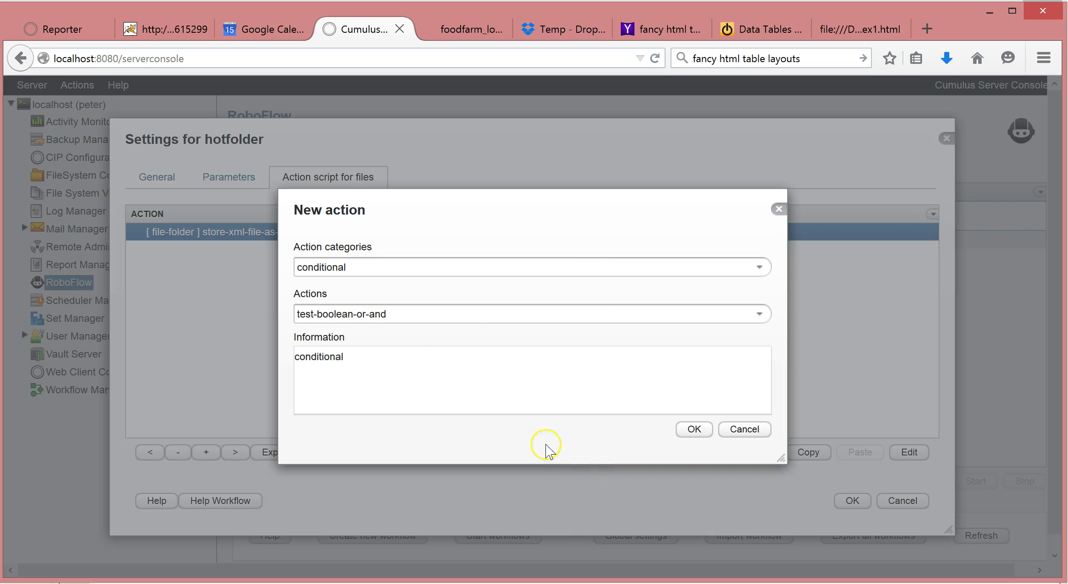
click(758, 267)
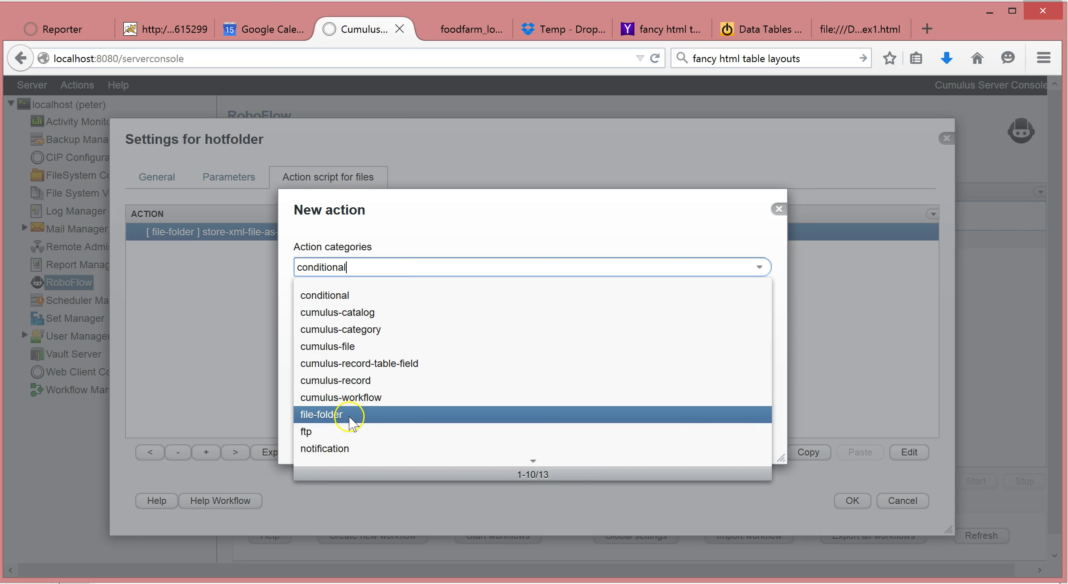
scroll(351, 430, down, 2)
click(332, 314)
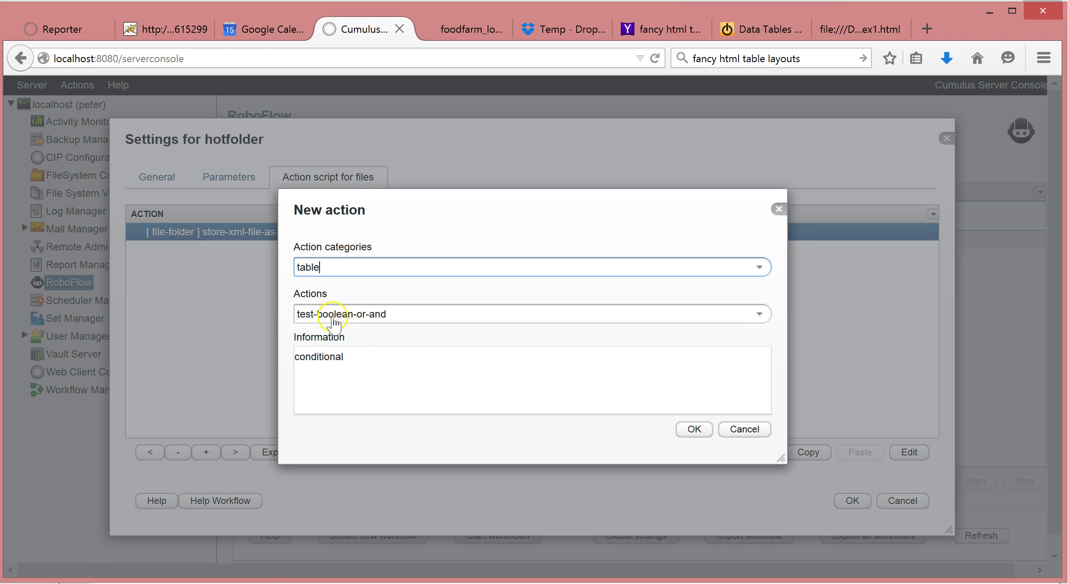
click(758, 314)
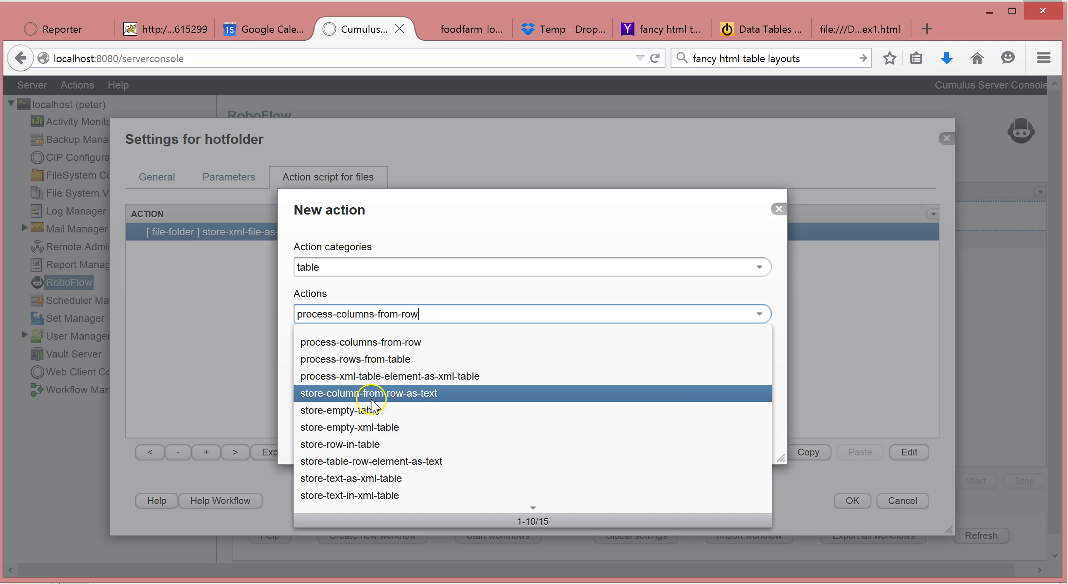
scroll(373, 406, down, 3)
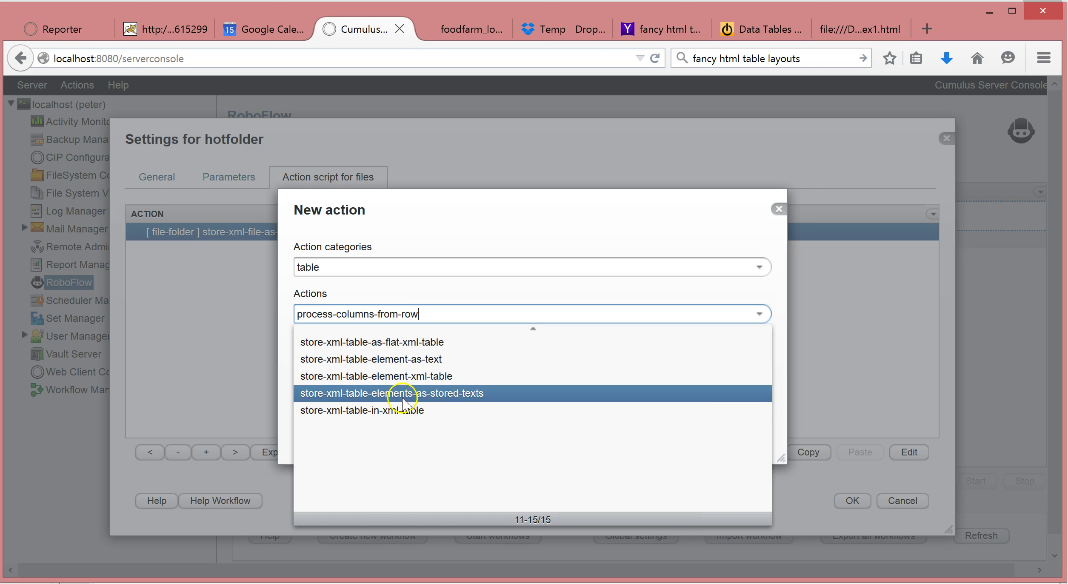
click(471, 393)
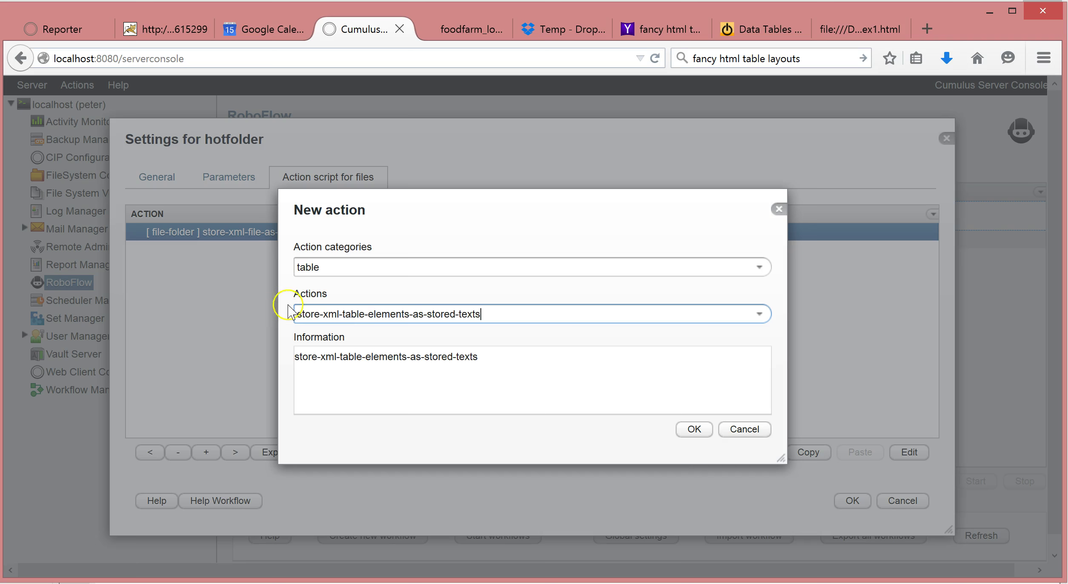
click(694, 429)
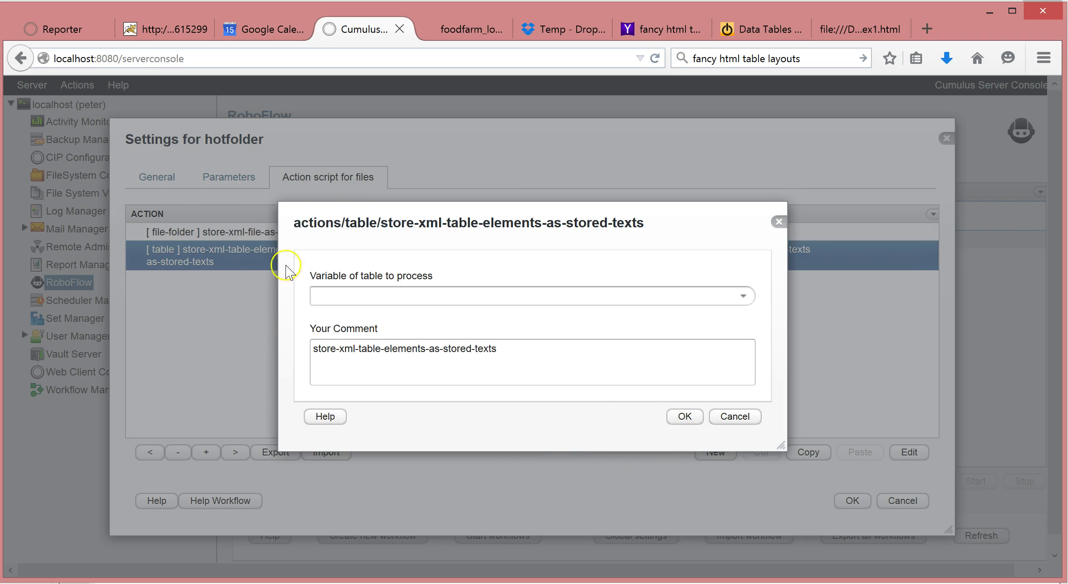
Open RECMOD_20160415_134754112_180.xml from the trigger folder in Notepad++ and examine its RECORD_ID and CATALOG_NAME elements, then return to the server console.
key(alt+Tab)
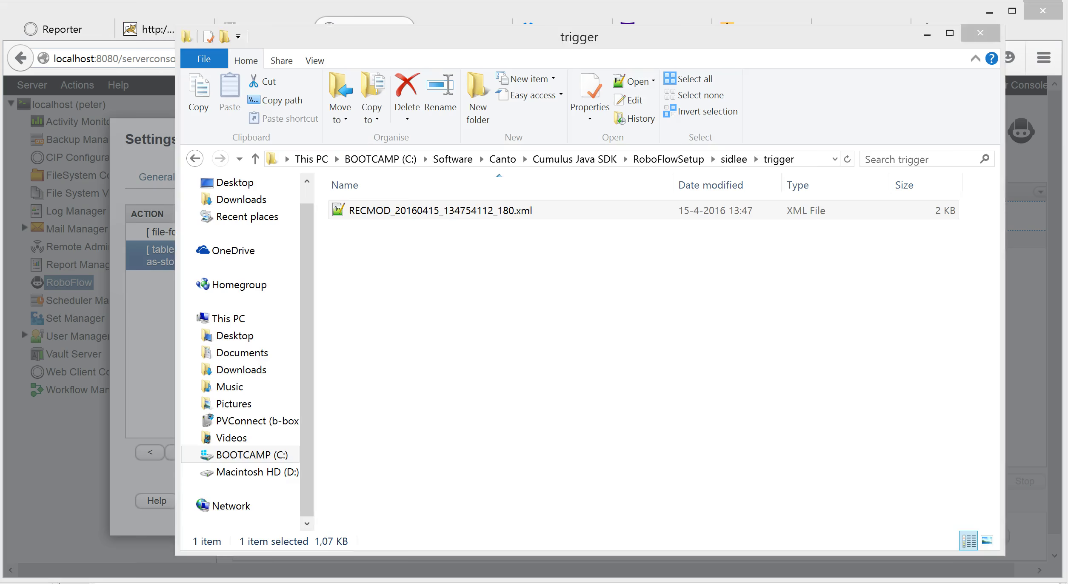
double_click(384, 212)
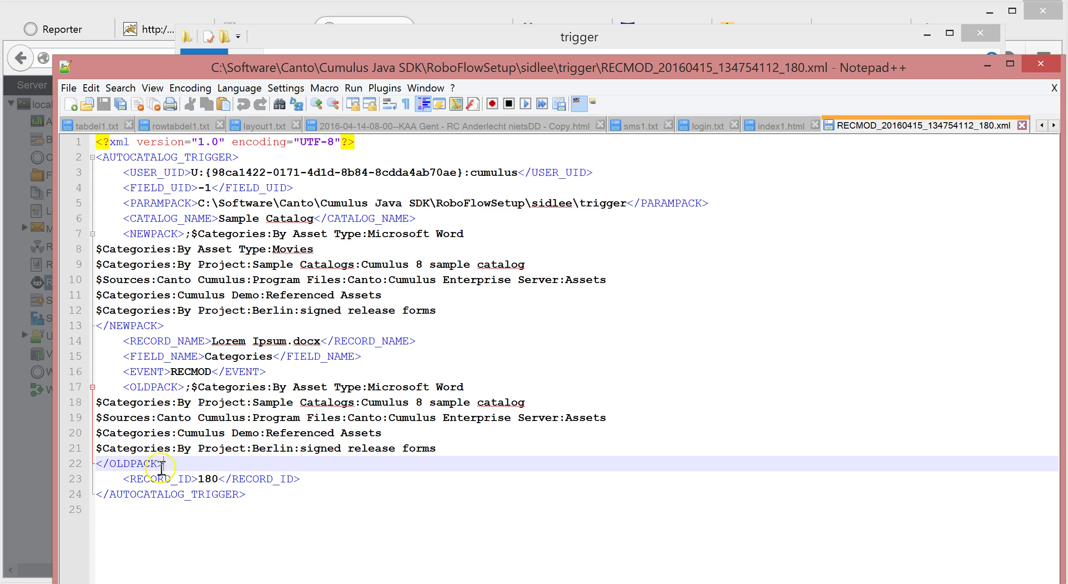
drag(135, 482, 198, 480)
drag(132, 234, 206, 218)
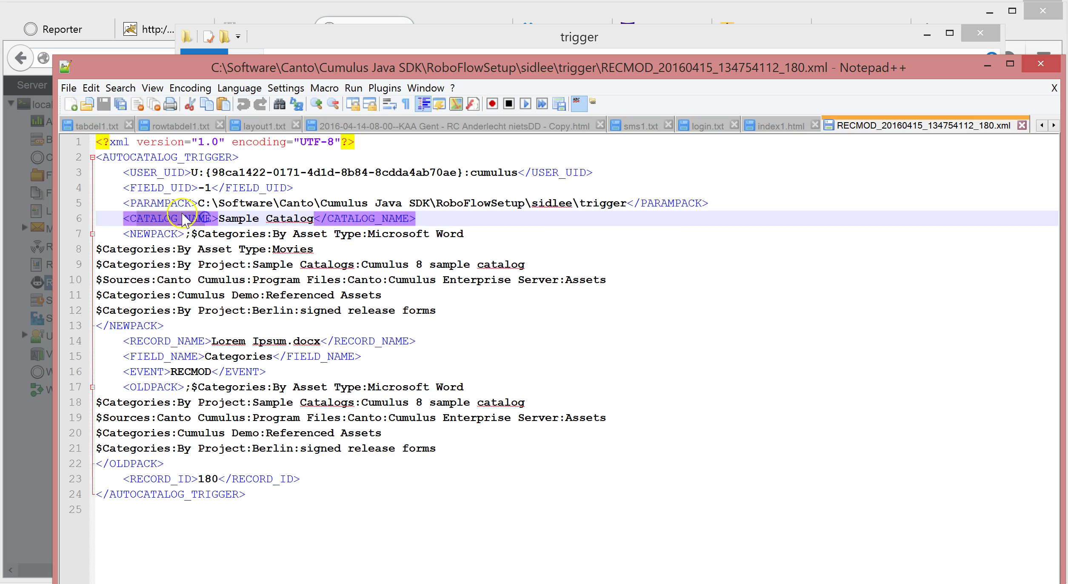
click(987, 65)
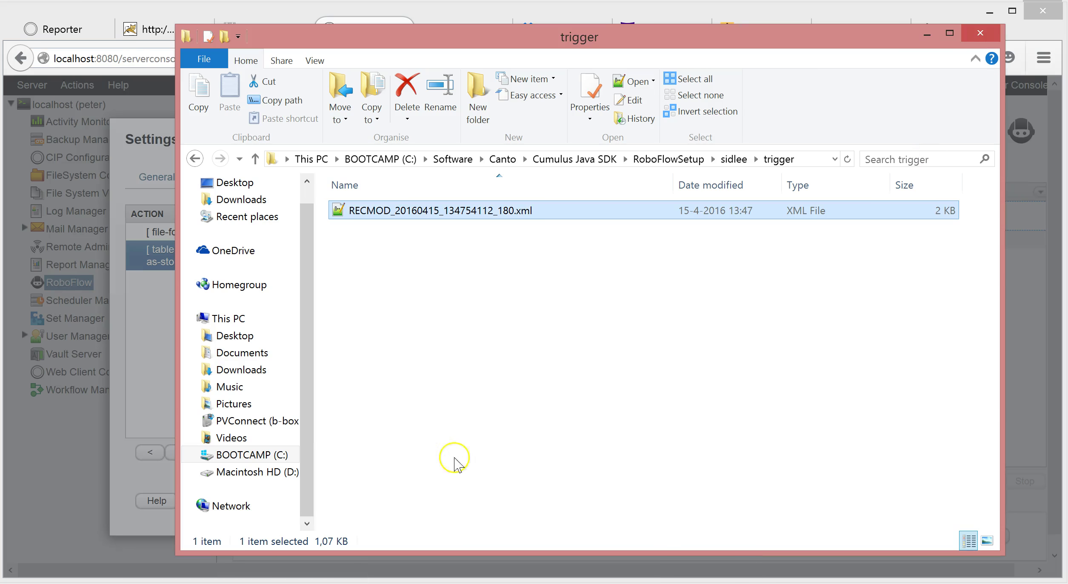
click(164, 402)
Set the store-xml-table-elements-as-stored-texts action's variable of table to process to trigger-table.
click(742, 296)
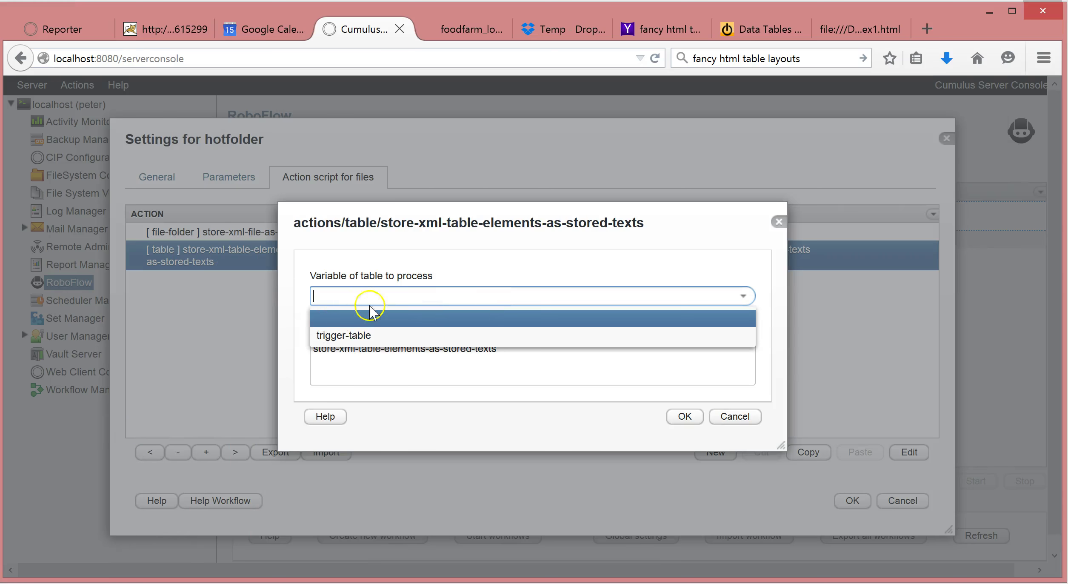
click(346, 333)
click(683, 416)
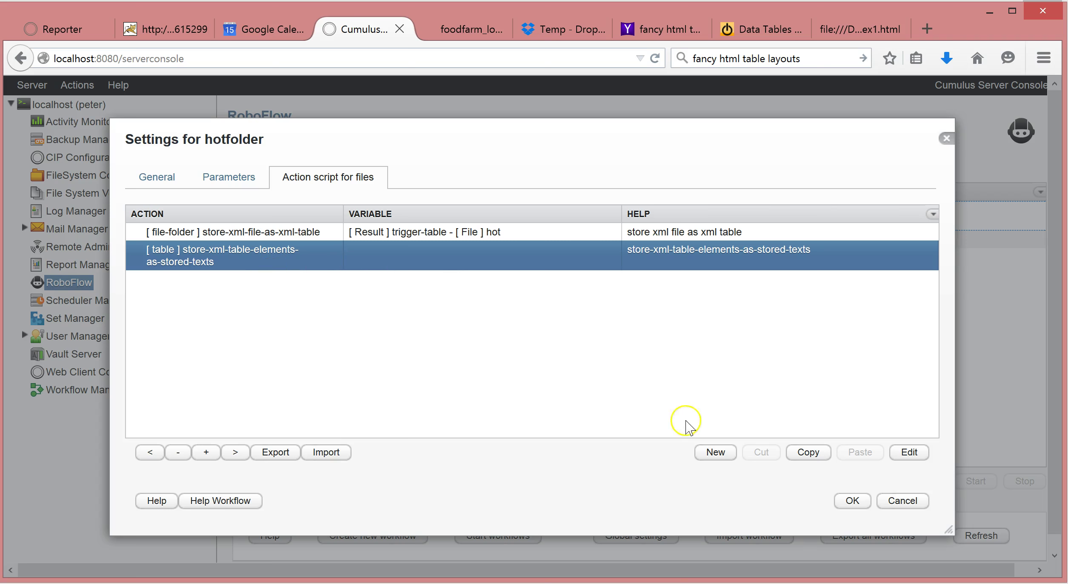
Add an open-catalog action from the cumulus-catalog category to the hotfolder workflow's action script for files.
click(719, 455)
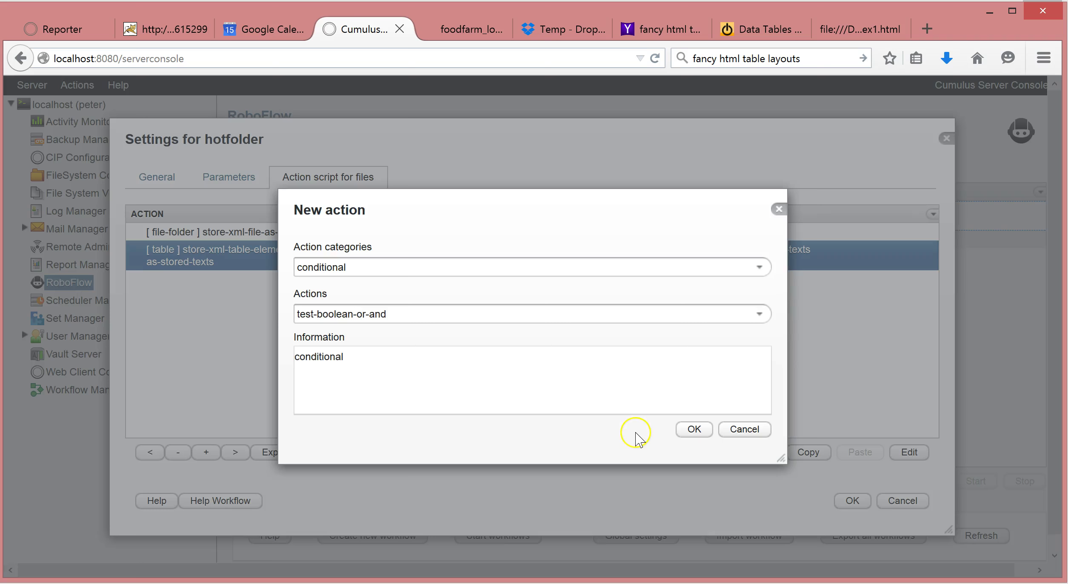
click(758, 314)
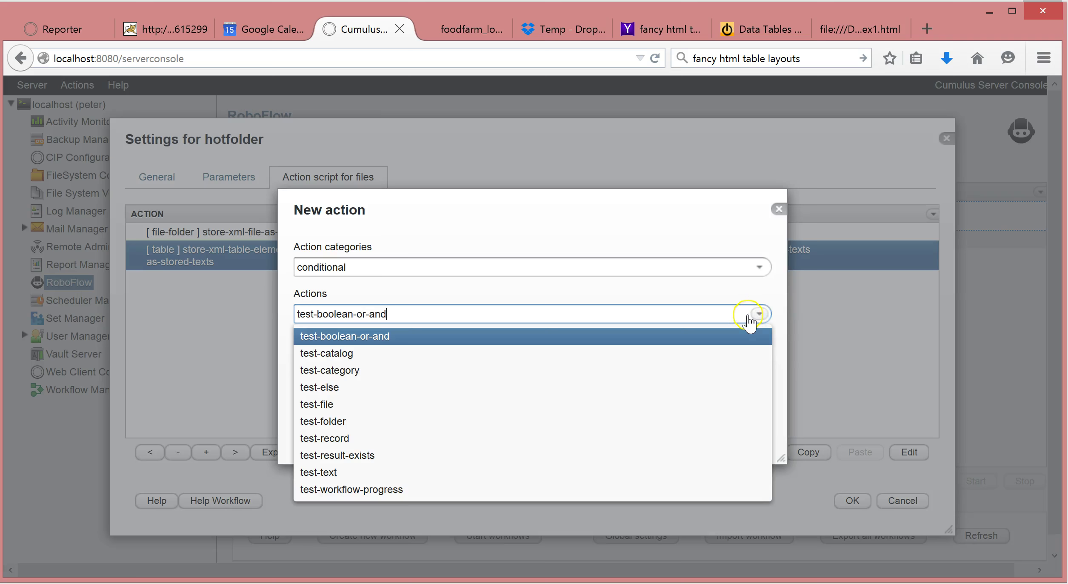
click(758, 314)
click(759, 267)
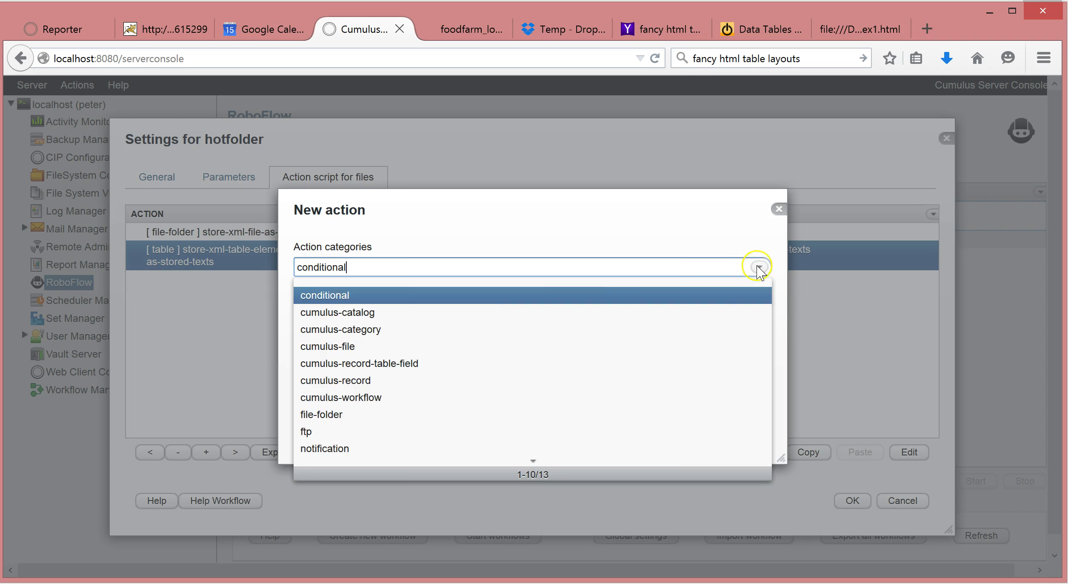
click(374, 310)
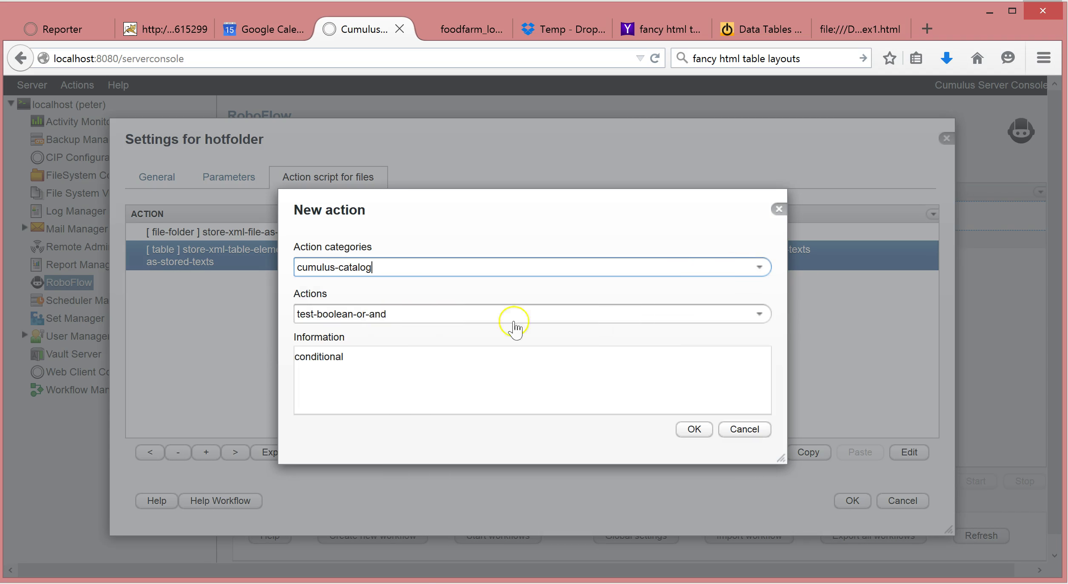
click(759, 314)
scroll(425, 398, down, 3)
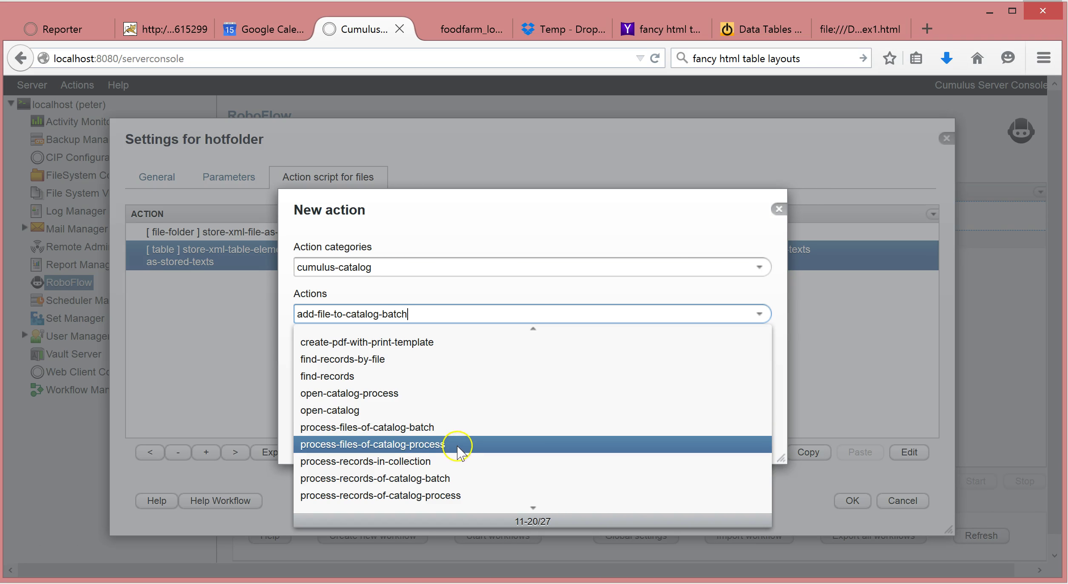
click(353, 410)
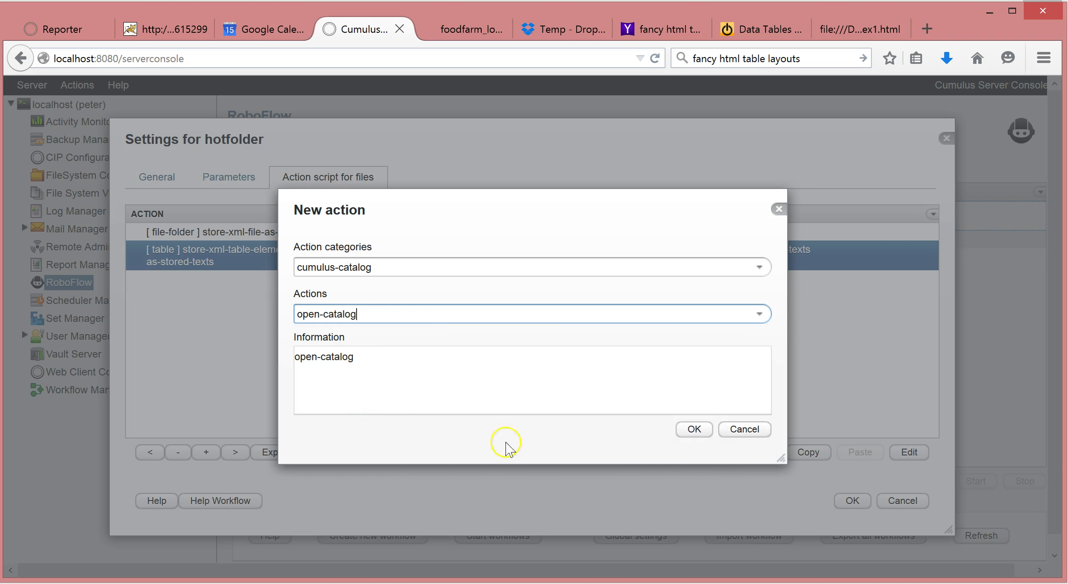
click(693, 428)
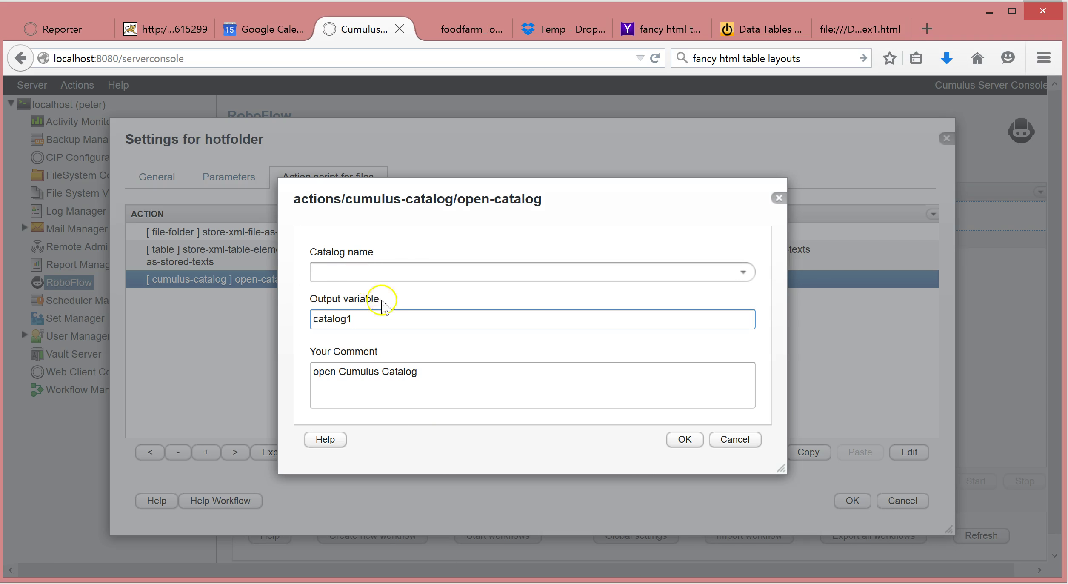
Append #TAG(CATALOG_NAME)TAG# to the open-catalog action's output variable, copying the element name CATALOG_NAME from the trigger XML file in Notepad++.
click(378, 318)
click(581, 370)
click(378, 307)
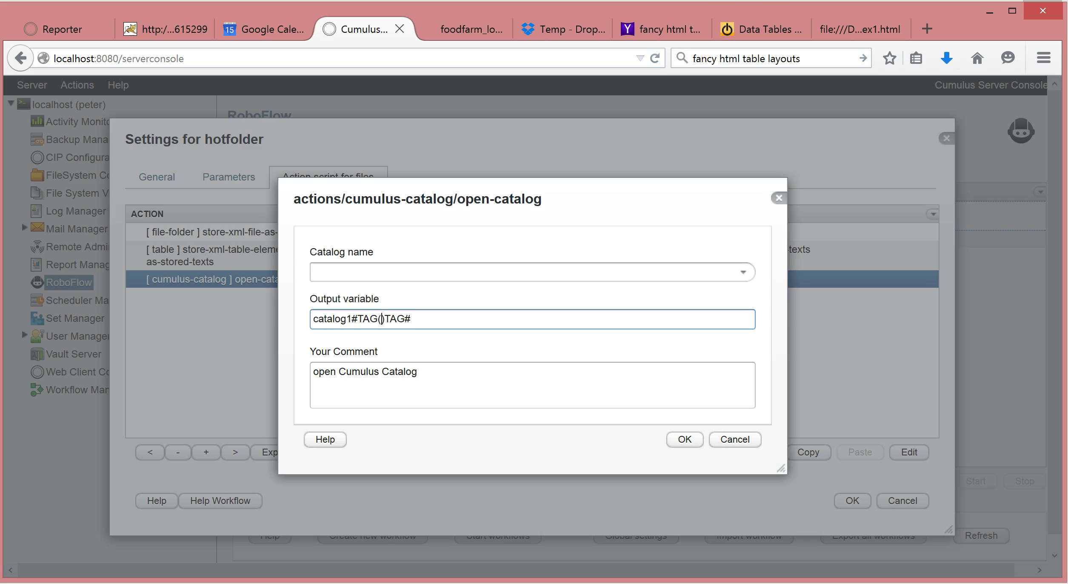
key(alt+Tab)
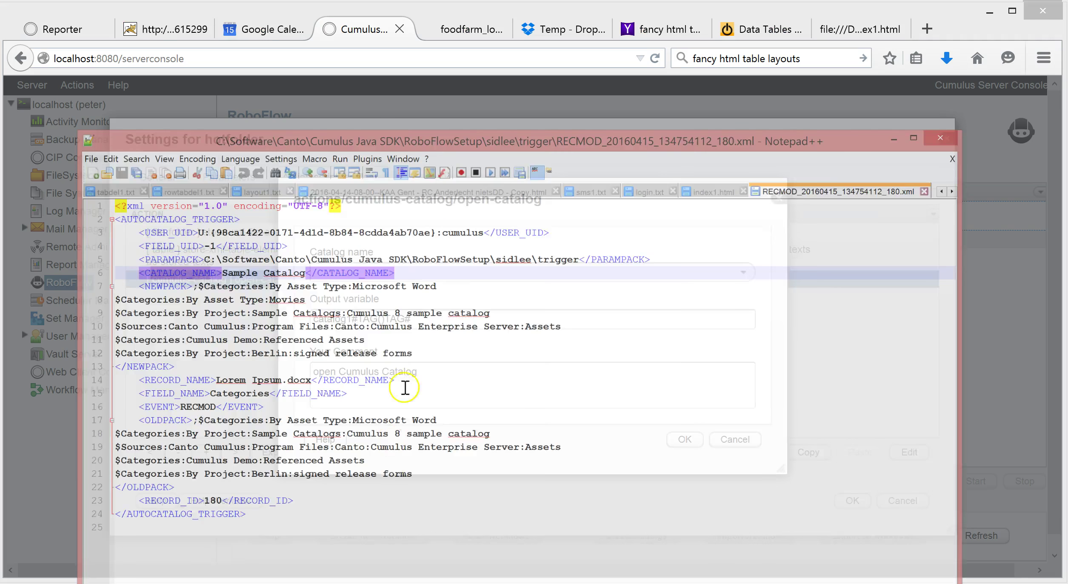
drag(133, 219, 209, 220)
key(ctrl+c)
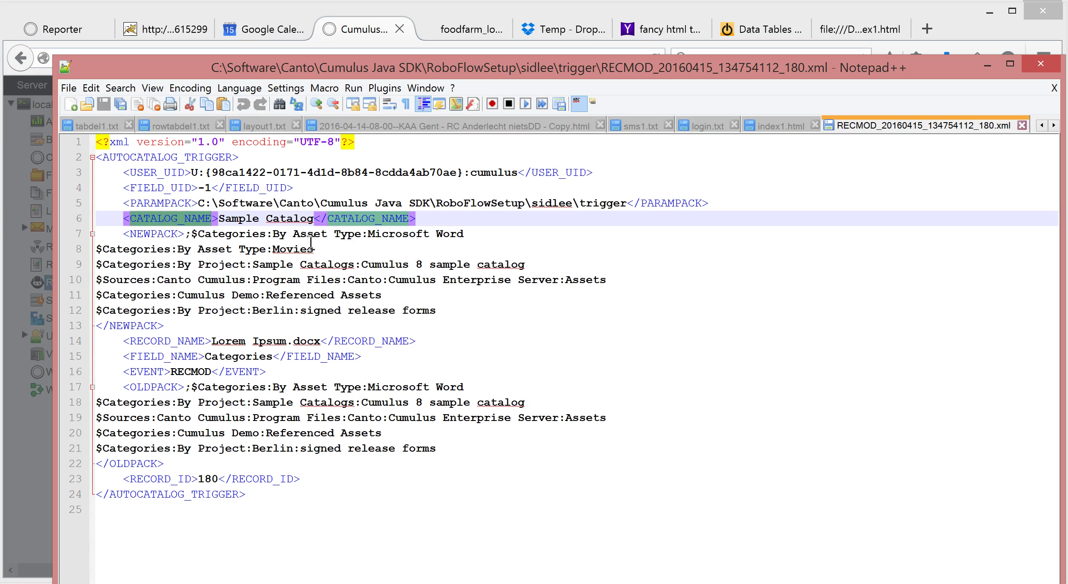
key(alt+Tab)
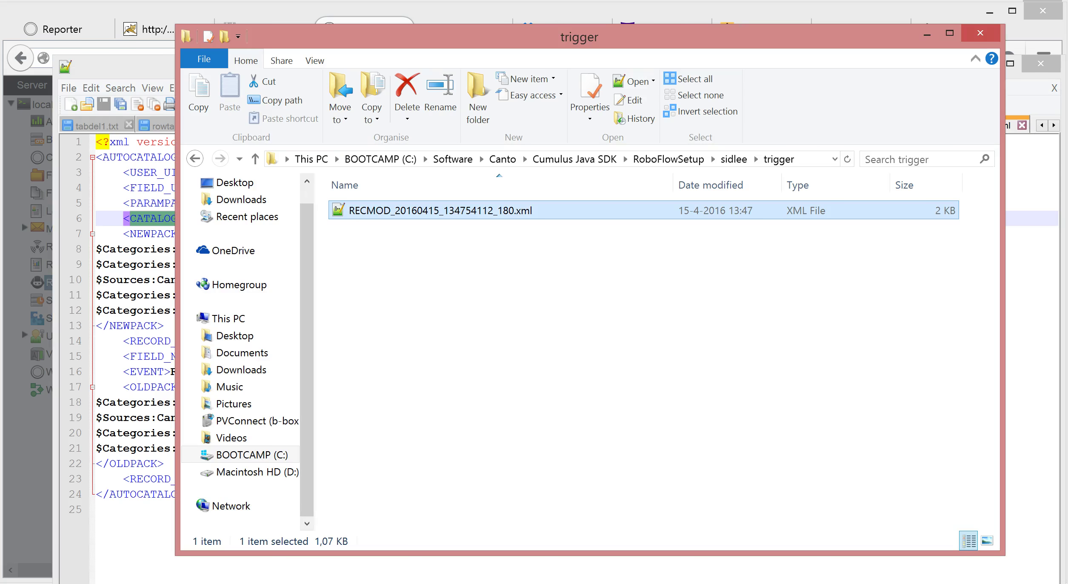
click(200, 570)
click(385, 318)
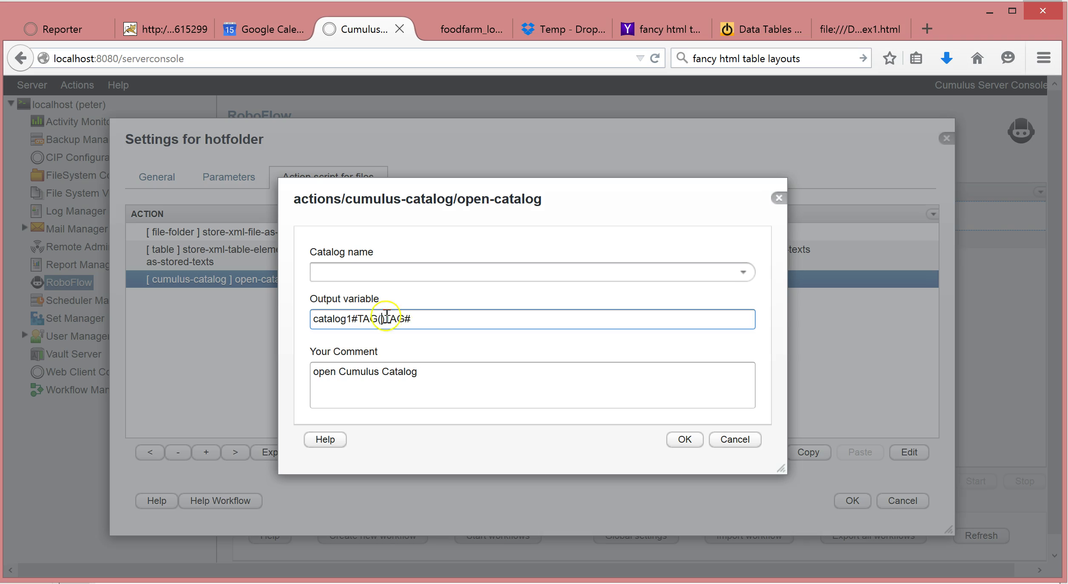
key(ctrl+v)
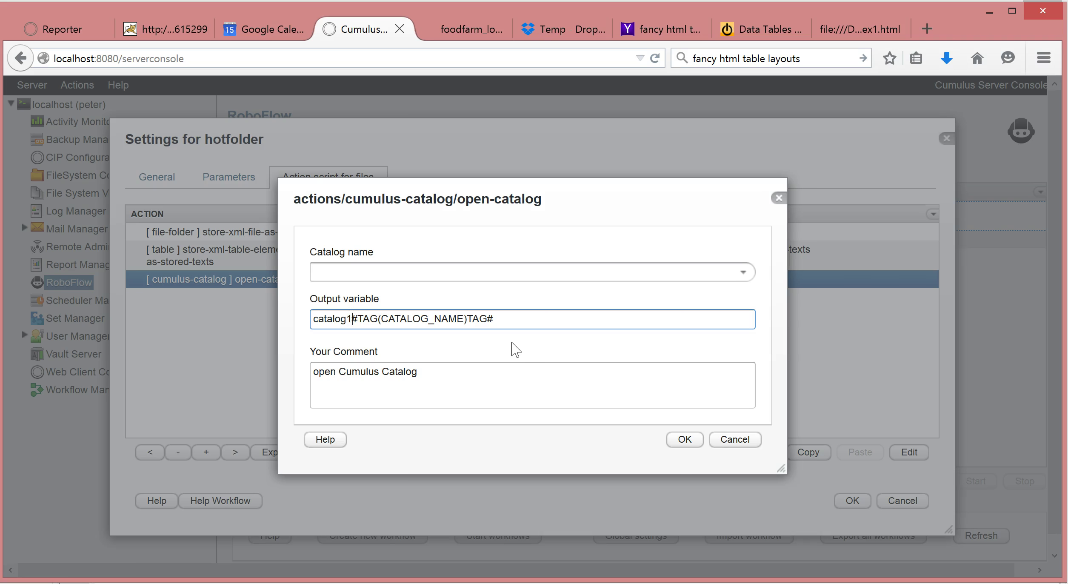
Move #TAG(CATALOG_NAME)TAG# from the output variable to the open-catalog action's catalog name, leaving catalog1 as output variable, and accept the settings.
key(shift+Right)
key(shift+Right)
key(shift+Right)
key(shift+Right)
key(shift+Right)
key(shift+Right)
key(shift+Right)
key(shift+Right)
key(shift+Right)
key(shift+Right)
key(shift+Right)
key(shift+Right)
key(shift+Right)
key(shift+Right)
key(shift+Right)
key(shift+Right)
key(shift+Right)
key(shift+Right)
key(shift+Right)
key(shift+Right)
key(ctrl+c)
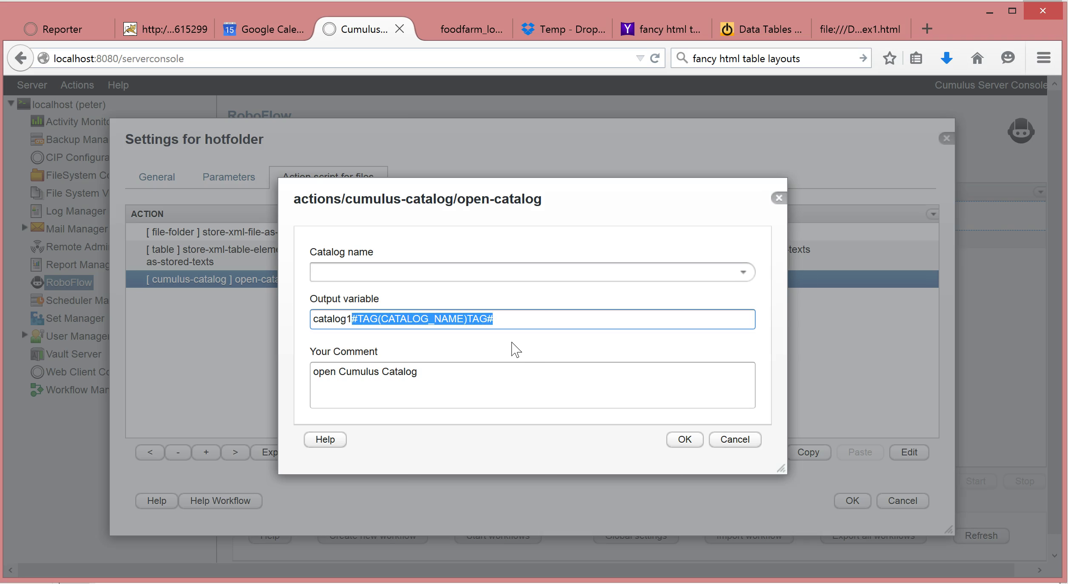
key(BackSpace)
click(328, 273)
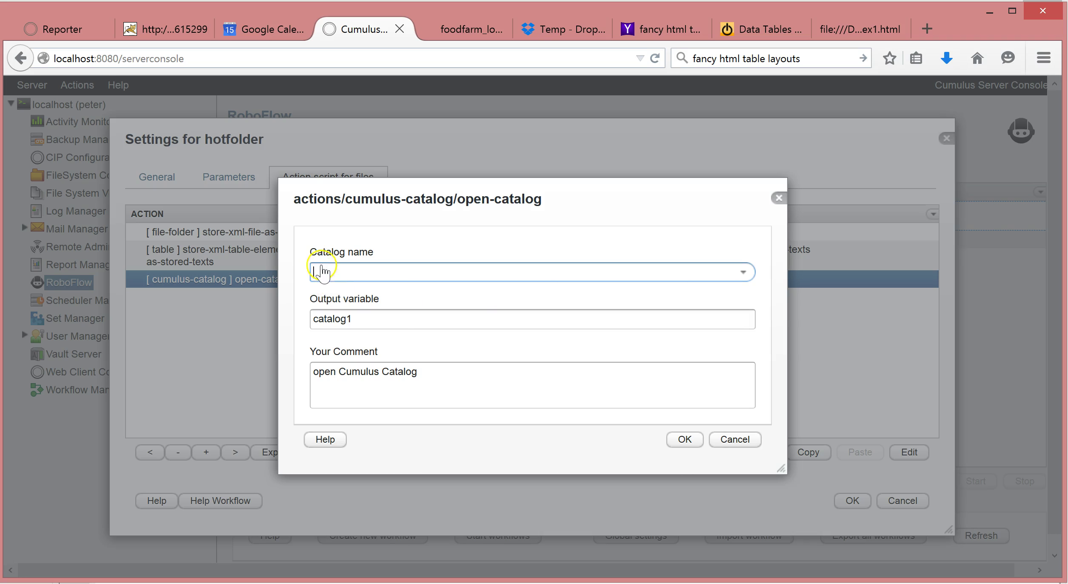
key(ctrl+v)
key(Tab)
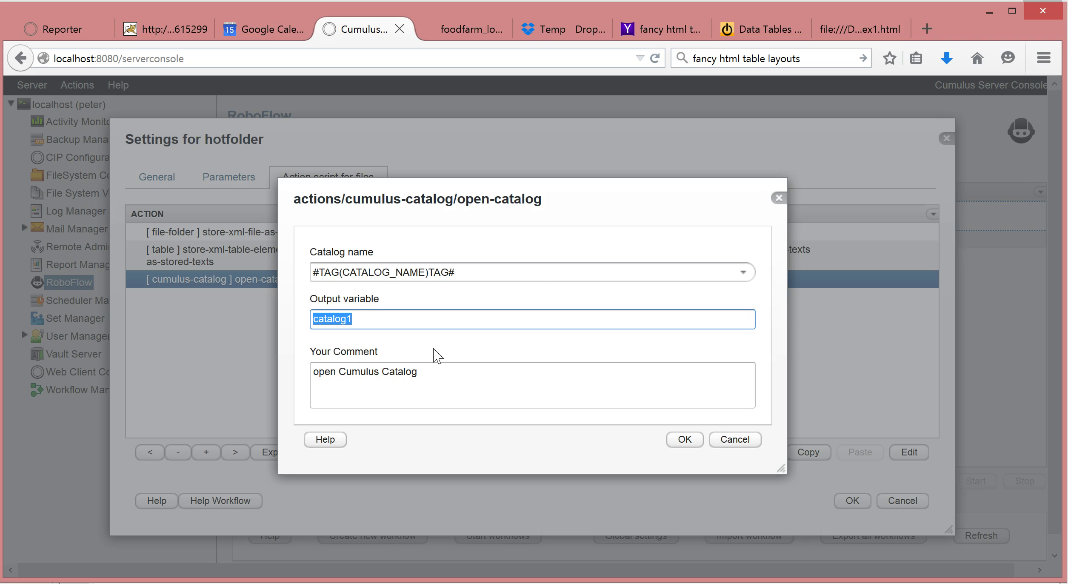
click(685, 440)
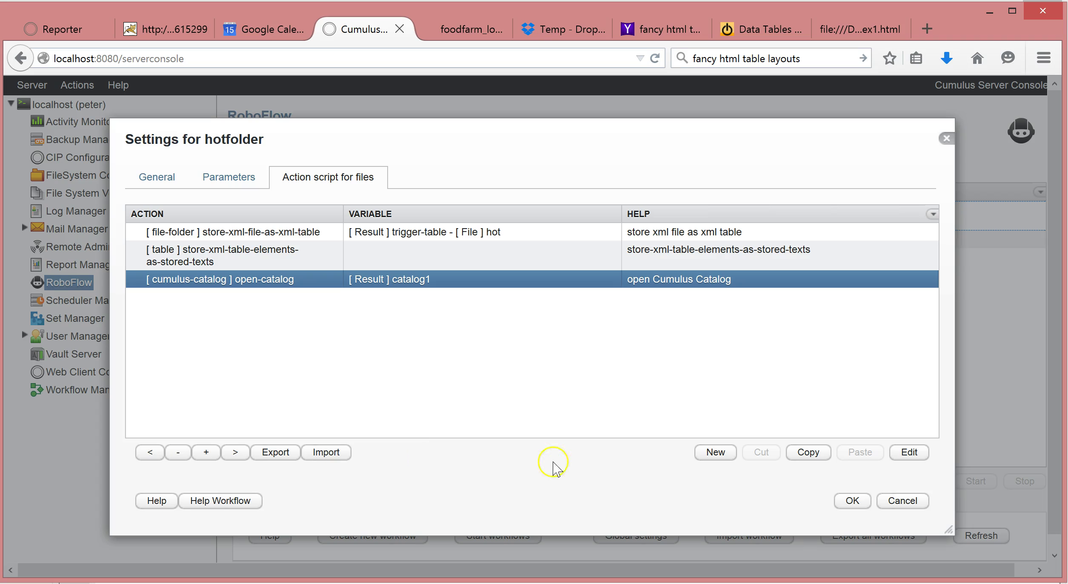
Add a close-catalog action from the cumulus-catalog category after the open-catalog action in the hotfolder script.
click(712, 453)
click(759, 267)
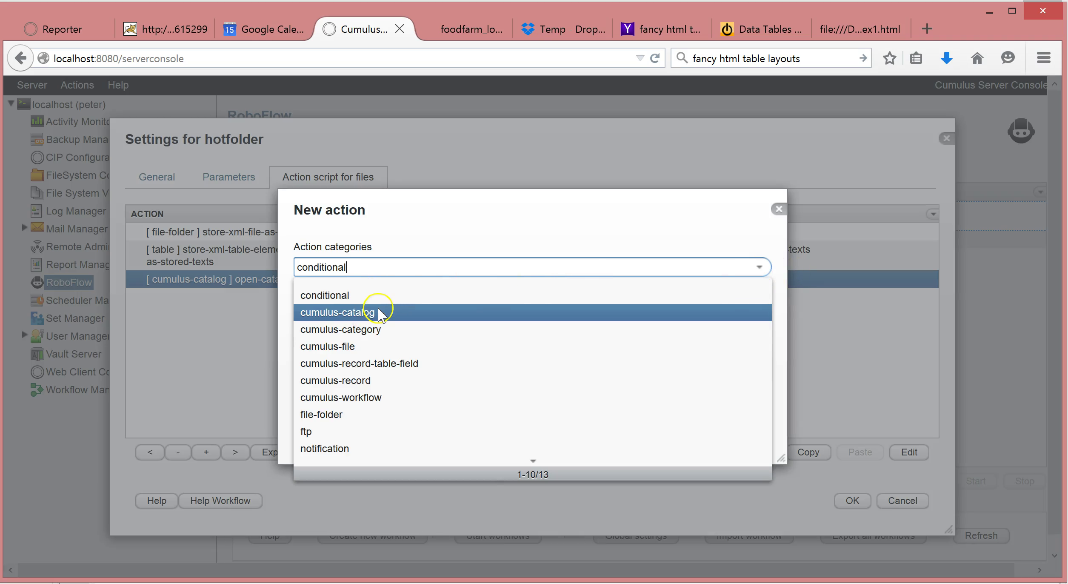
click(379, 312)
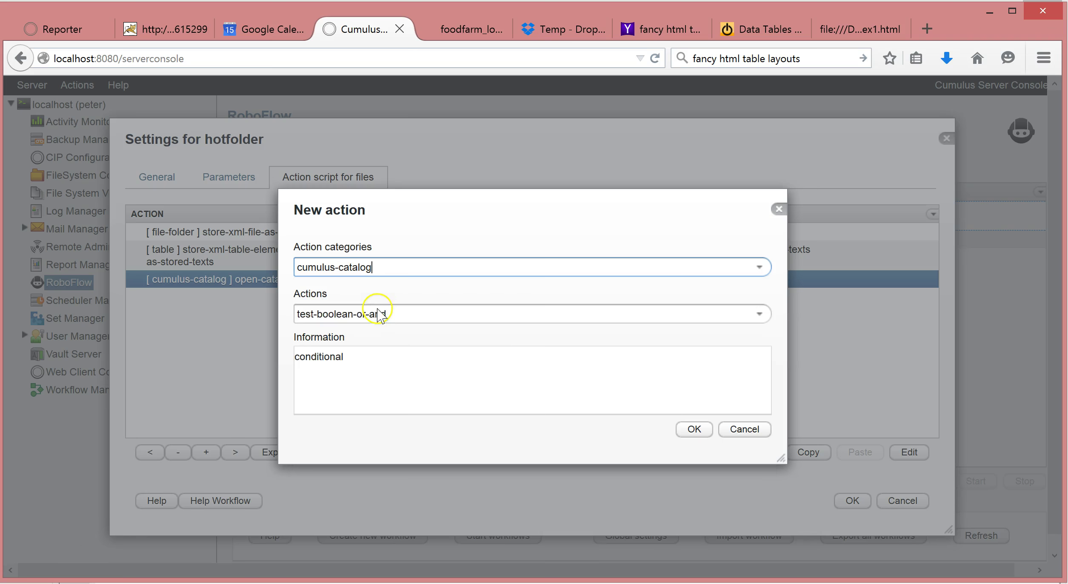
click(759, 314)
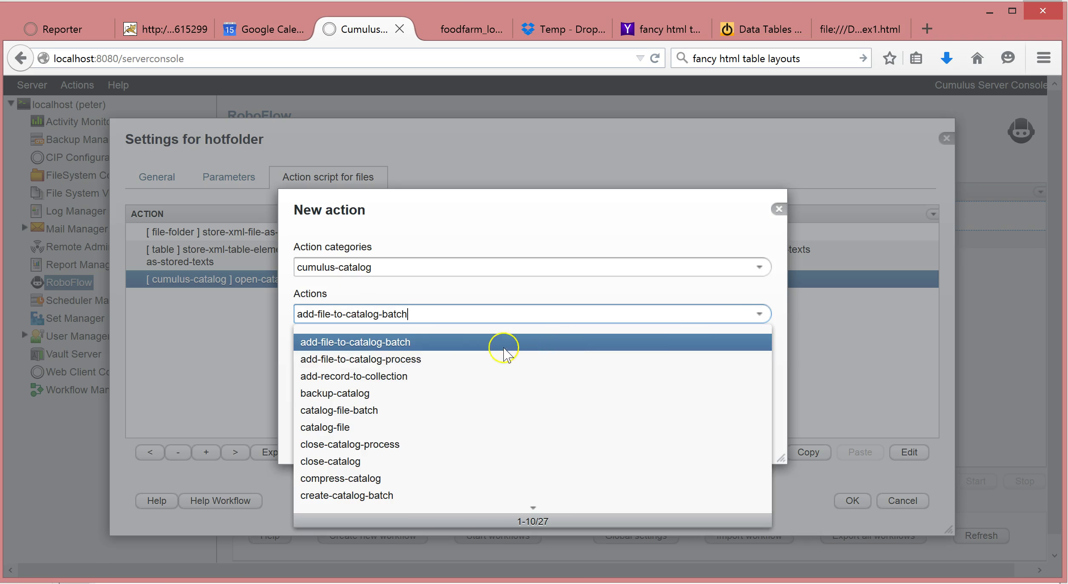
click(327, 461)
click(693, 429)
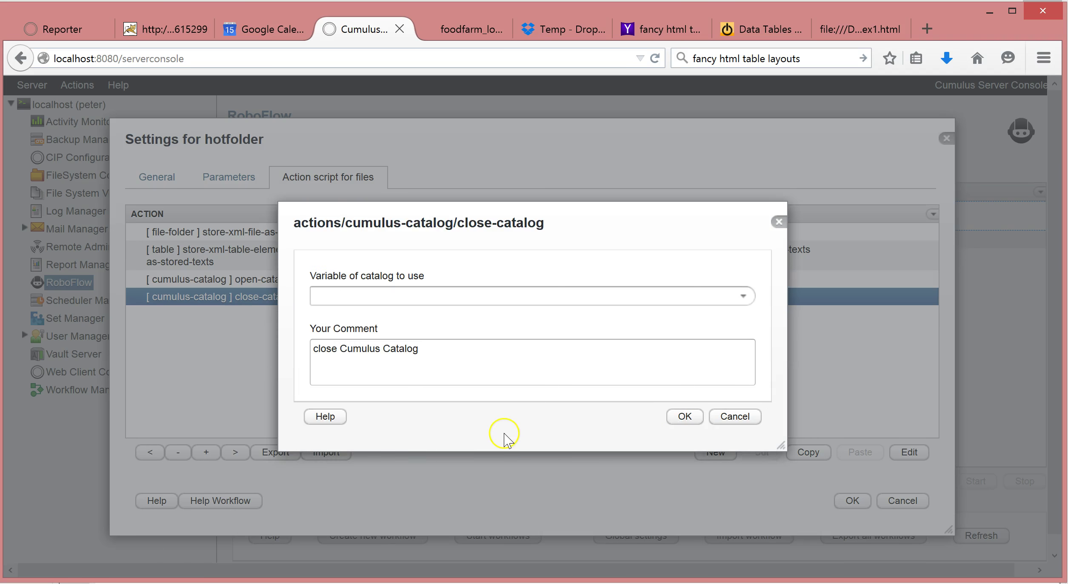
Set the close-catalog action's variable of catalog to use to catalog1 and accept the settings.
click(743, 296)
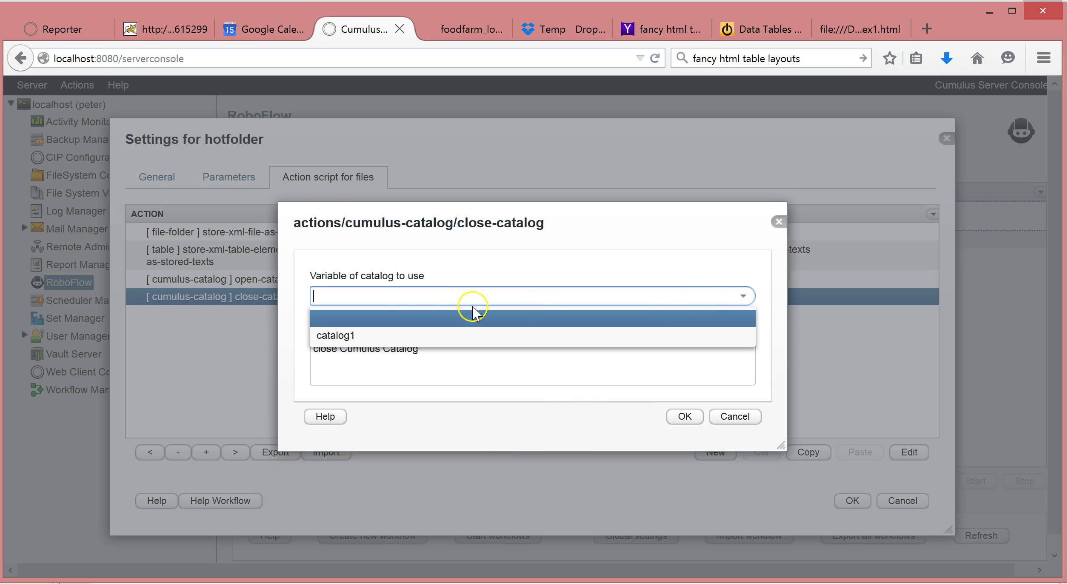
click(344, 340)
click(691, 417)
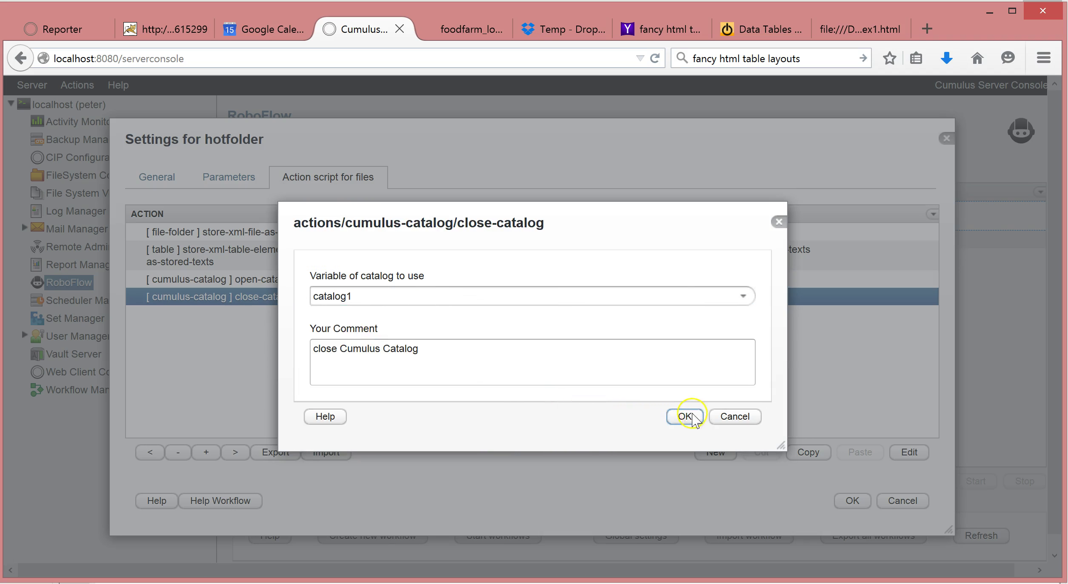
Insert a find-records action from the cumulus-catalog category between the open-catalog and close-catalog actions.
click(251, 279)
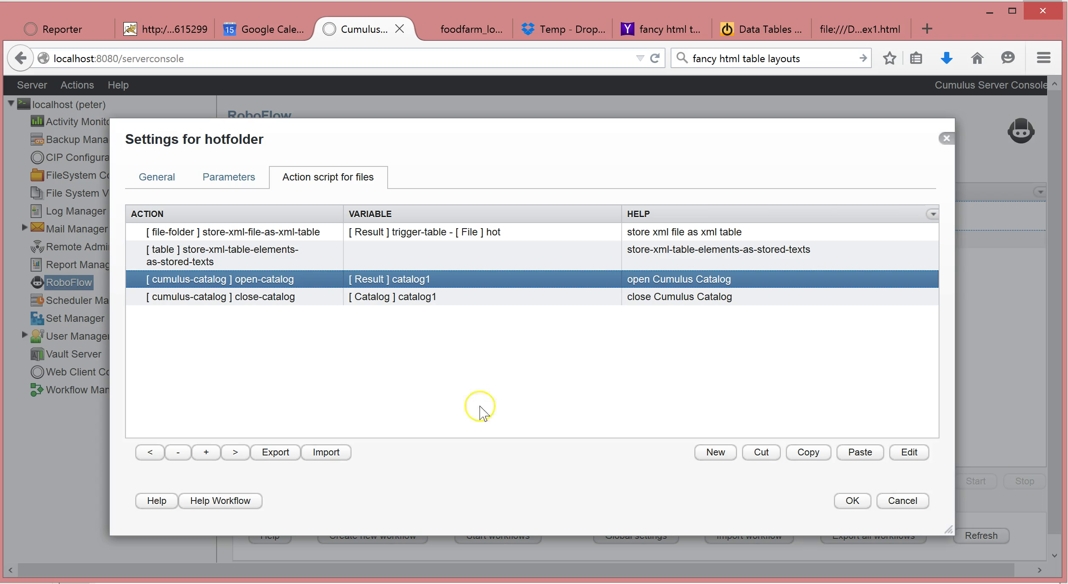
click(714, 452)
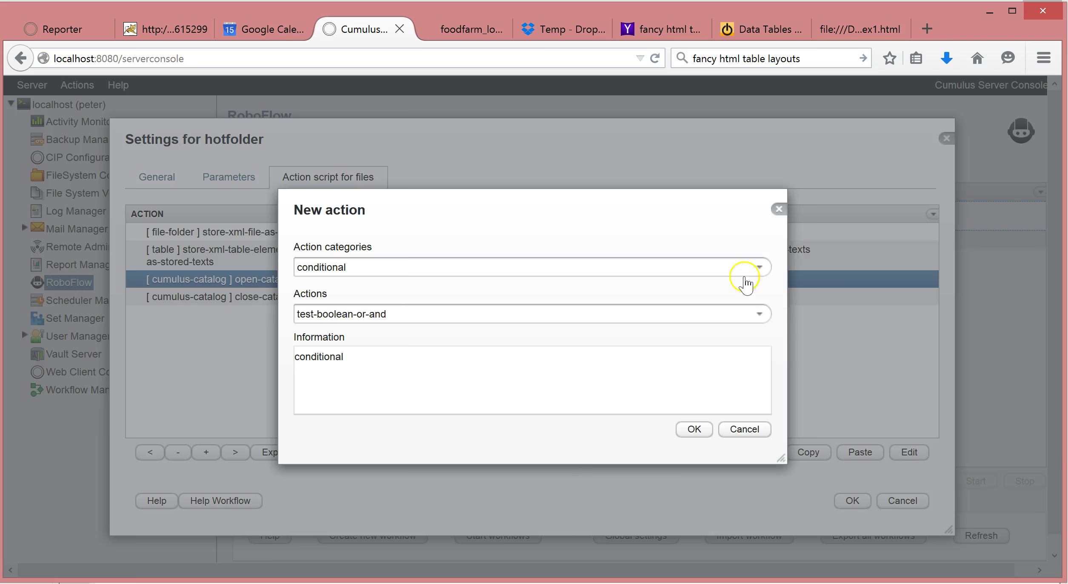
click(758, 267)
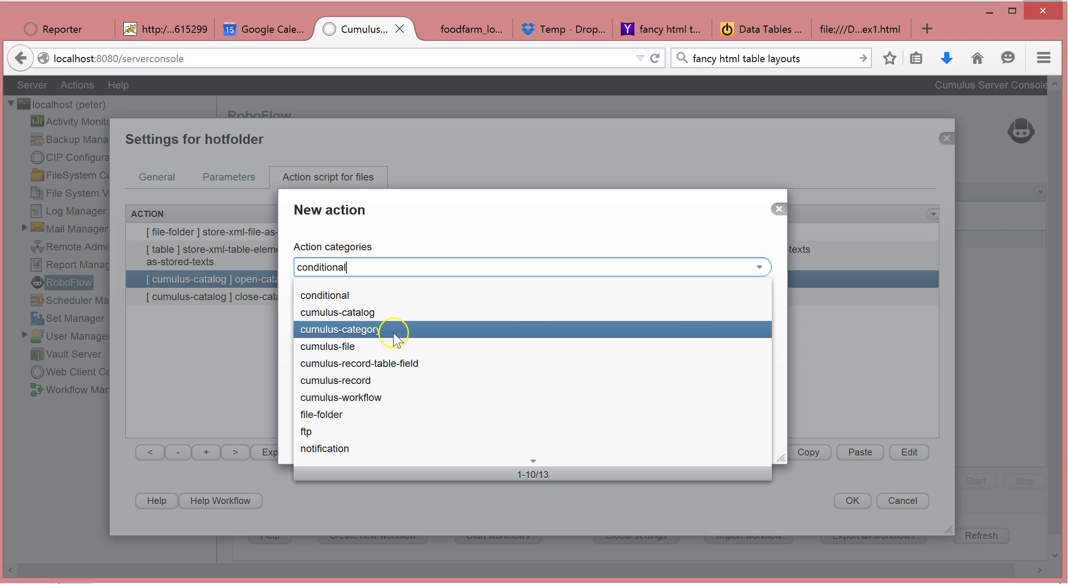
click(387, 312)
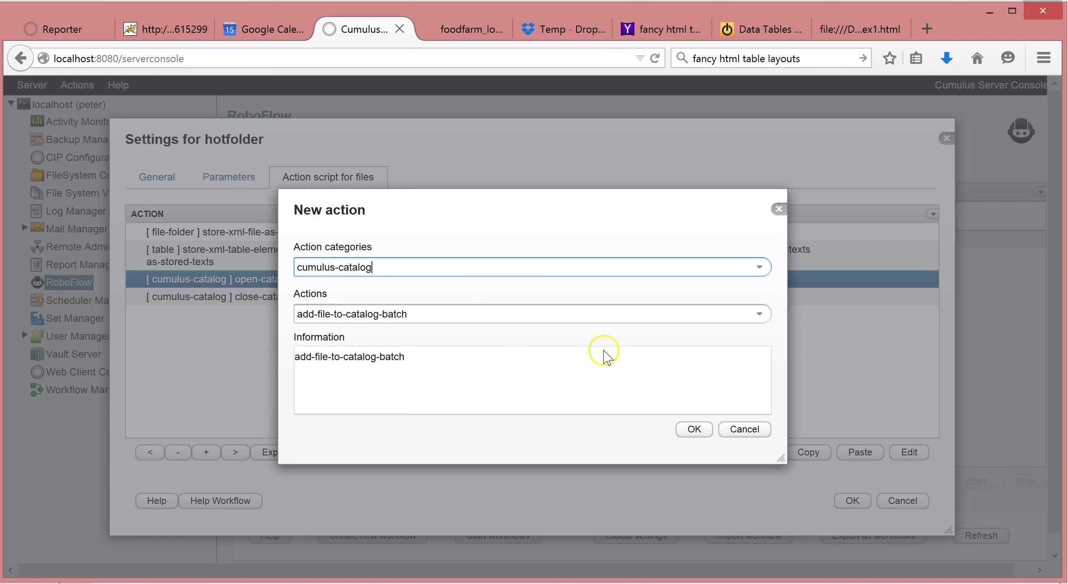
click(759, 313)
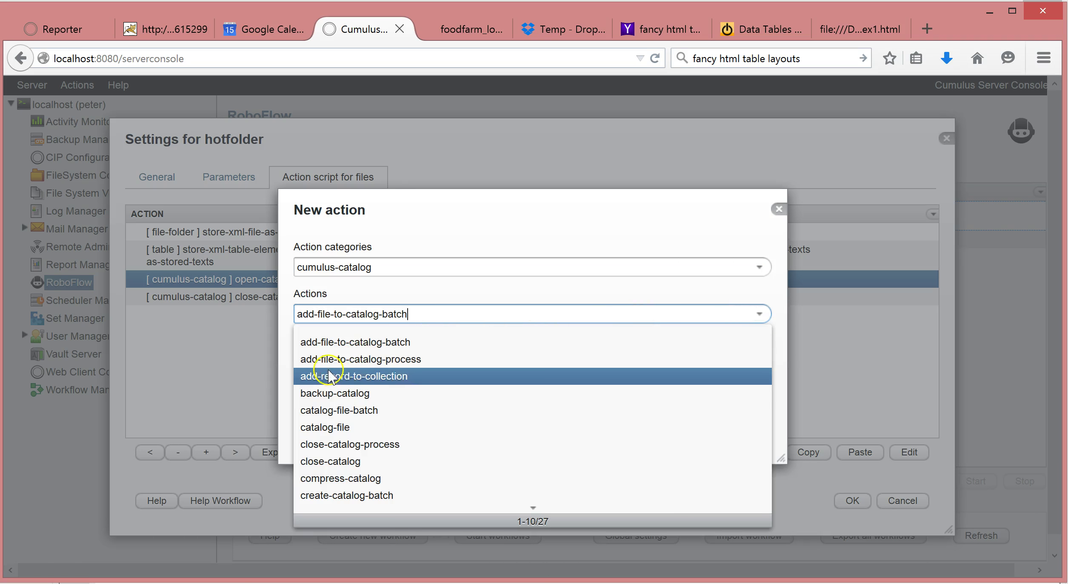
scroll(336, 414, down, 2)
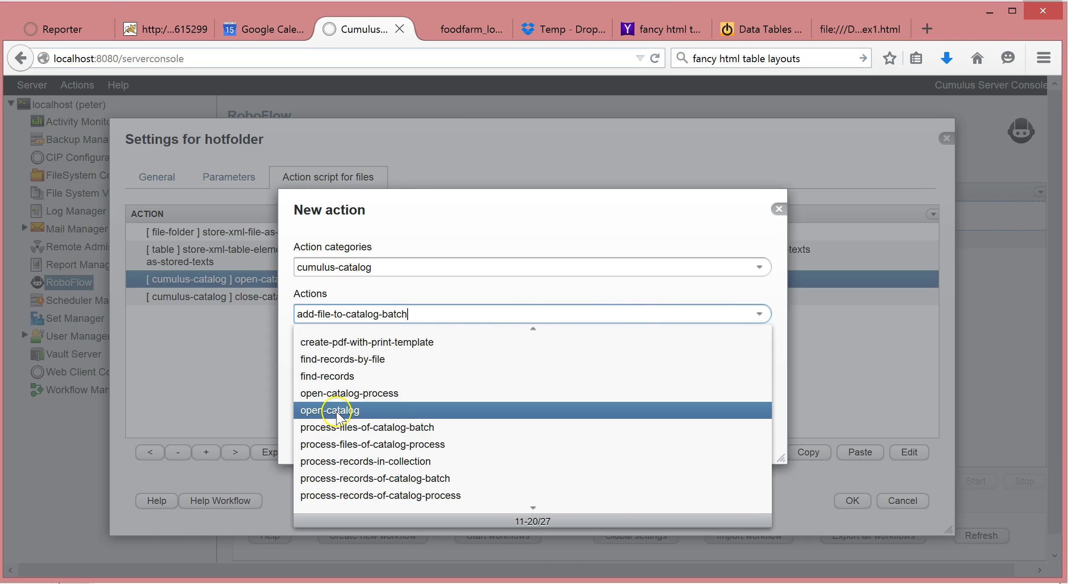
click(336, 375)
click(693, 428)
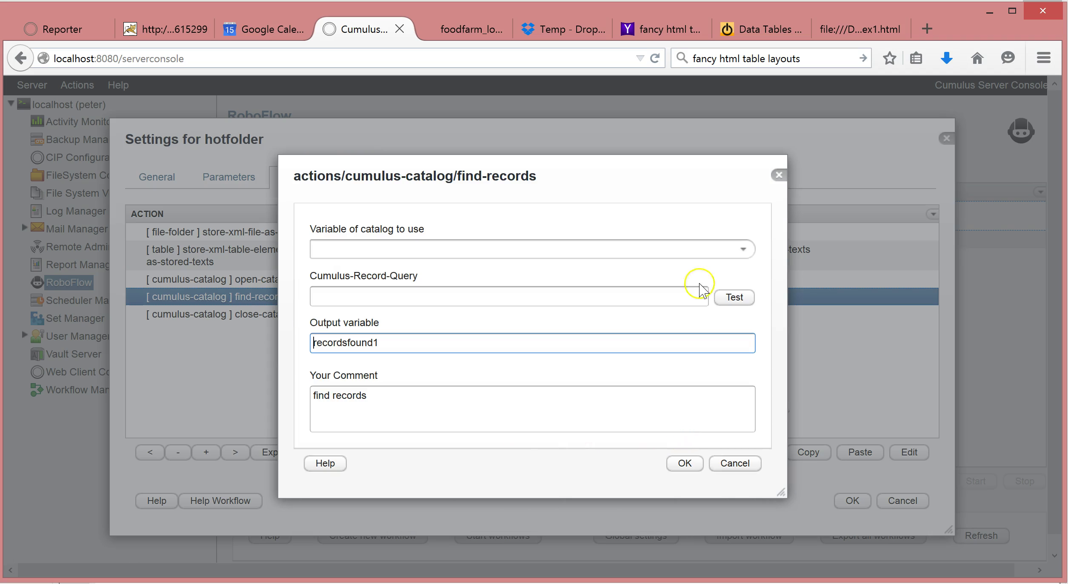
Set the find-records action's catalog variable to catalog1 and its record query to ("ID" == #TAG(CATALOG_NAME)TAG#).
click(743, 249)
click(374, 290)
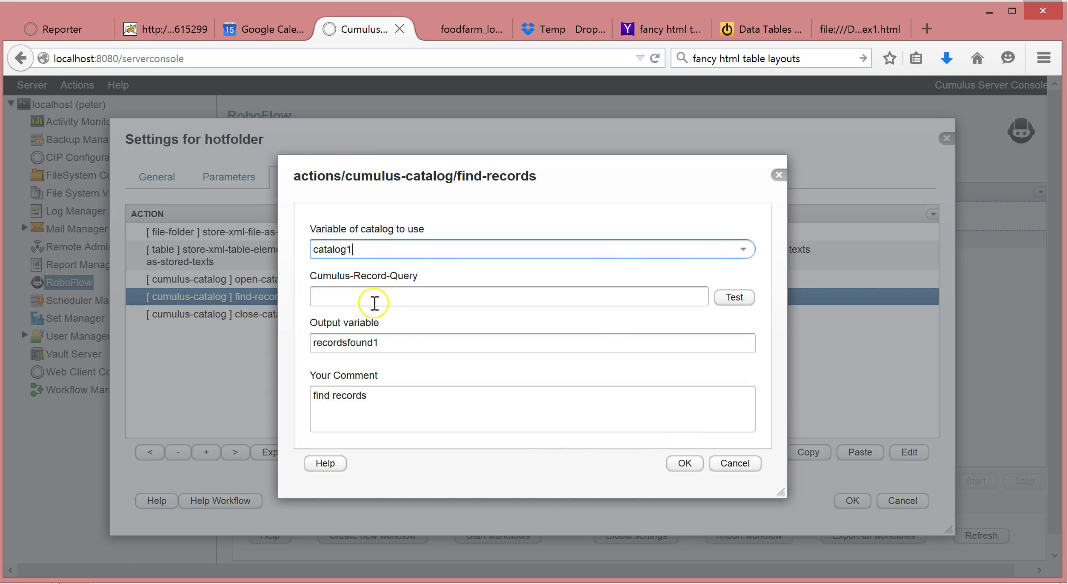
click(368, 297)
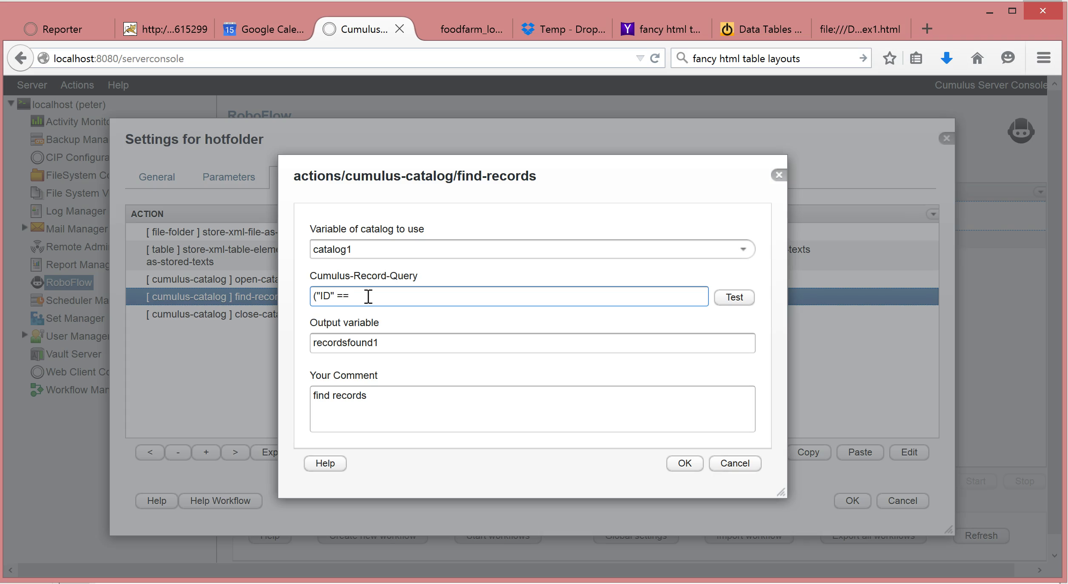
key(ctrl+v)
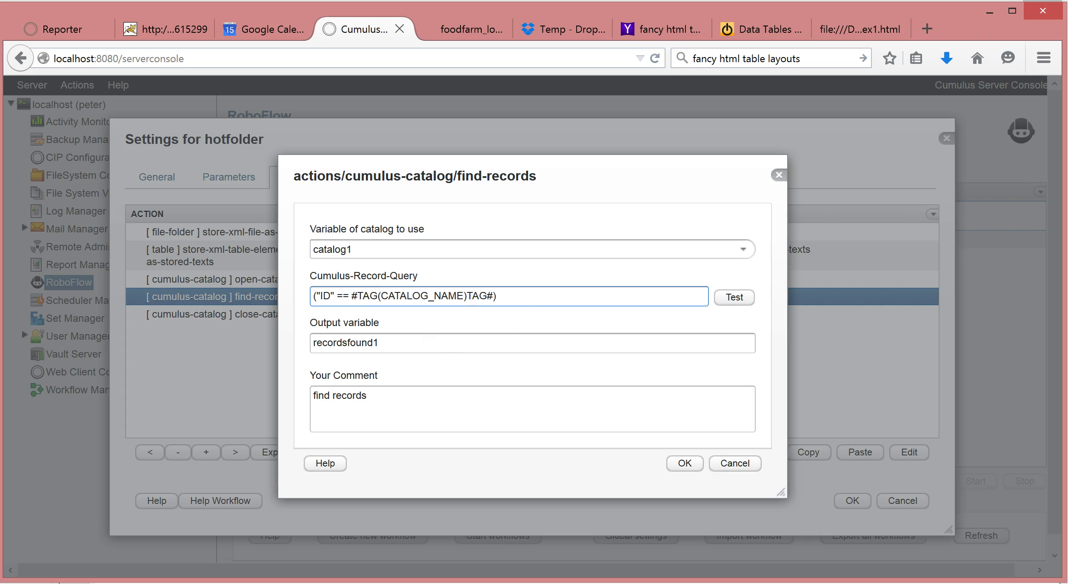
Replace CATALOG_NAME in the record query with RECORD_ID, copied from the trigger XML file in Notepad++, and accept the find-records settings.
mouse_move(127, 580)
click(191, 528)
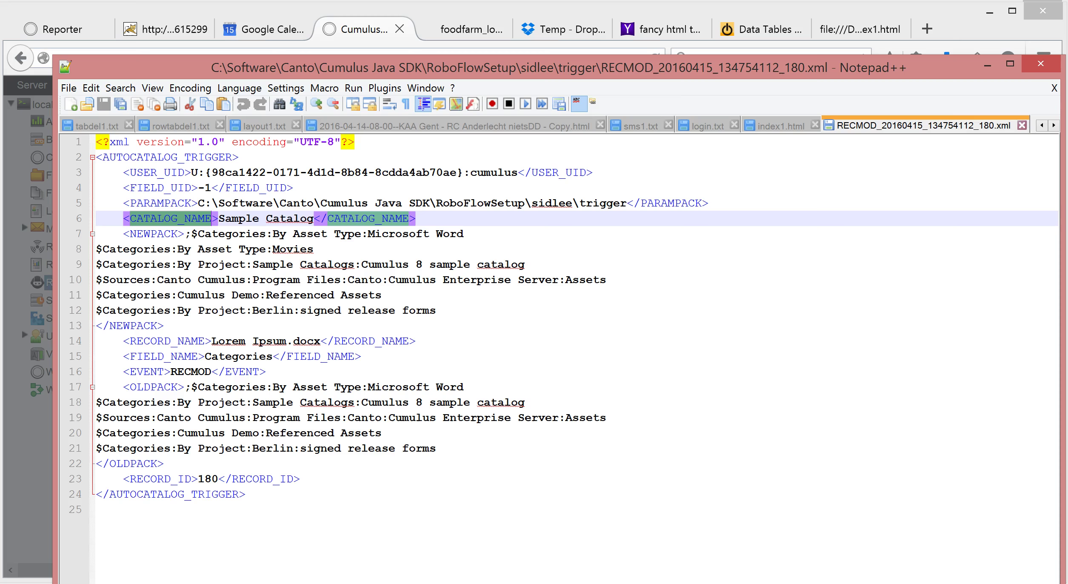
drag(128, 478, 192, 478)
key(ctrl+c)
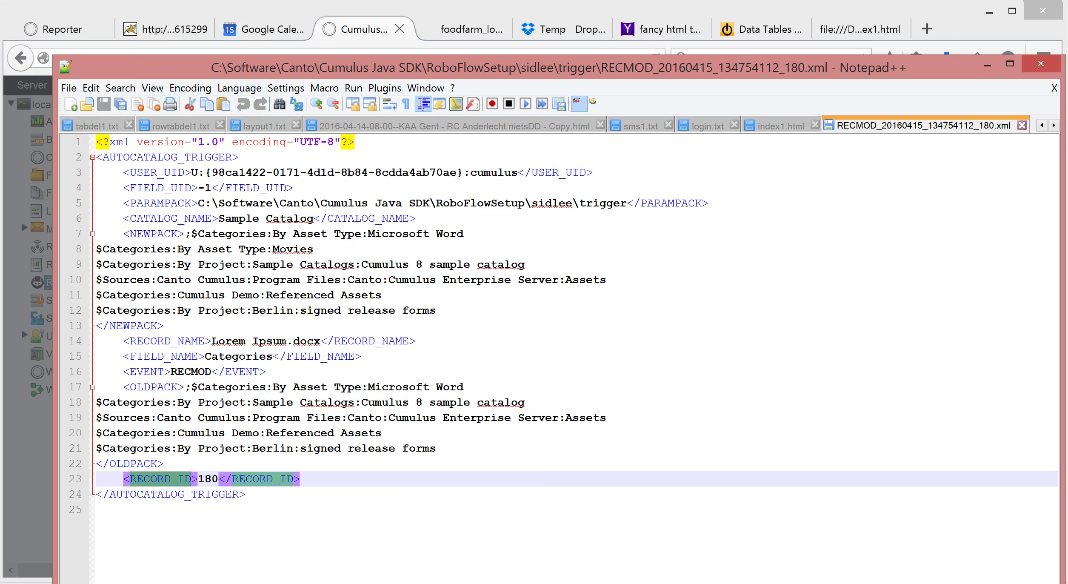
click(102, 548)
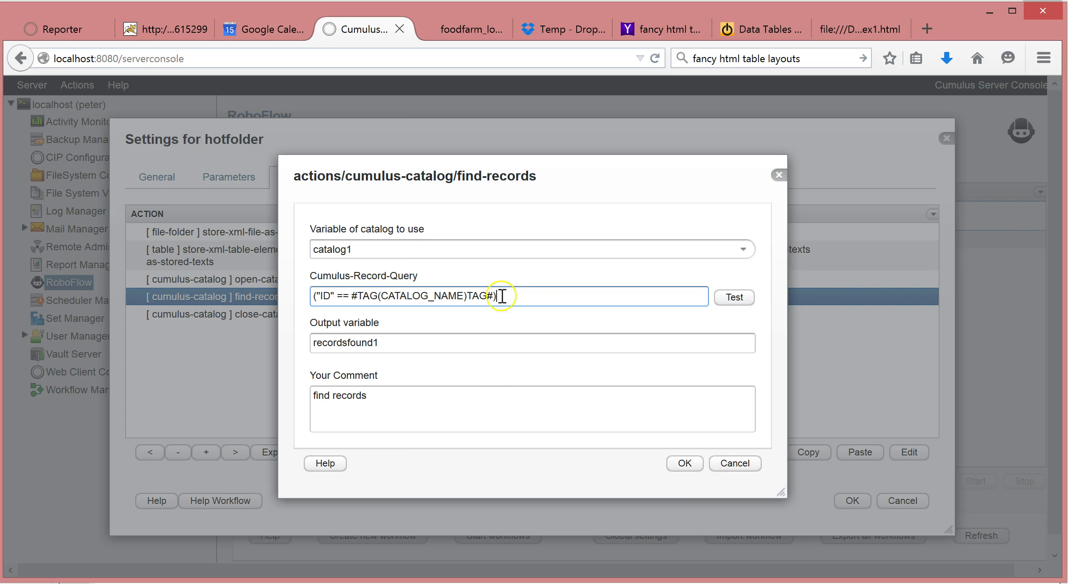
drag(381, 296, 459, 299)
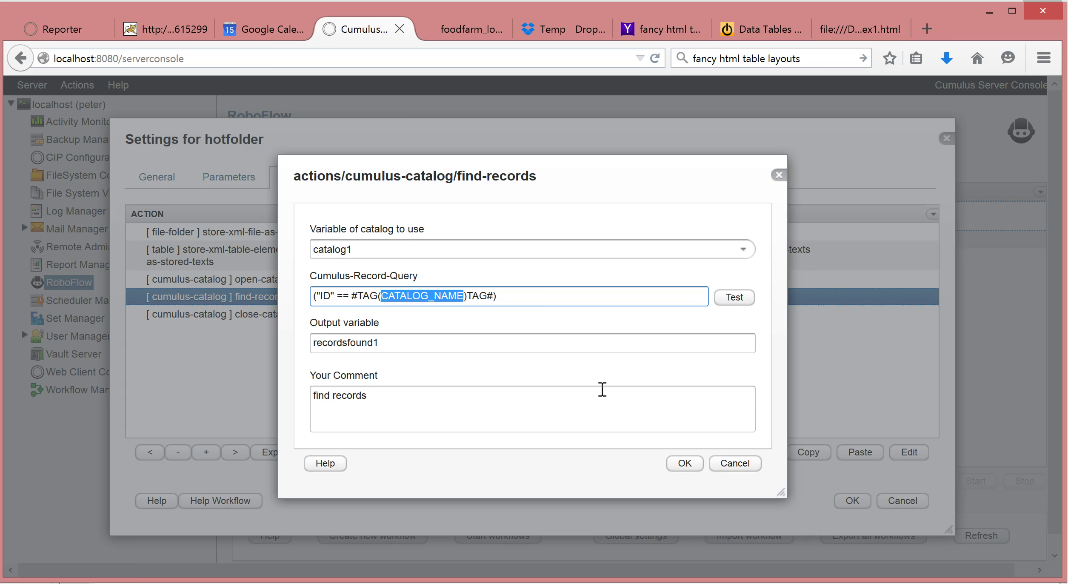
key(ctrl+v)
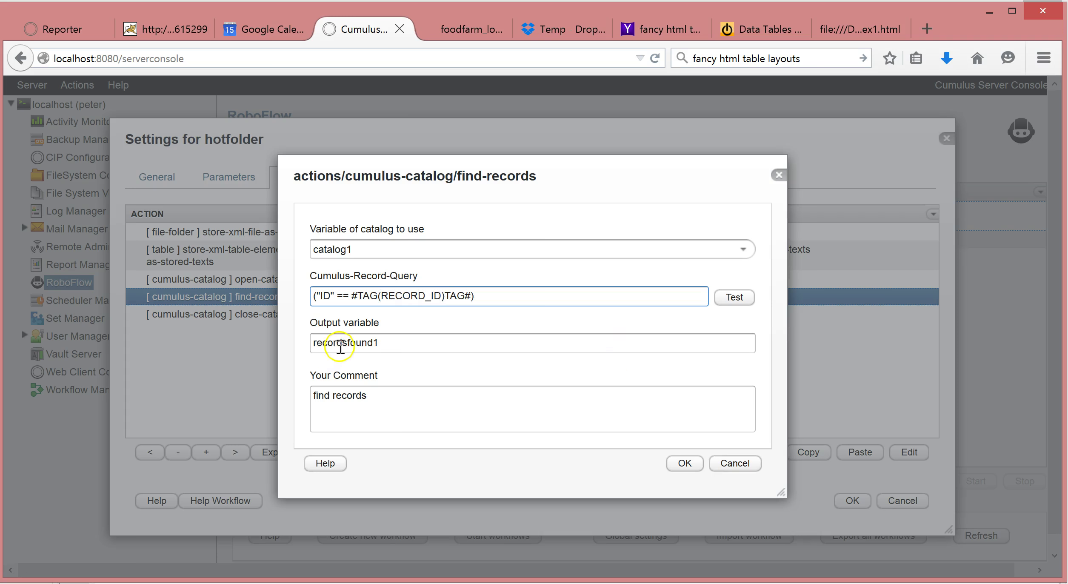
click(685, 463)
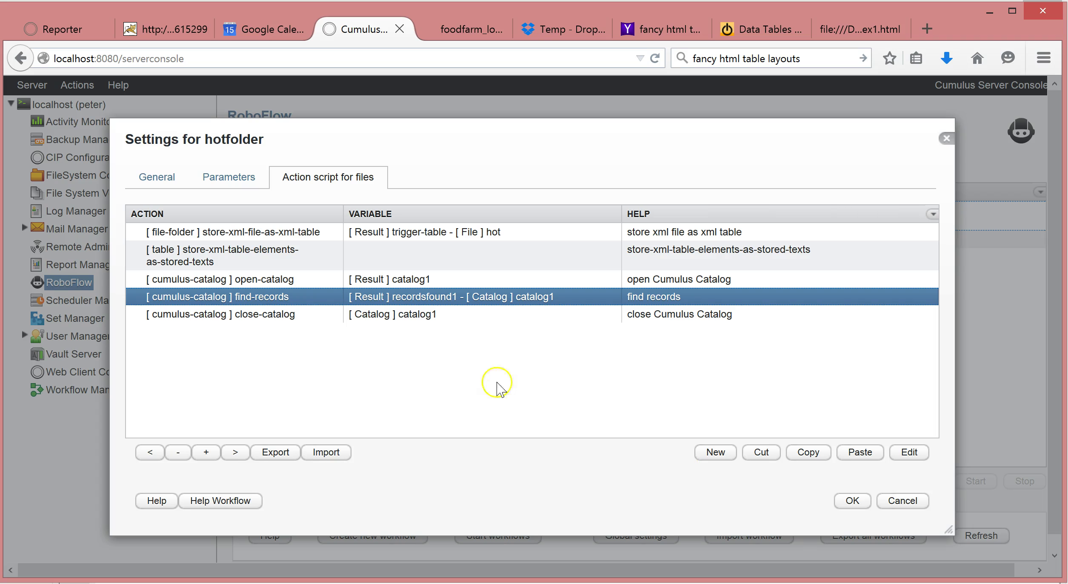
Insert a process-records-in-collection action from the cumulus-catalog category directly after the find-records action.
click(715, 452)
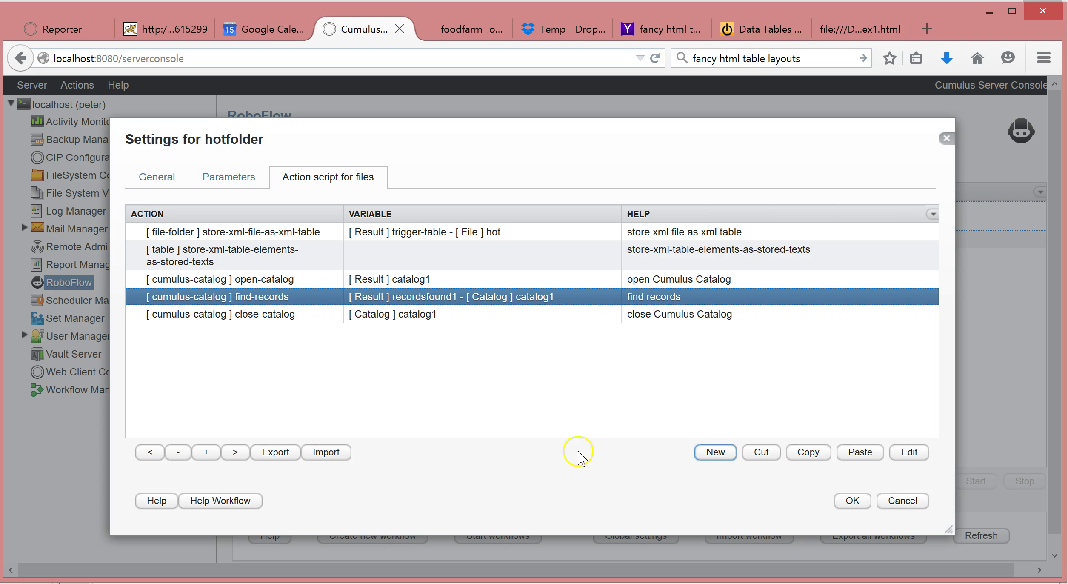
click(761, 272)
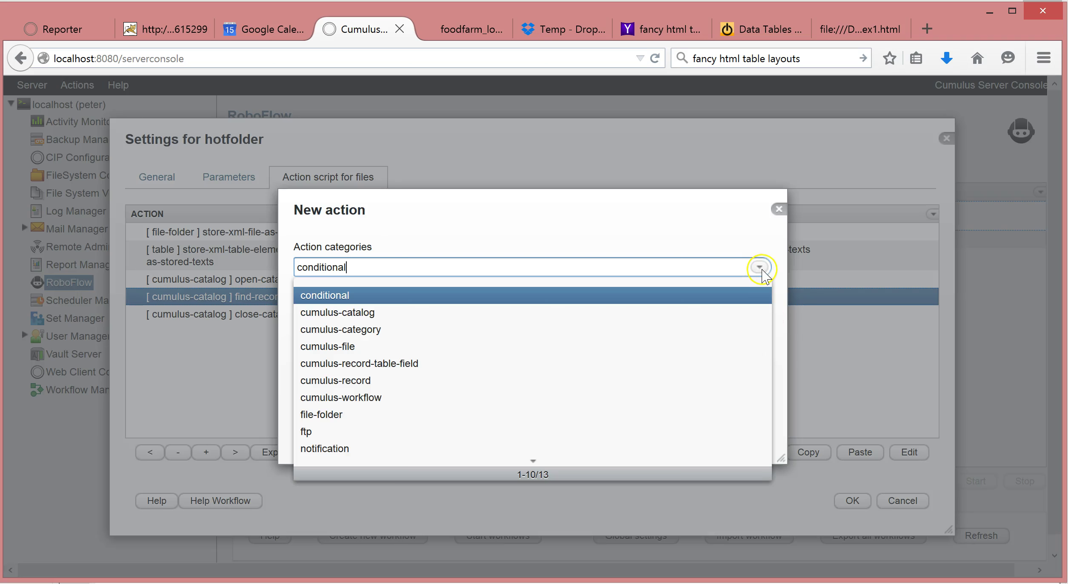
click(359, 311)
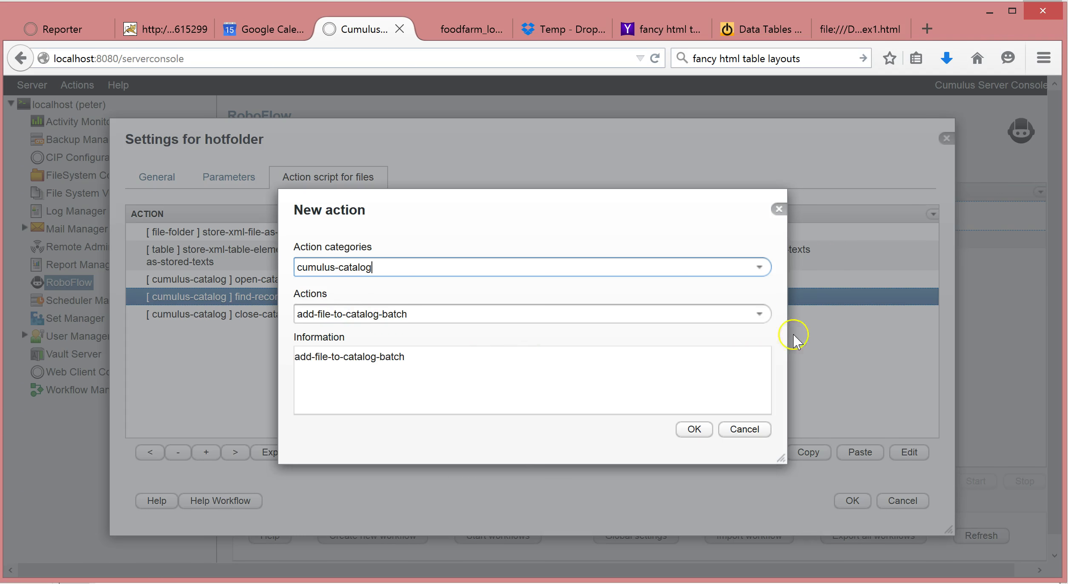
click(759, 314)
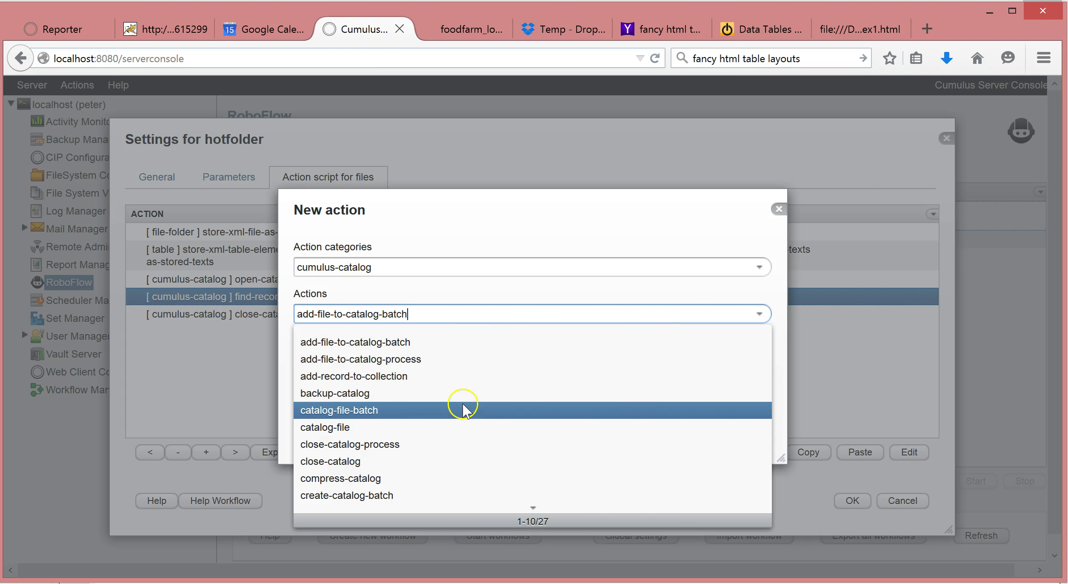
scroll(461, 409, down, 3)
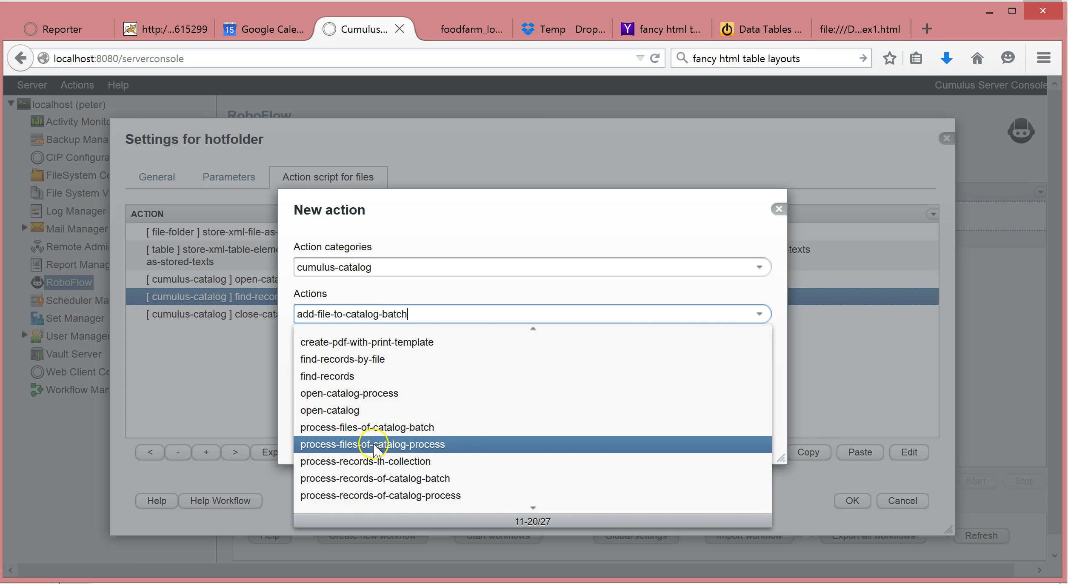
click(400, 461)
click(689, 428)
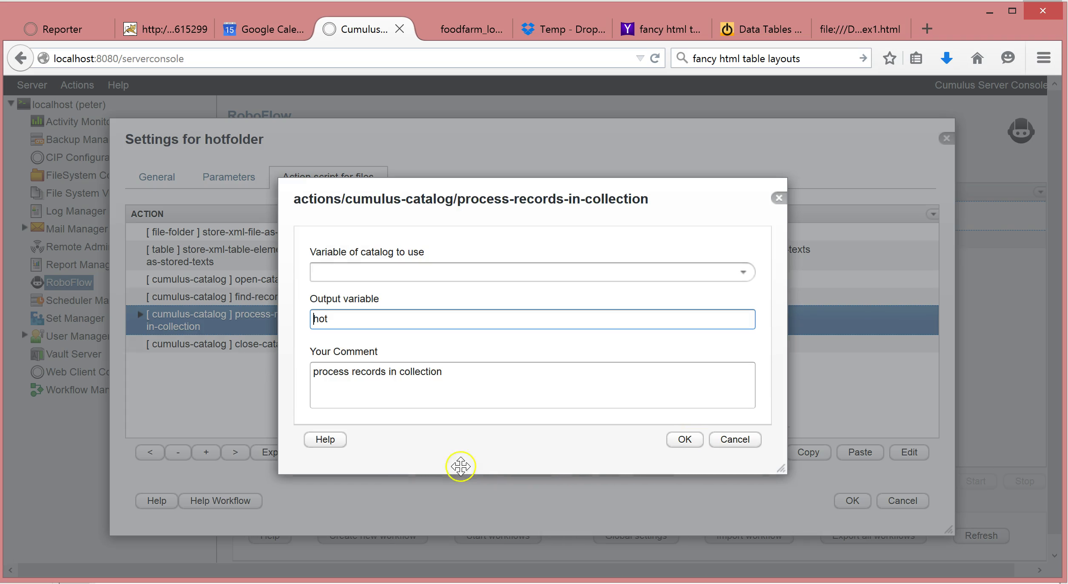
Set the process-records-in-collection action's catalog variable to catalog1, keep hot as output variable, expand the action, and save the hotfolder workflow.
click(742, 271)
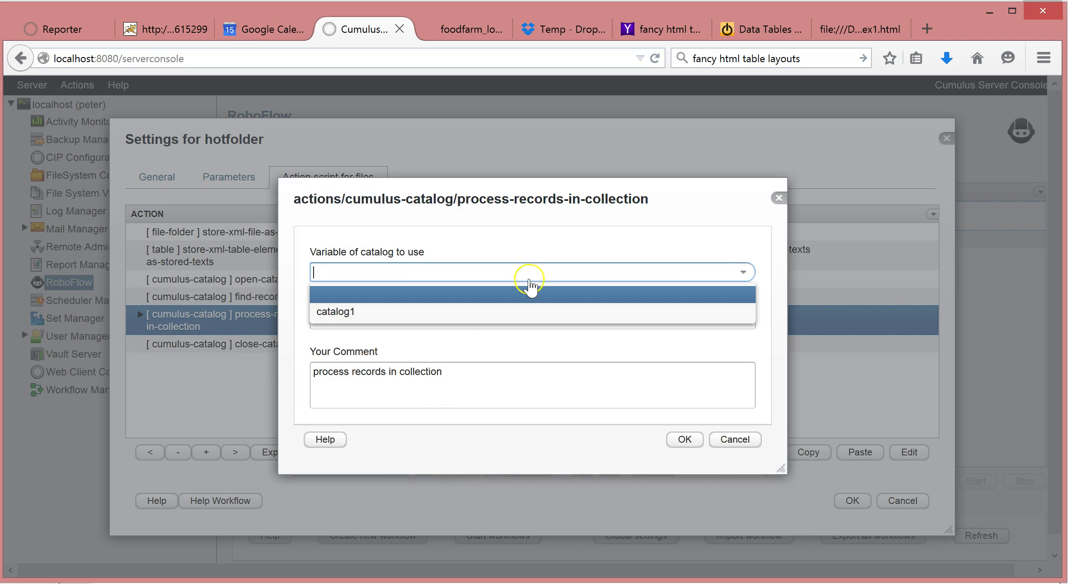
click(357, 311)
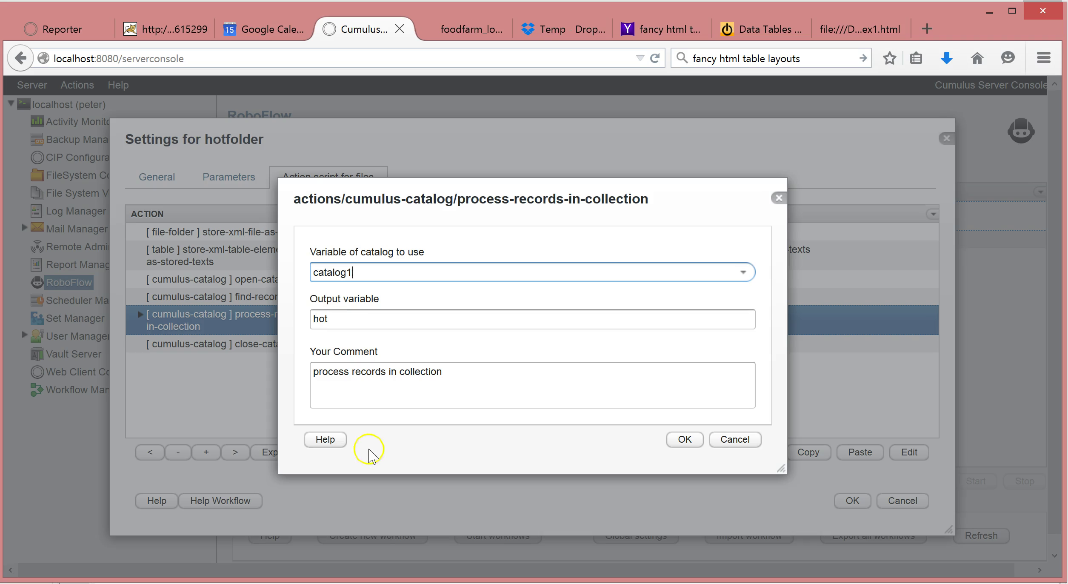
click(683, 442)
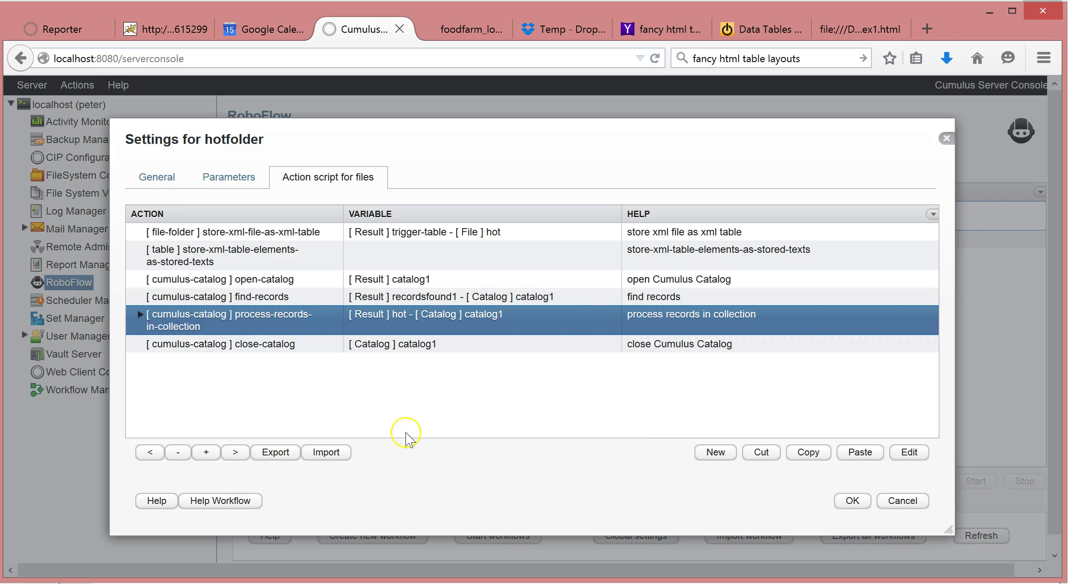
click(140, 314)
click(851, 500)
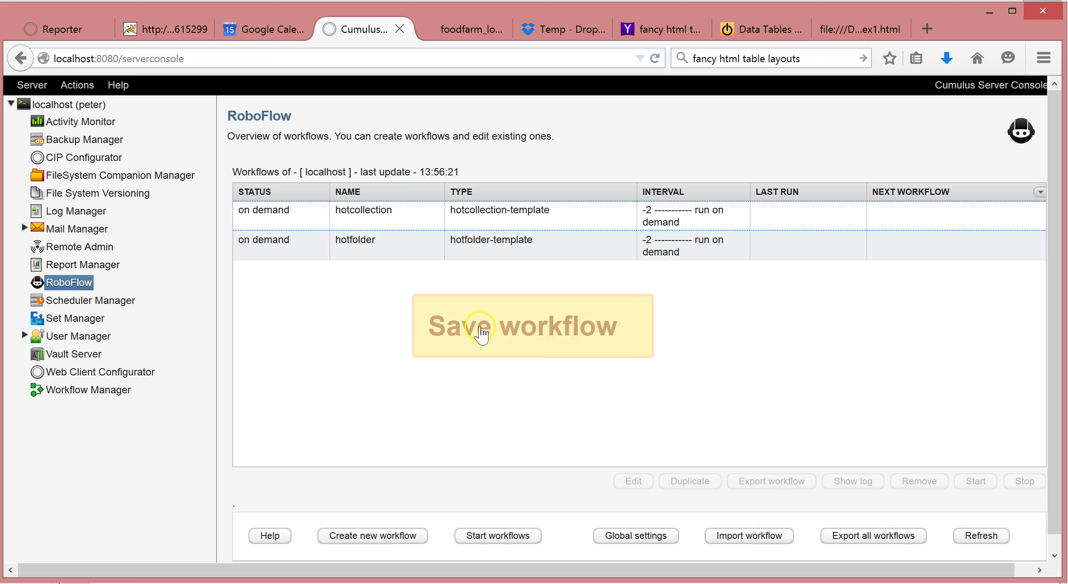
Reopen the hotfolder workflow's settings and display its action script for files with the process-records-in-collection action expanded.
double_click(472, 241)
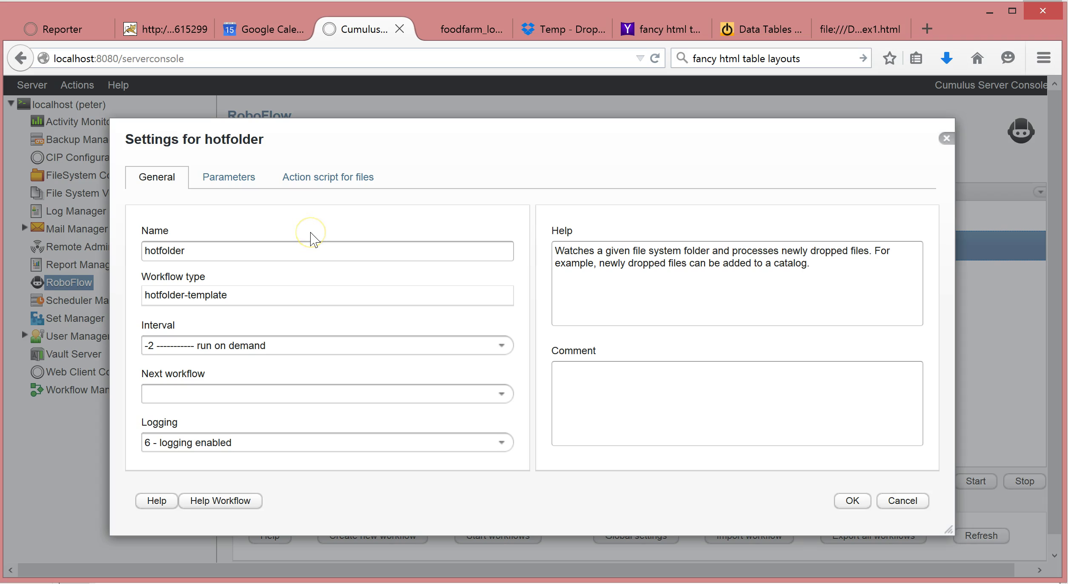
click(946, 138)
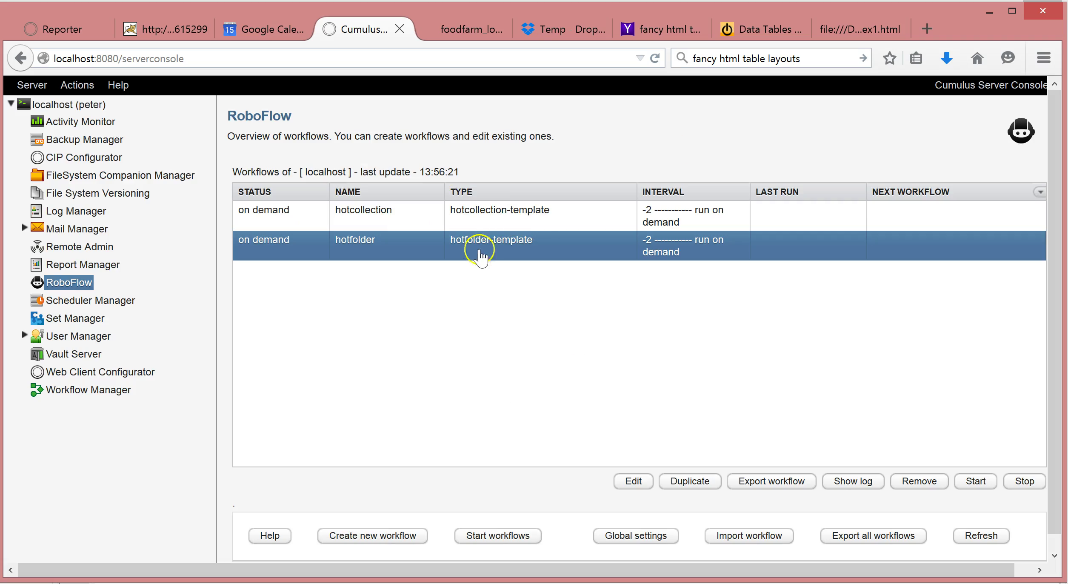
double_click(502, 241)
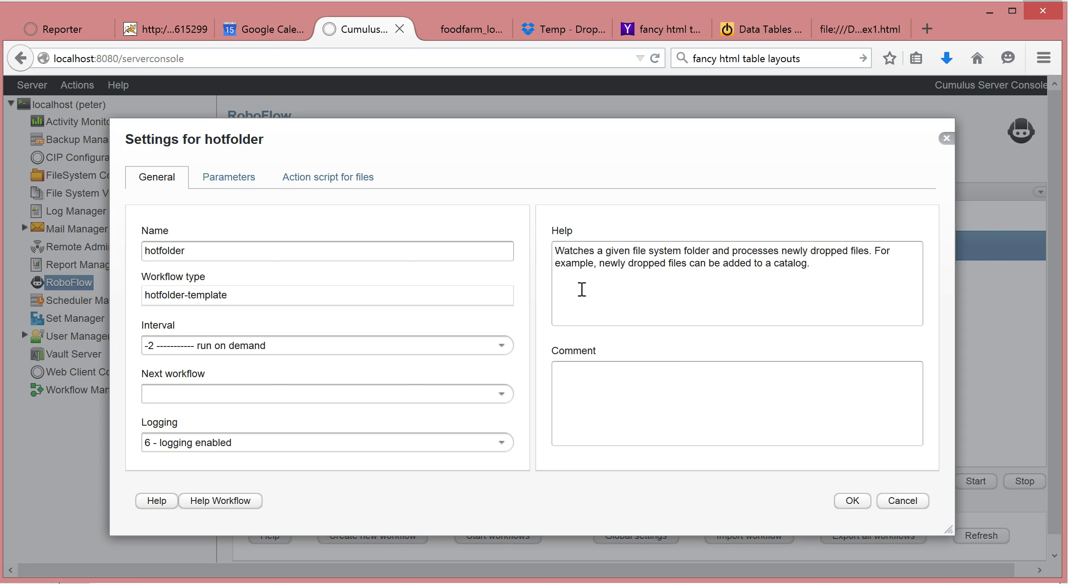
click(293, 179)
click(140, 314)
click(200, 331)
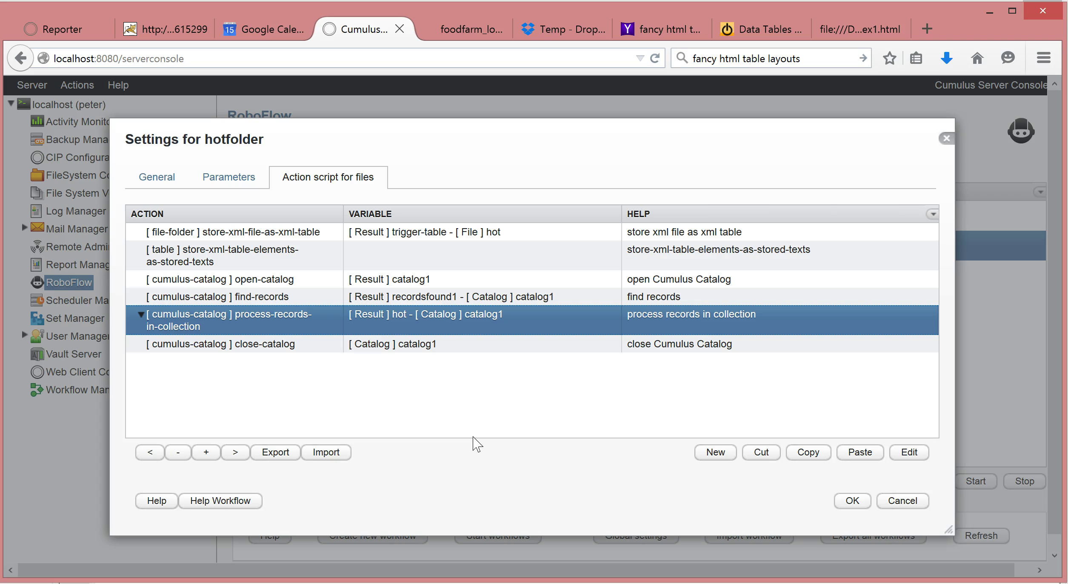
Insert a test-workflow-progress action from the conditional category directly after the store-xml-table-elements-as-stored-texts action.
click(217, 237)
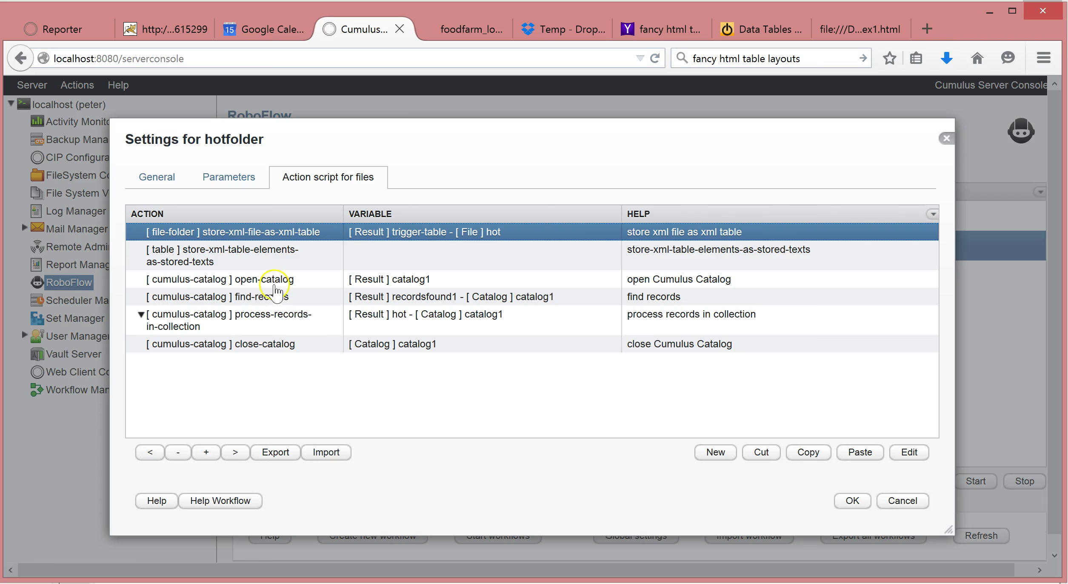
click(255, 255)
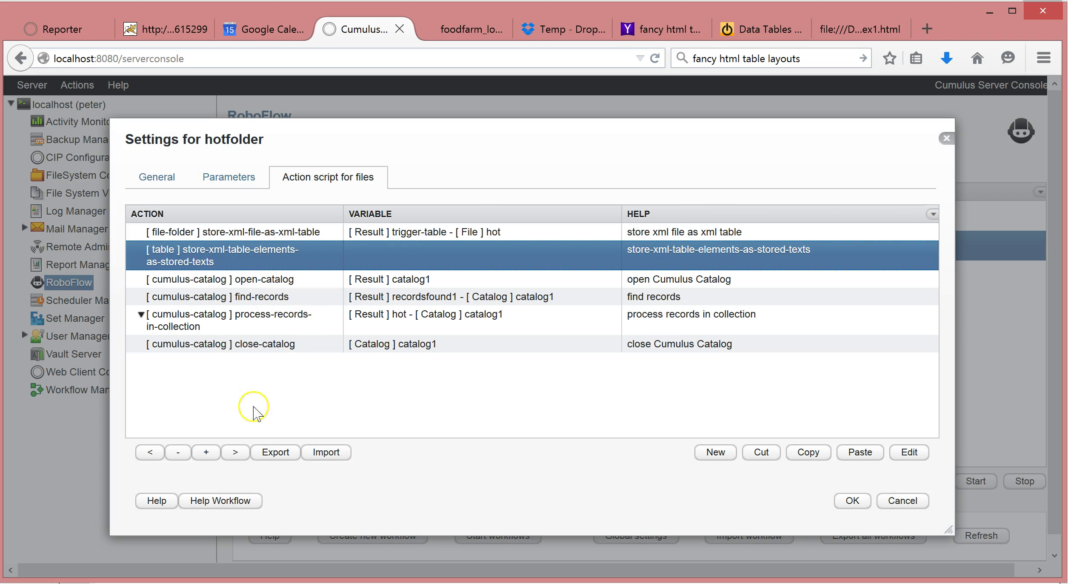
click(700, 453)
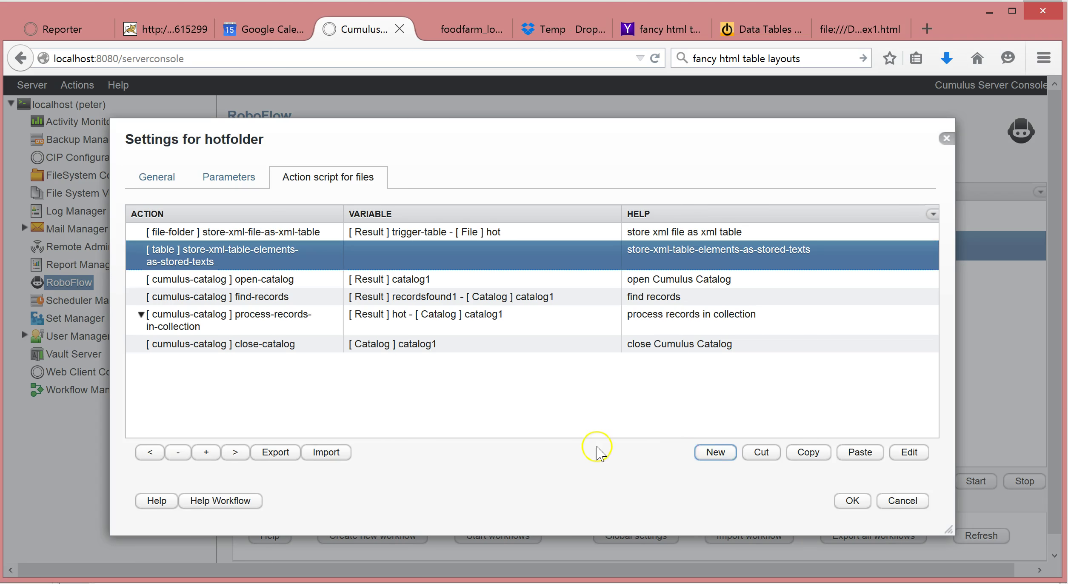
click(759, 267)
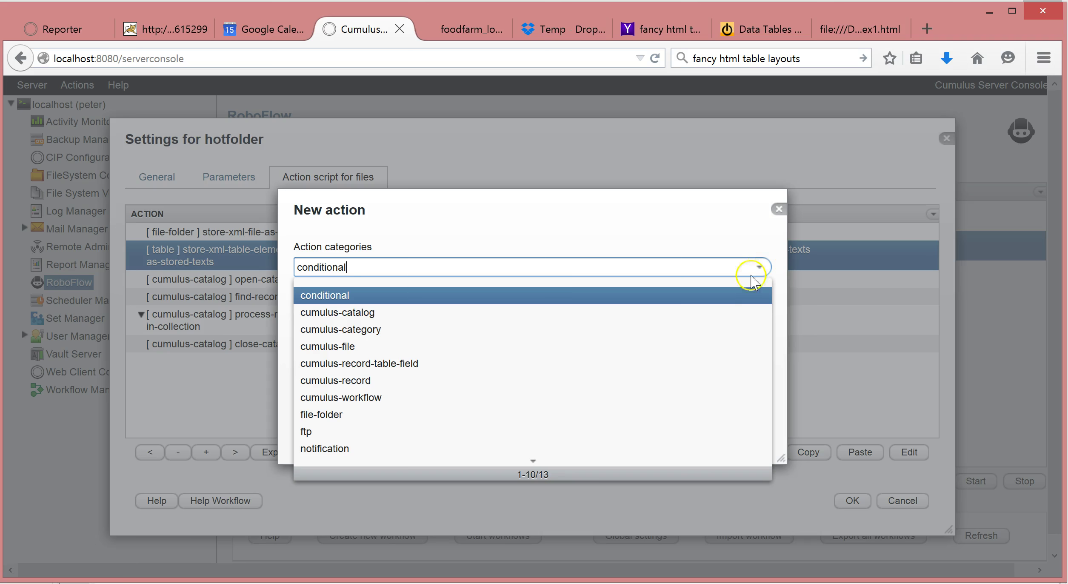
scroll(530, 370, down, 2)
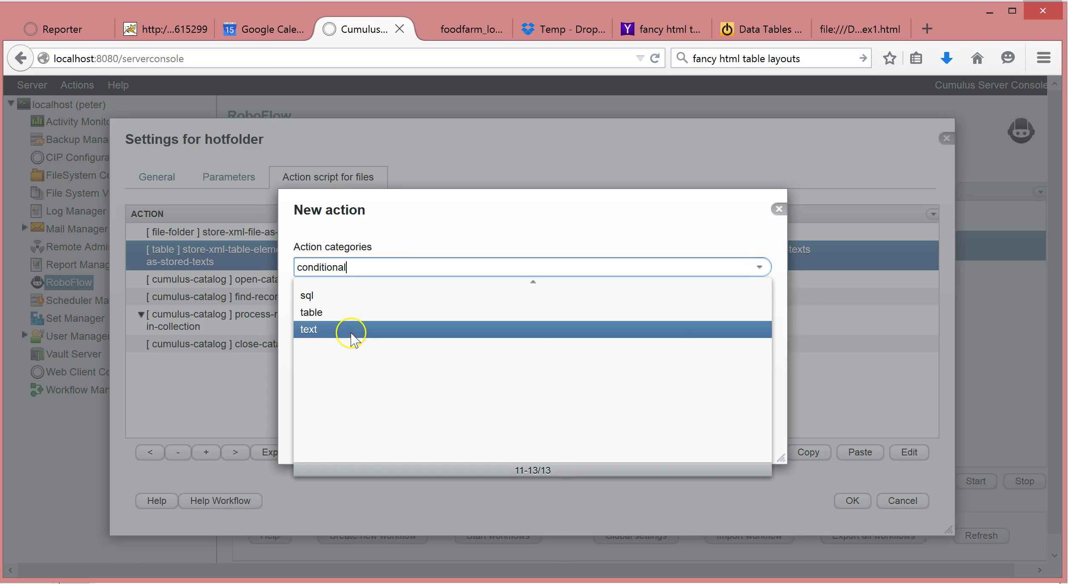
scroll(412, 325, up, 2)
click(461, 306)
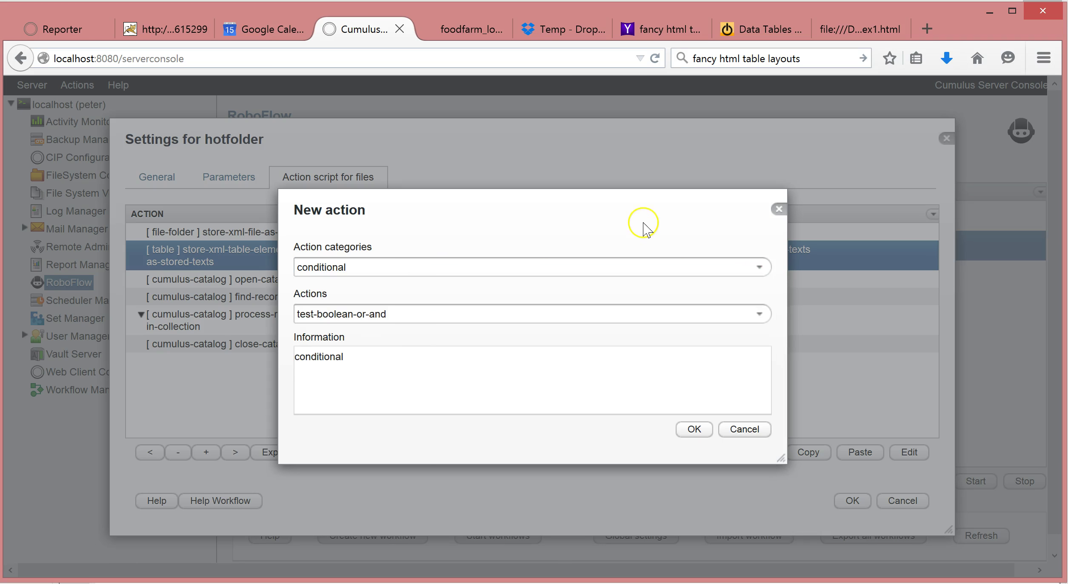
click(758, 314)
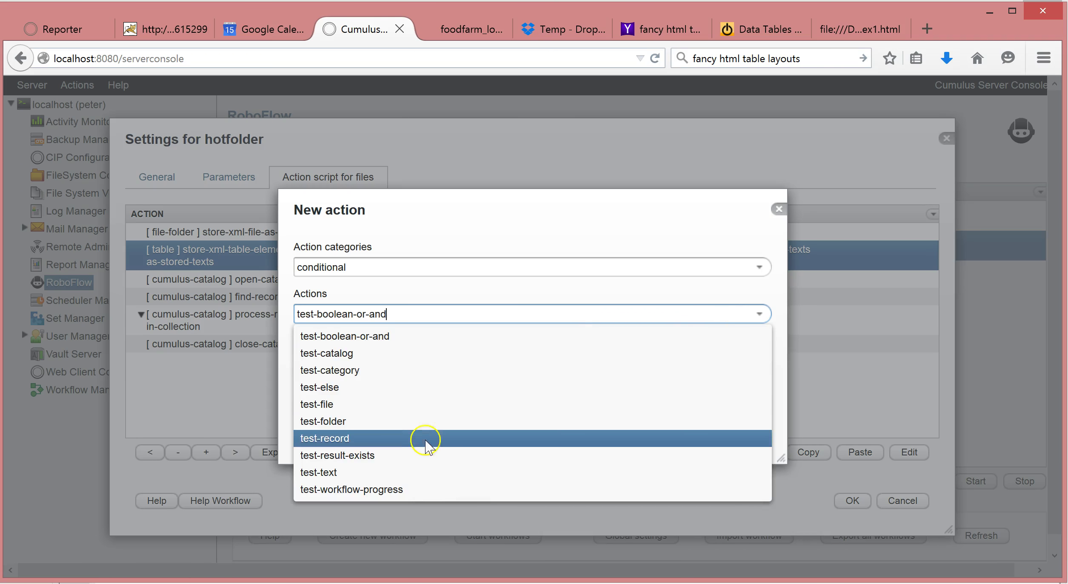
click(417, 489)
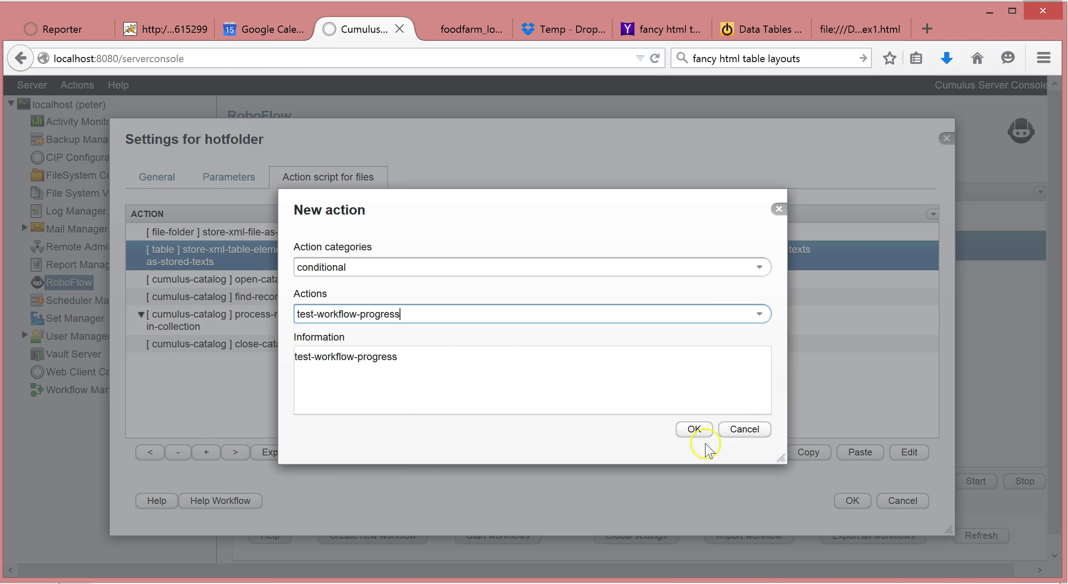
click(694, 429)
Set the new action's workflow progress to First-Item-Of-Loop and its output variable to test-if-first-item-of-loop.
click(743, 273)
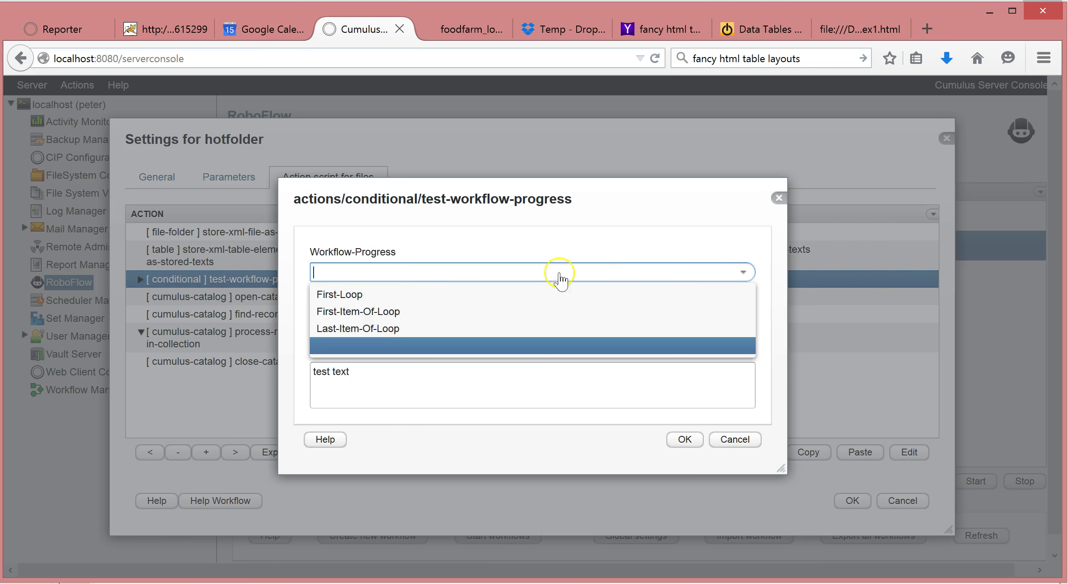
click(369, 310)
drag(365, 323, 255, 330)
text(first-r)
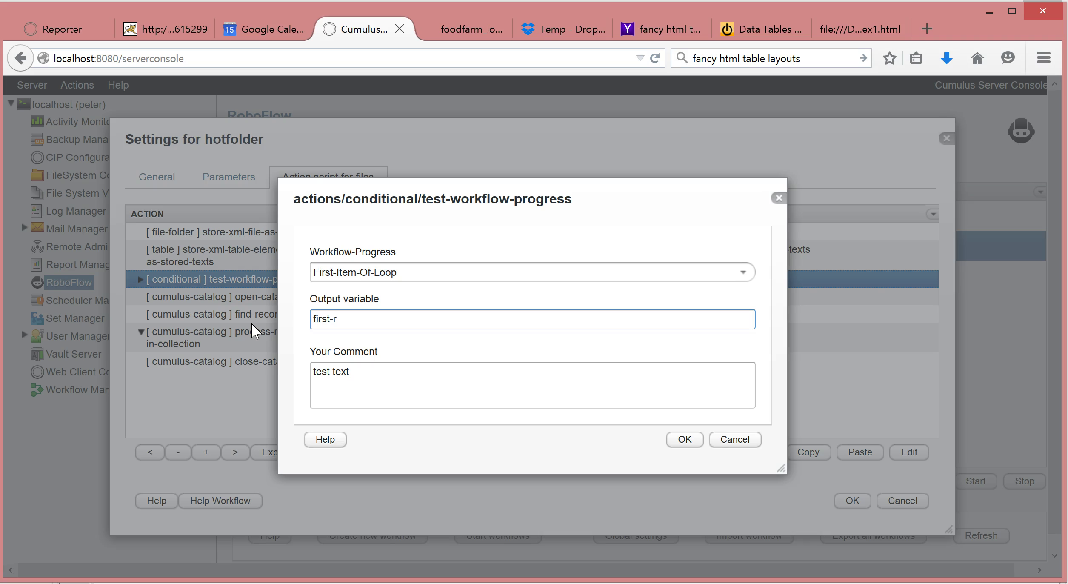
key(BackSpace)
text(ite)
key(ctrl+Left)
key(ctrl+Left)
text(test-if-first-item-of-loop)
Copy the output variable name test-if-first-item-of-loop into the action's comment and accept the settings.
key(ctrl+a)
key(ctrl+c)
click(248, 332)
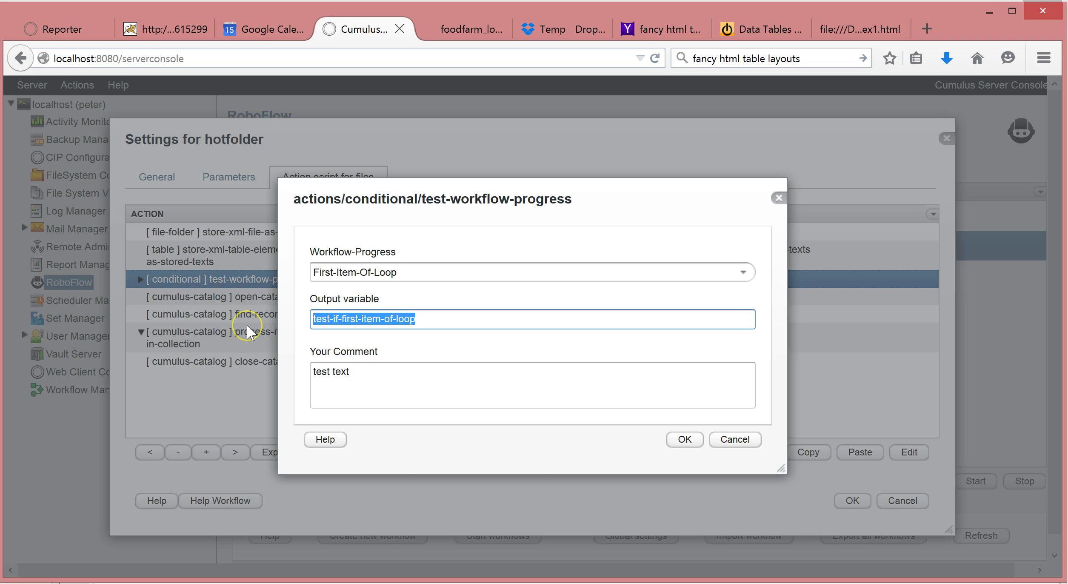
drag(361, 374, 280, 357)
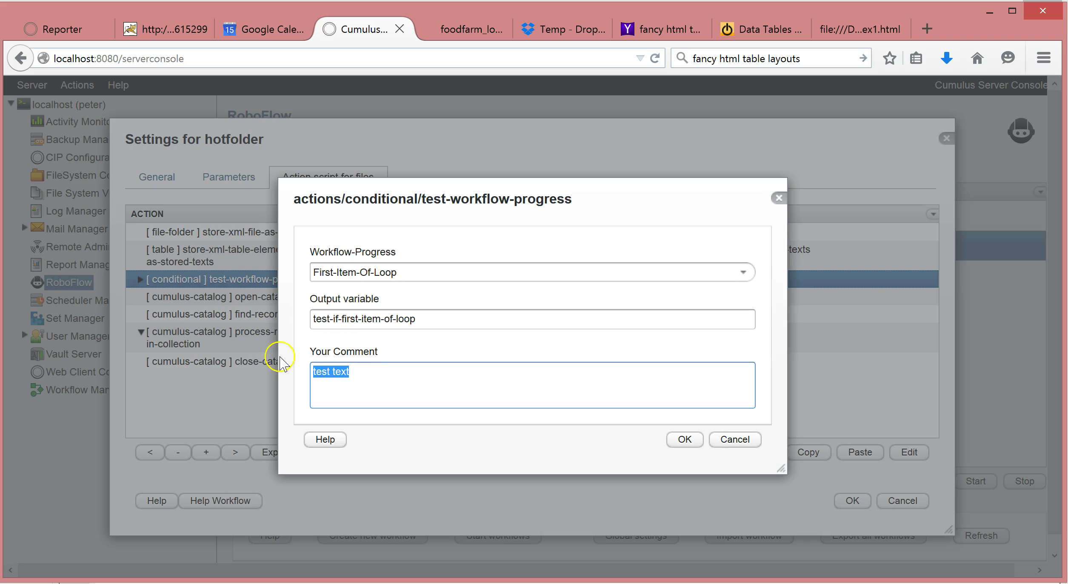
key(ctrl+v)
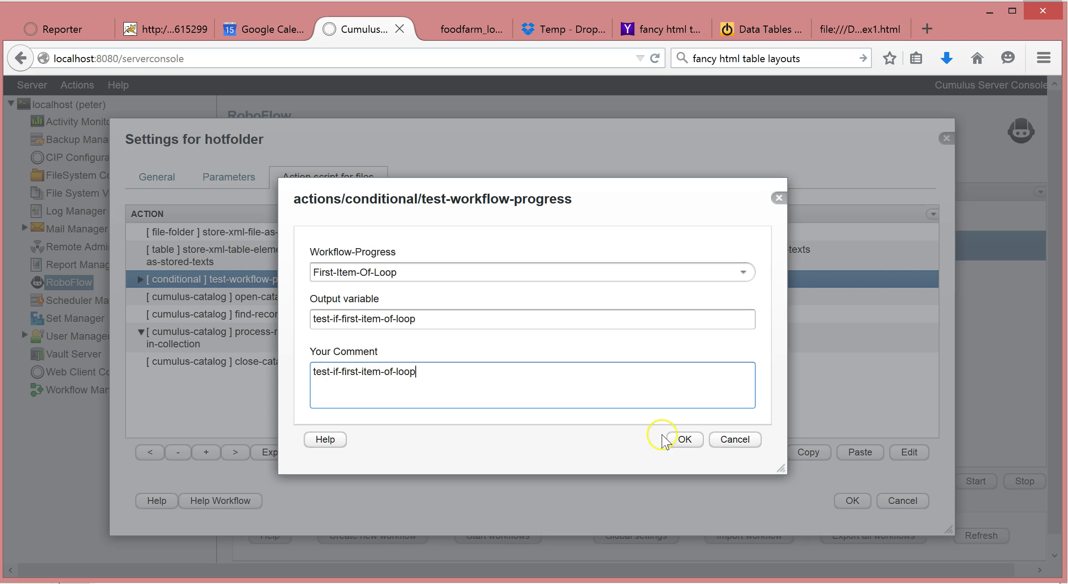
click(674, 440)
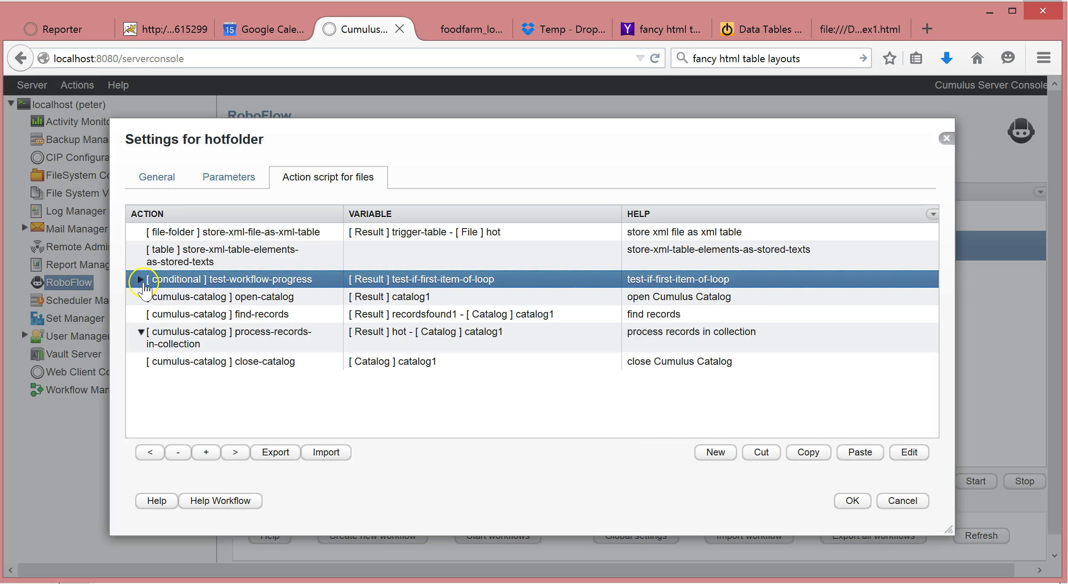
Insert a test-workflow-progress action from the conditional category inside the process-records-in-collection action.
click(153, 345)
click(715, 452)
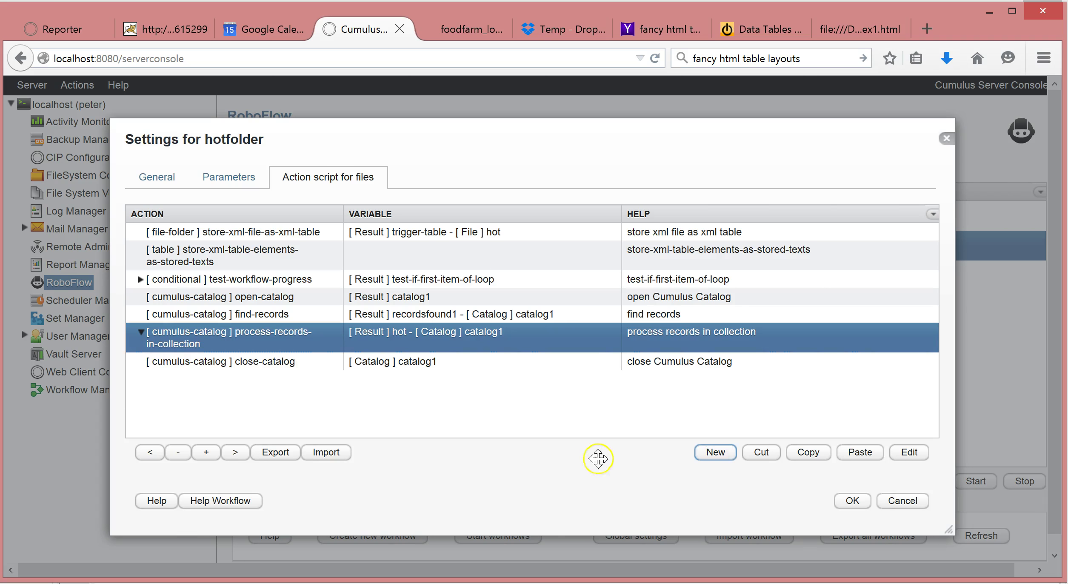
click(757, 268)
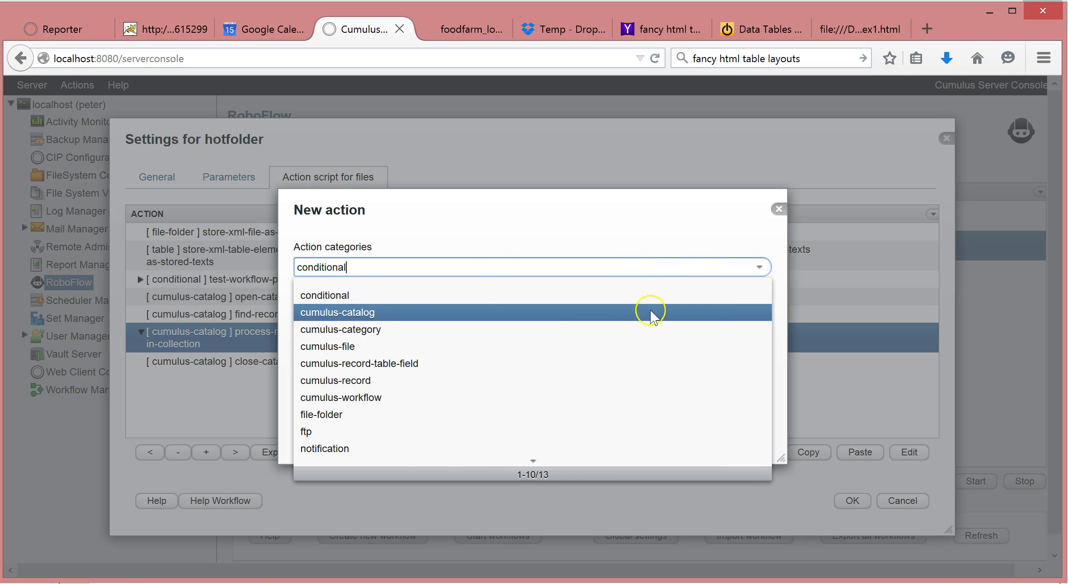
click(589, 294)
click(759, 315)
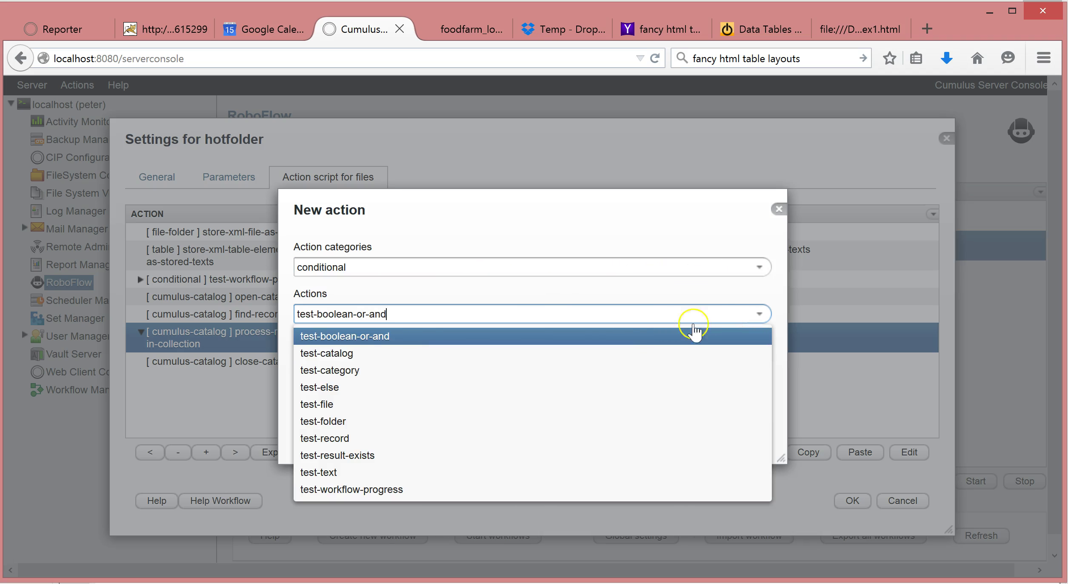
click(388, 489)
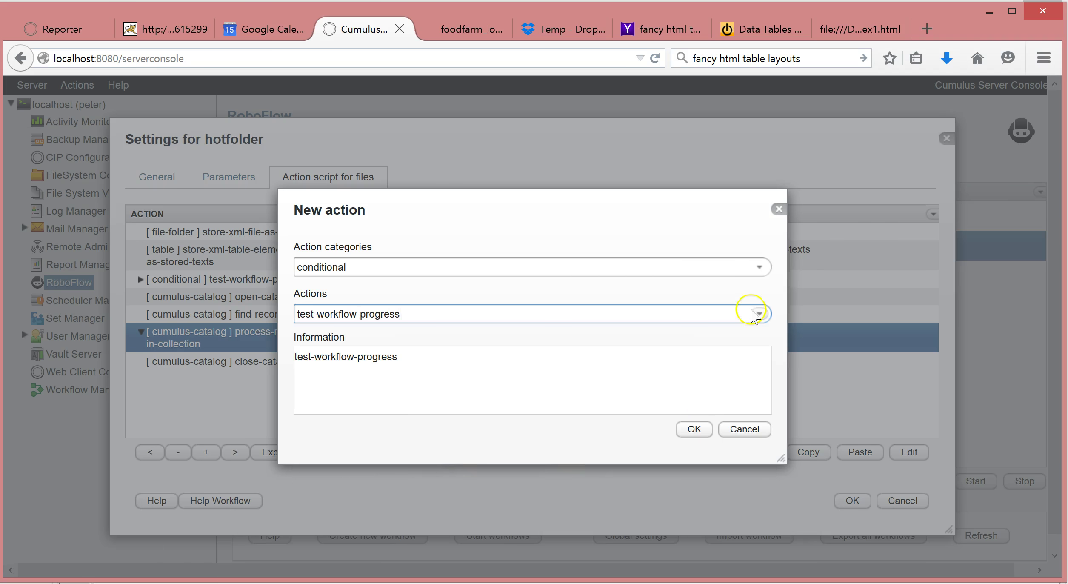
click(693, 428)
Set the nested test's workflow progress to Last-Item-Of-Loop and its output variable to test-if-last-item-of-loop.
click(743, 271)
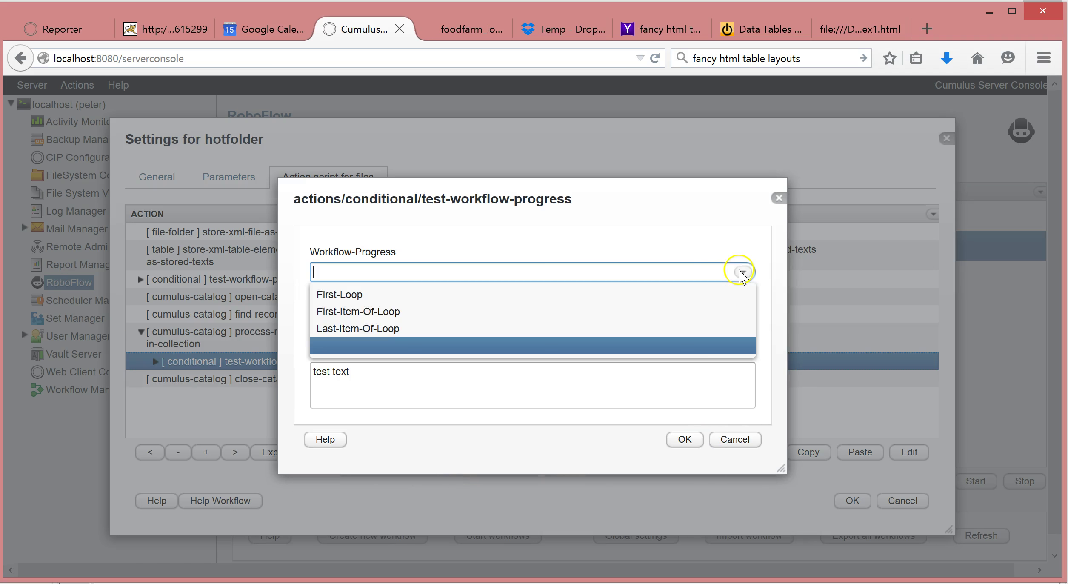
click(414, 336)
drag(357, 318, 214, 309)
key(ctrl+v)
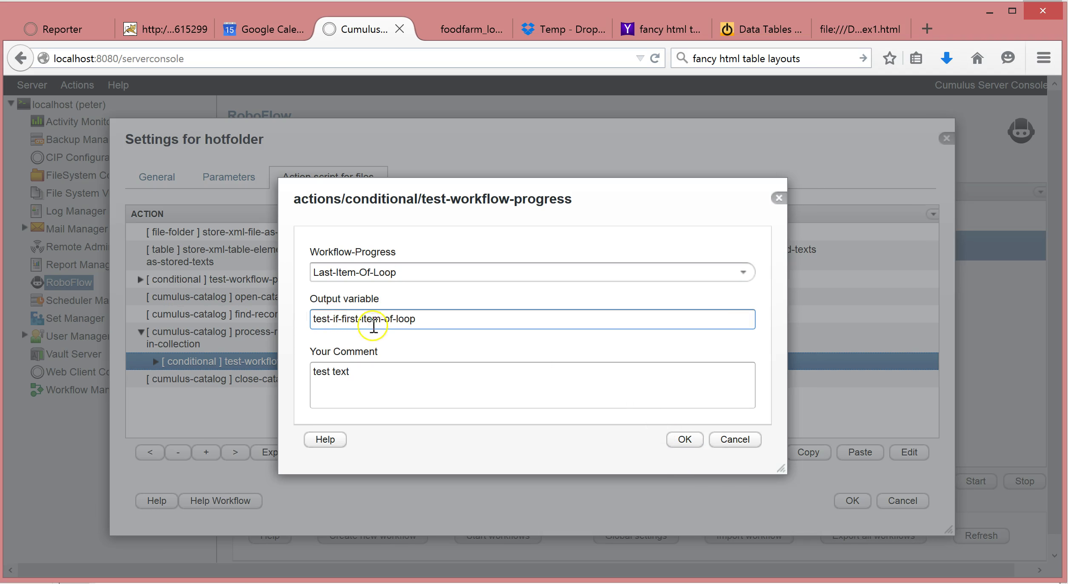
double_click(349, 318)
text(lst)
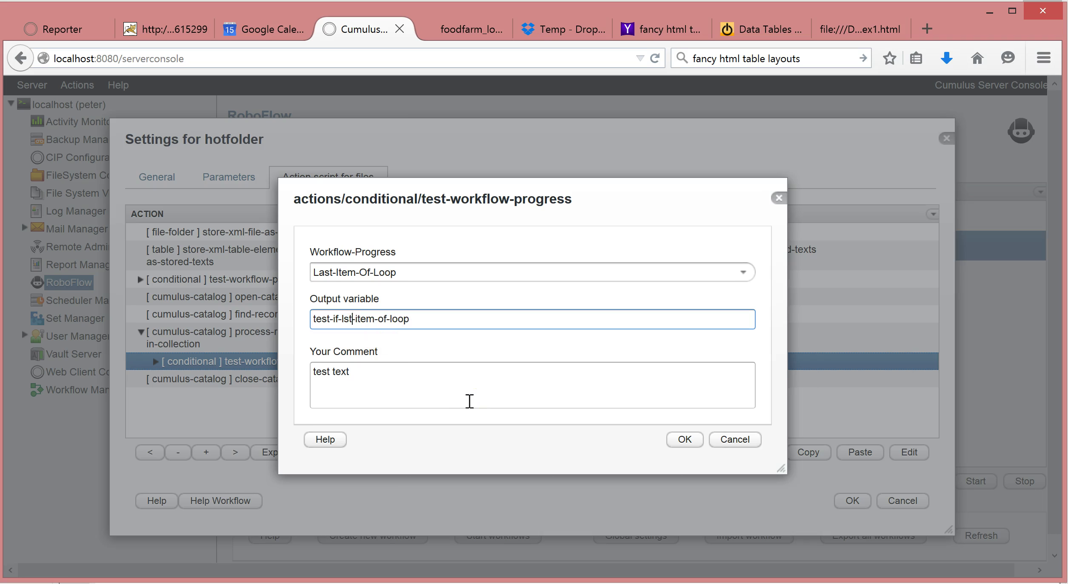
key(Left)
key(Left)
text(a)
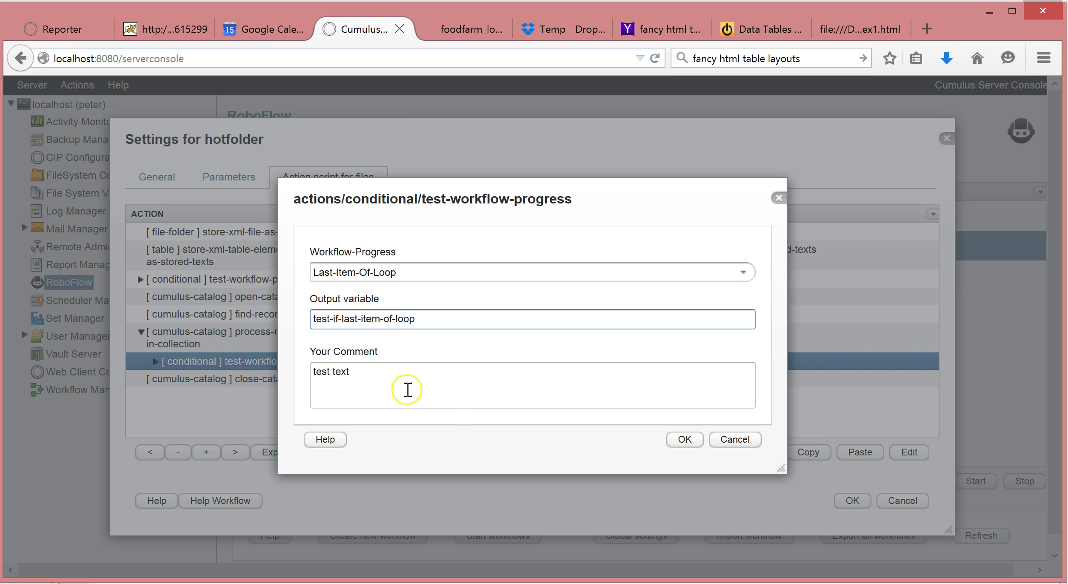
Replace the nested test's comment with test-if-last-item-of-loop and accept the action settings.
key(Tab)
key(ctrl+v)
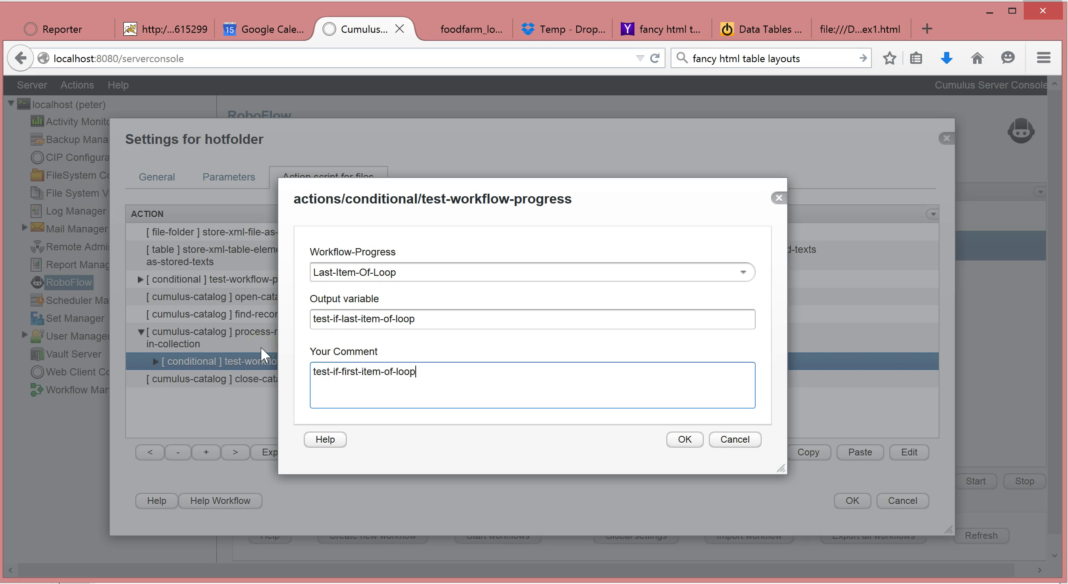
key(Left)
key(Left)
key(Left)
key(Left)
key(Left)
key(Left)
key(Left)
key(Left)
key(Left)
key(shift+Left)
key(shift+Left)
key(shift+Left)
key(shift+Left)
text(last)
key(Left)
key(Left)
key(Left)
key(BackSpace)
key(End)
click(684, 439)
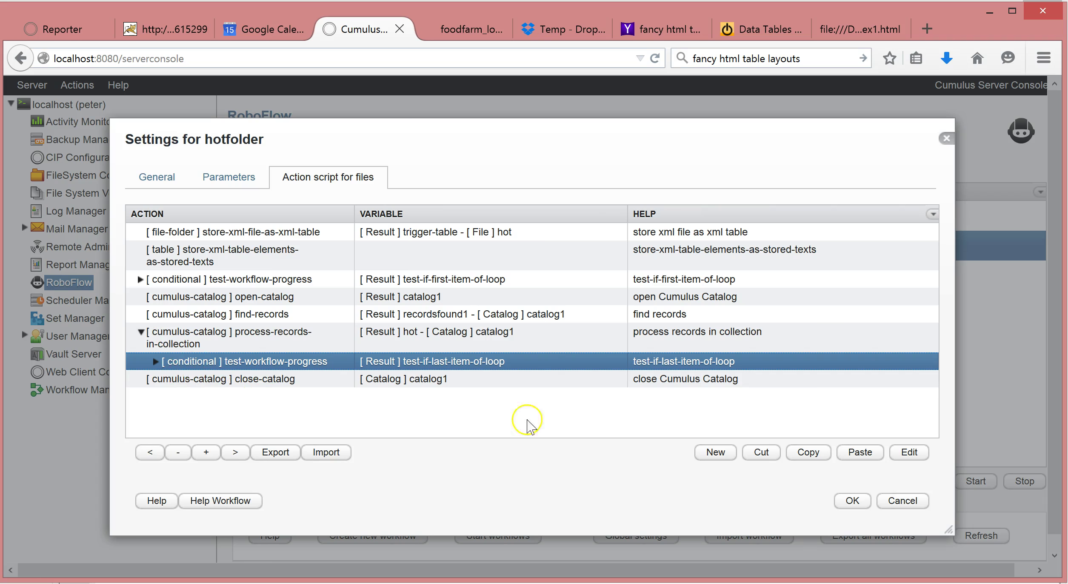
Move the test-if-last-item-of-loop action out of process-records-in-collection to directly after it, collapsing the record-processing action.
click(770, 455)
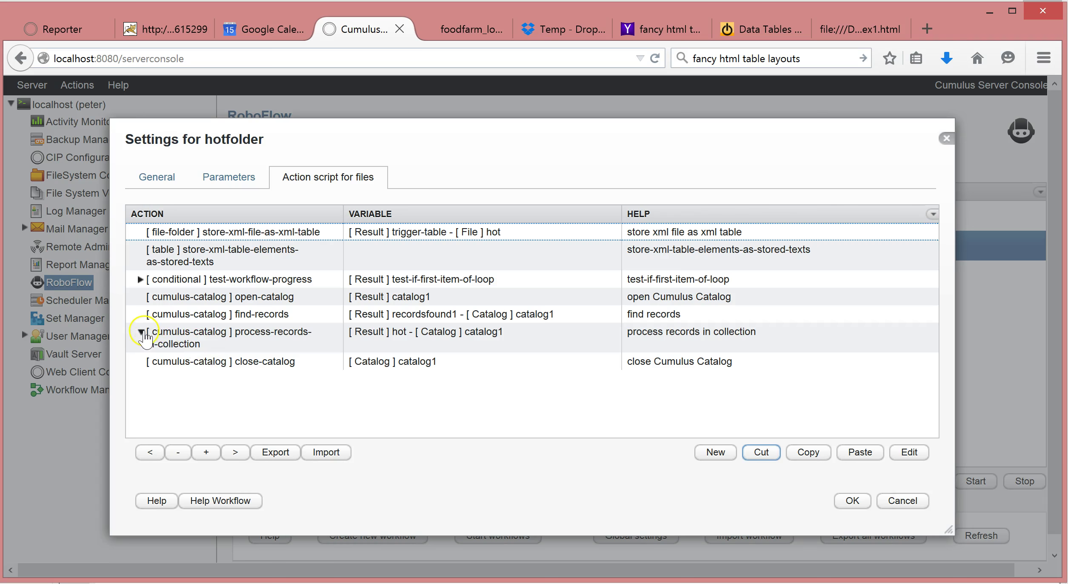
click(252, 340)
click(859, 452)
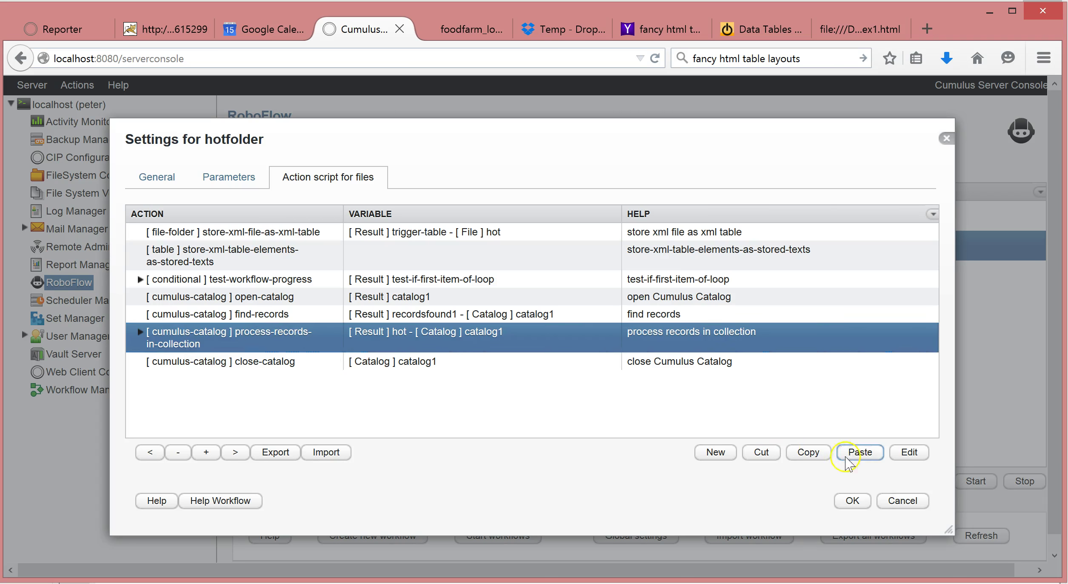
Expand the test-if-last-item-of-loop action and move the close-catalog action inside it.
click(140, 361)
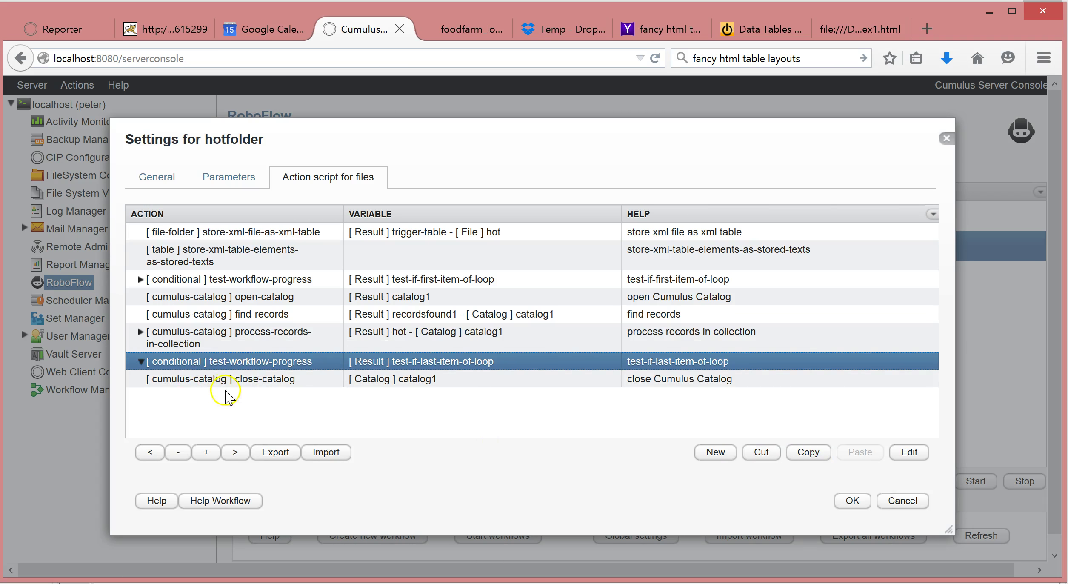
click(252, 385)
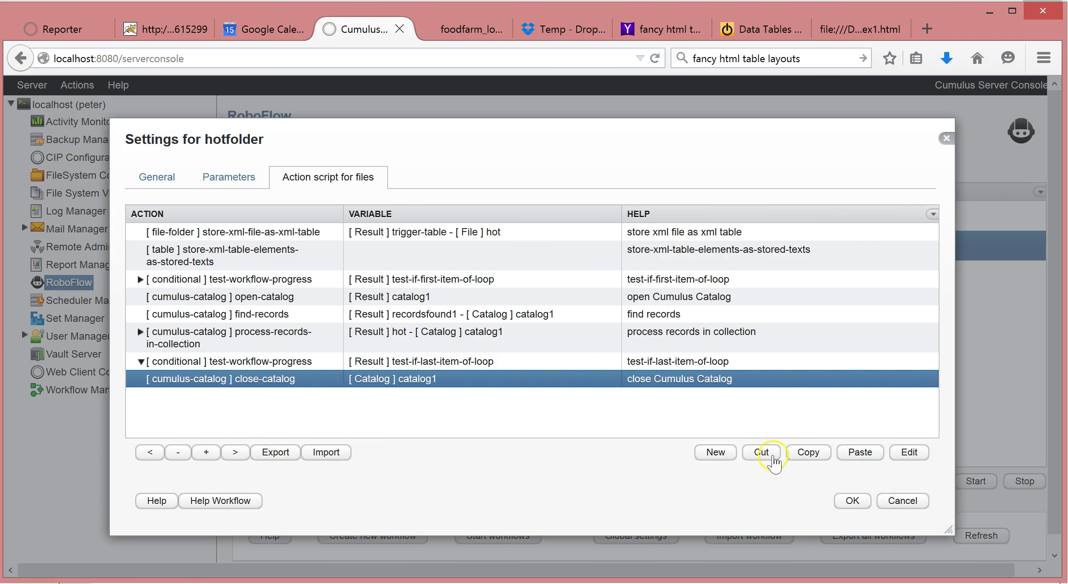
click(763, 454)
click(230, 369)
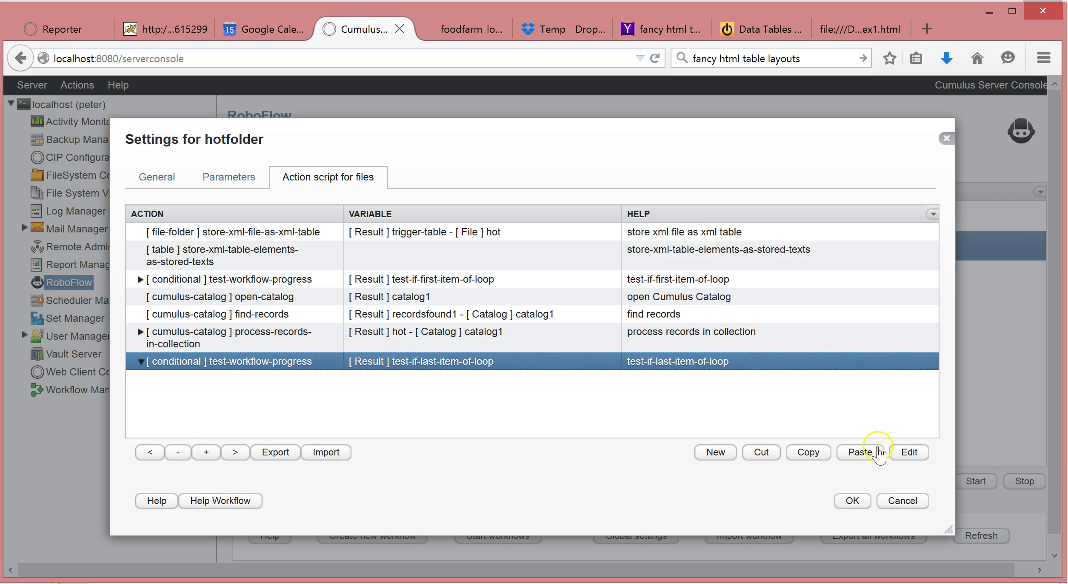
click(859, 451)
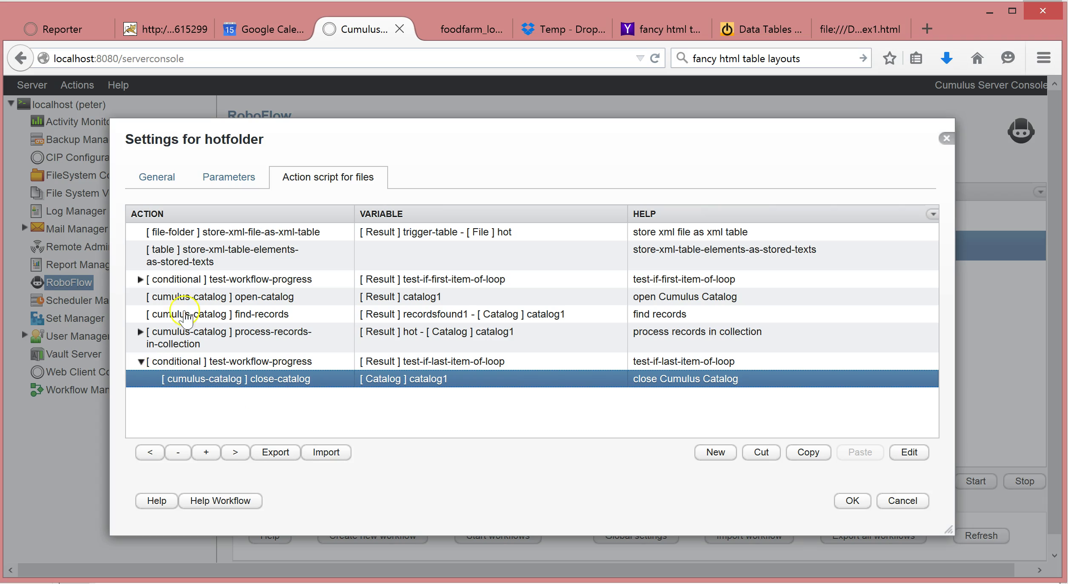
Cut the test-if-first-item-of-loop workflow-progress test out of the hotfolder's action script.
click(140, 280)
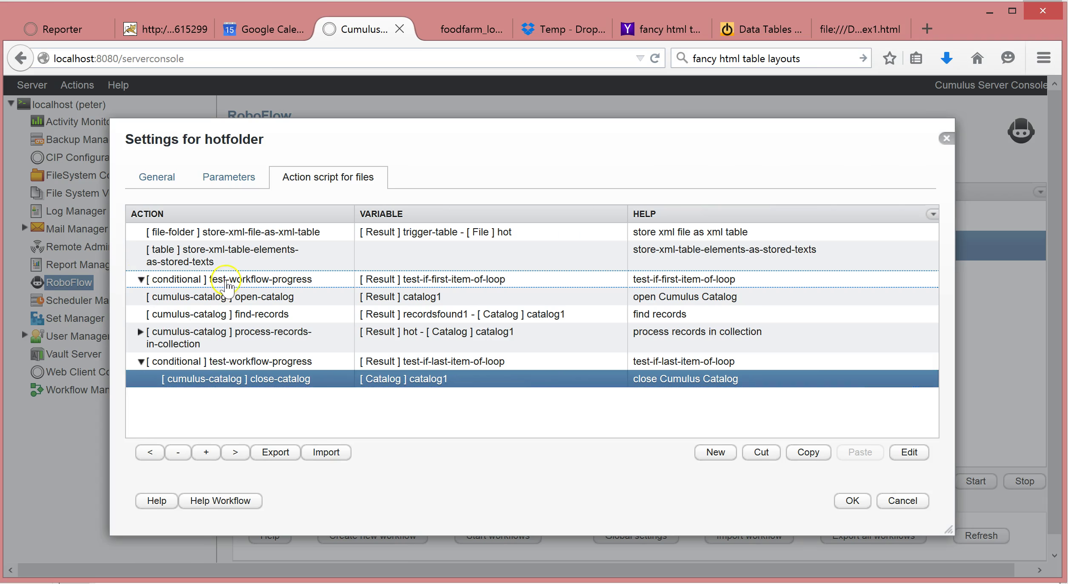
click(245, 281)
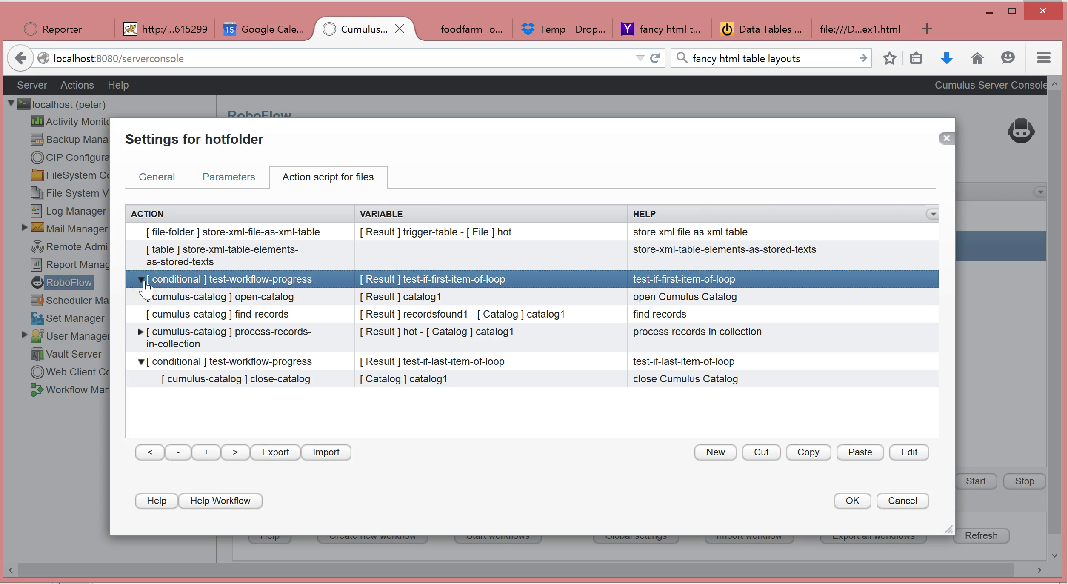
click(142, 280)
click(761, 452)
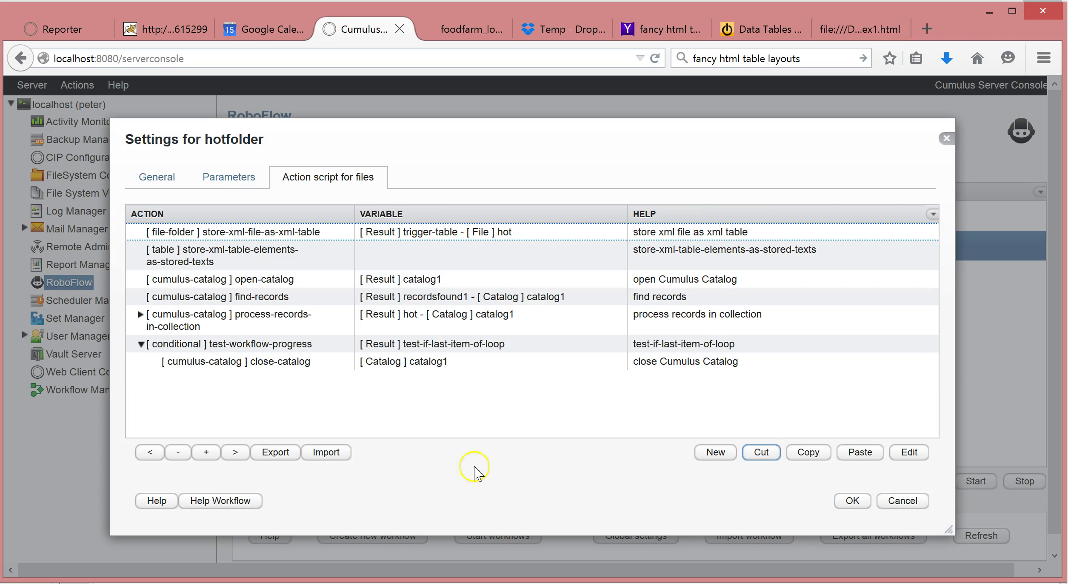
Add a conditional test-text action directly after the store-xml-table-elements-as-stored-texts action.
click(177, 267)
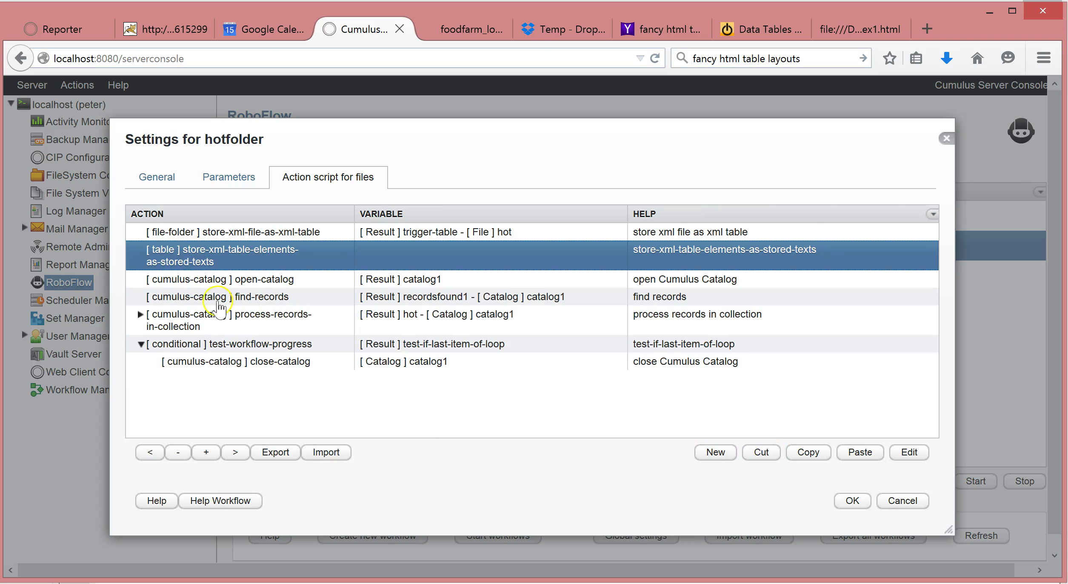
click(717, 452)
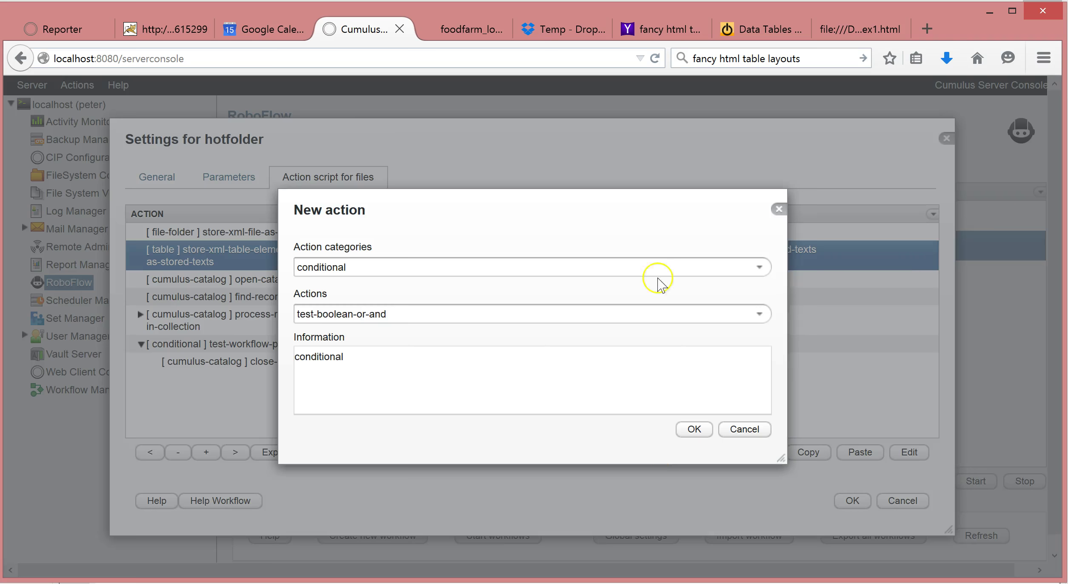
click(758, 268)
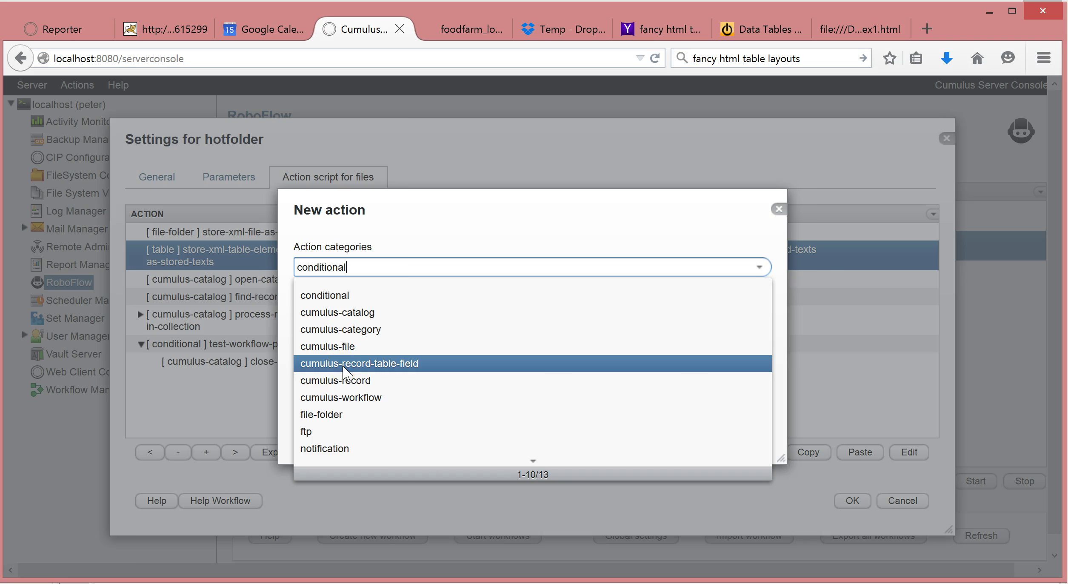
click(336, 296)
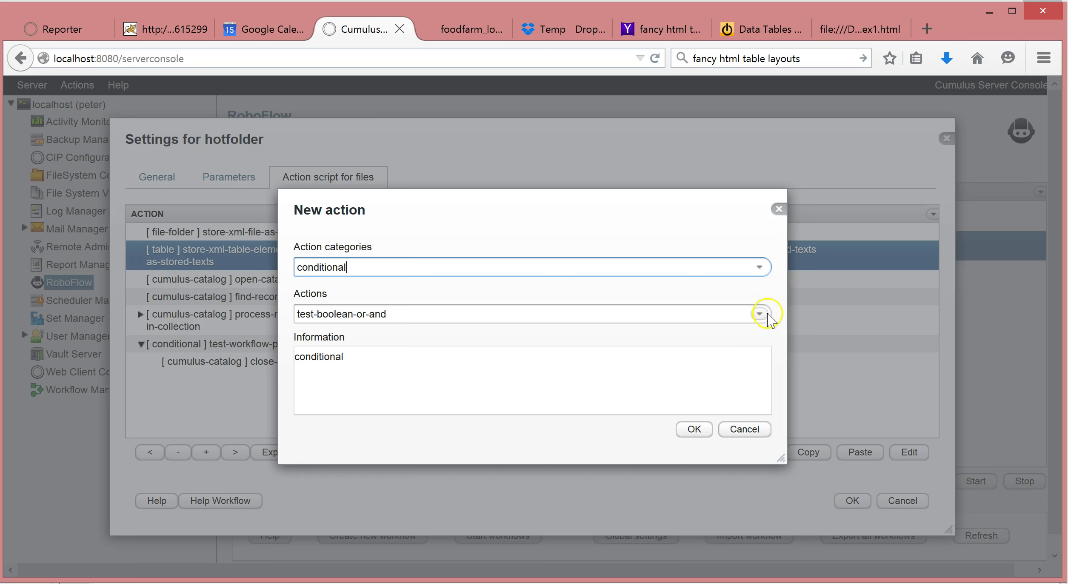
click(761, 314)
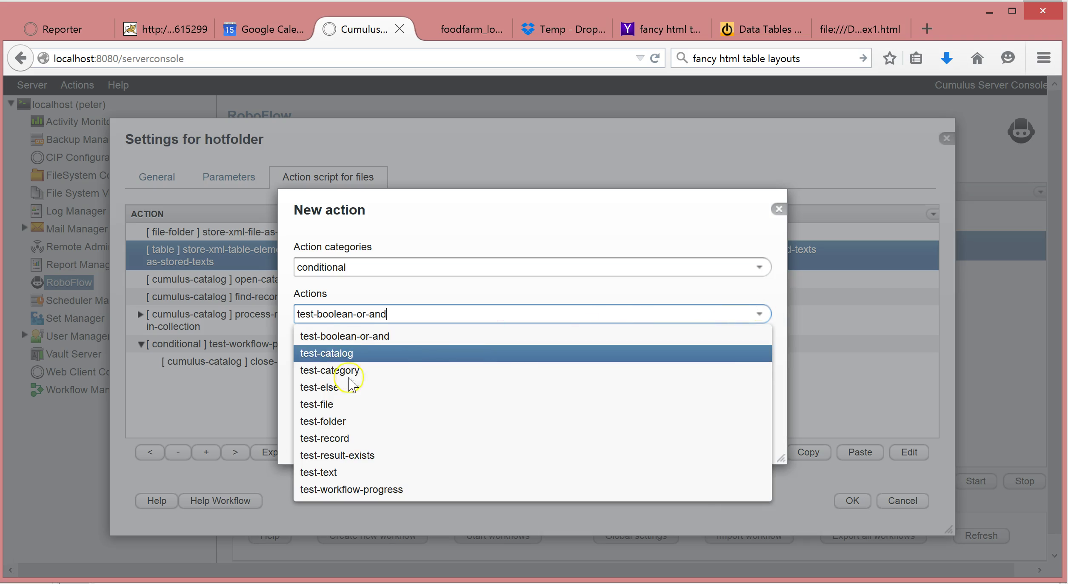
click(313, 473)
click(687, 427)
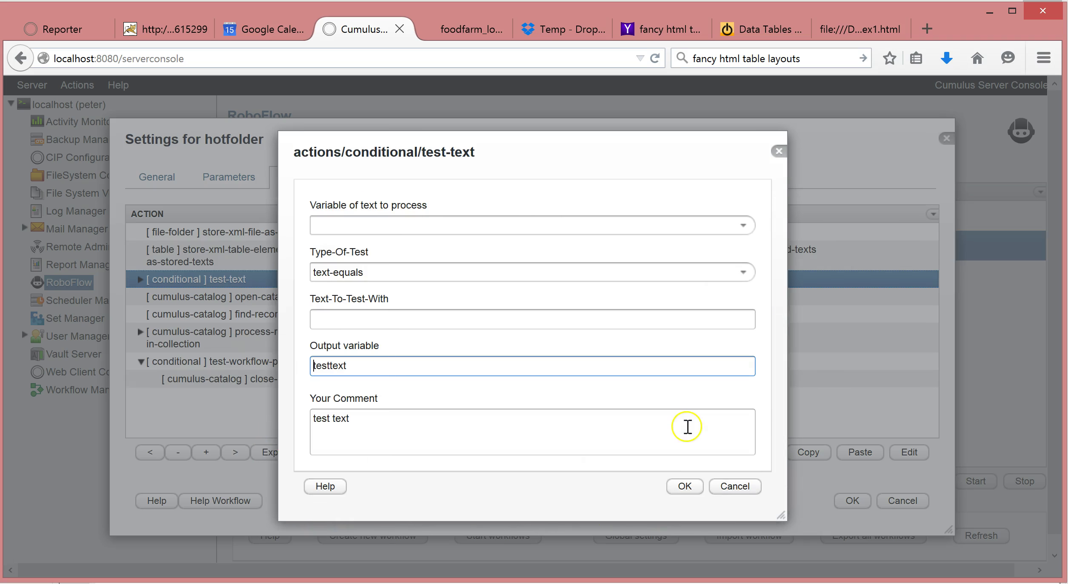
Set the test-text action's variable of text to process to CATALOG_NAME.
click(743, 226)
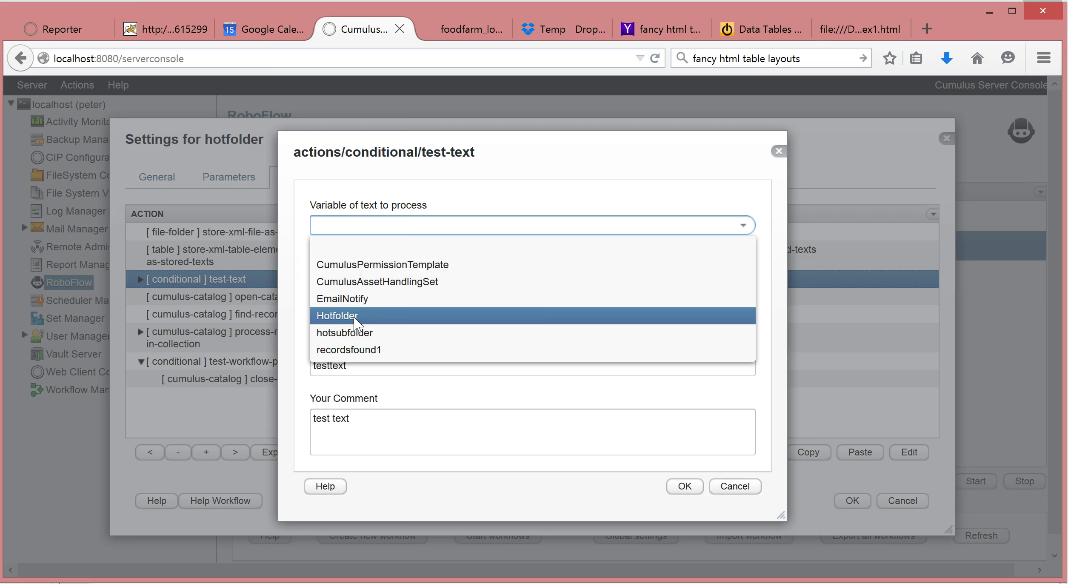
click(345, 228)
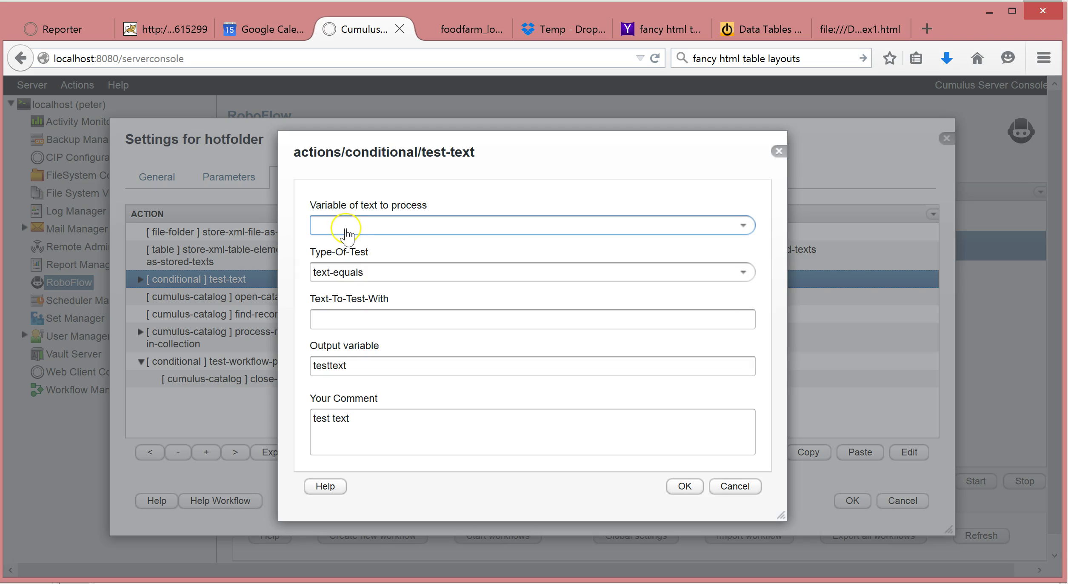
text(CATAlog)
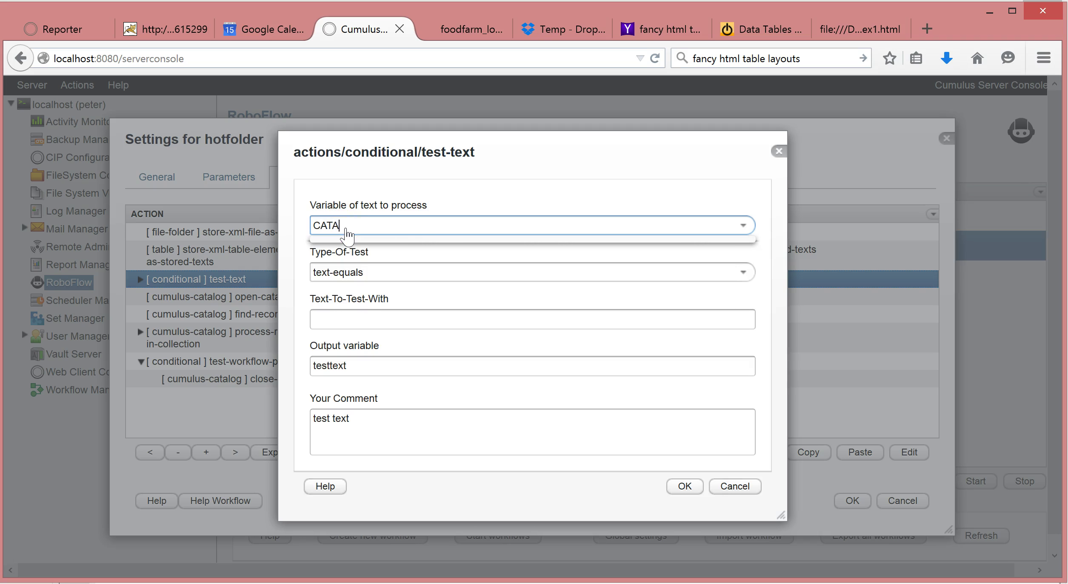
key(BackSpace)
key(BackSpace)
key(BackSpace)
text(lo)
key(BackSpace)
text(LOG_NAME)
key(Tab)
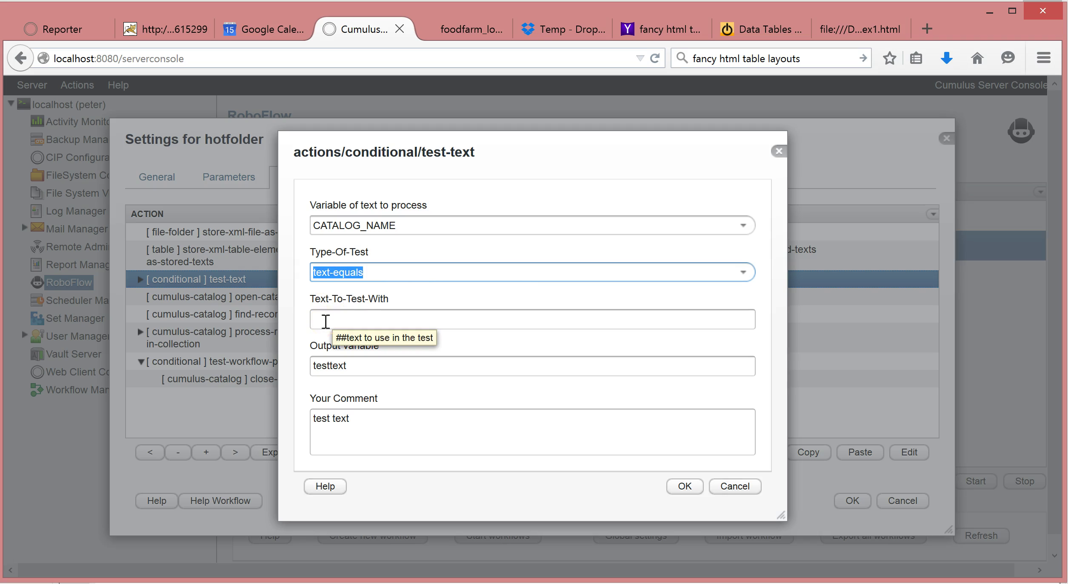
Set the text to test with to #TAG(previousCatalog)TAG#, building it from the Hotfolder tag.
click(326, 321)
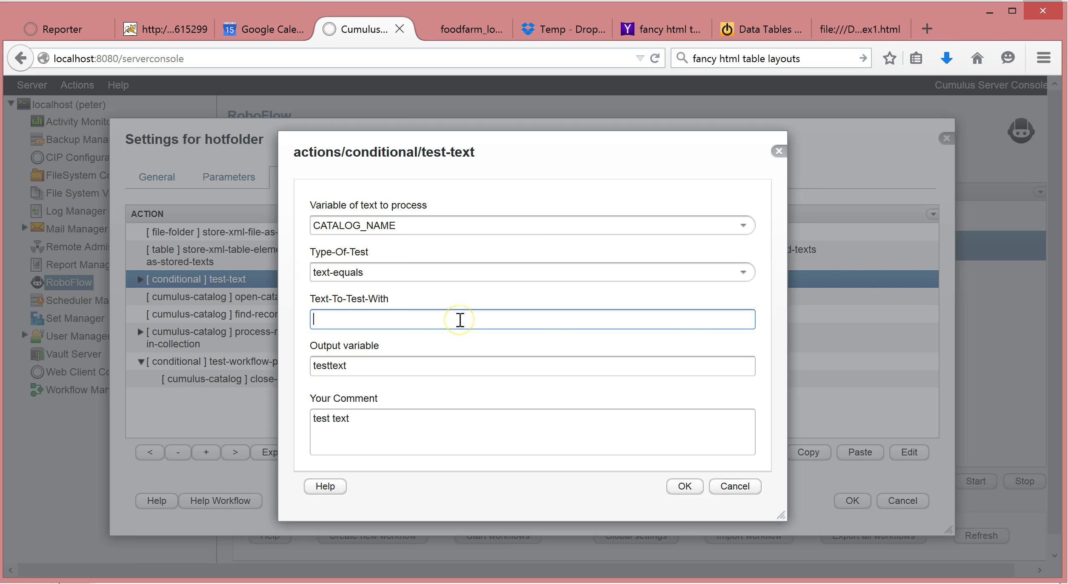
right_click(461, 320)
click(417, 323)
text(##)
click(745, 413)
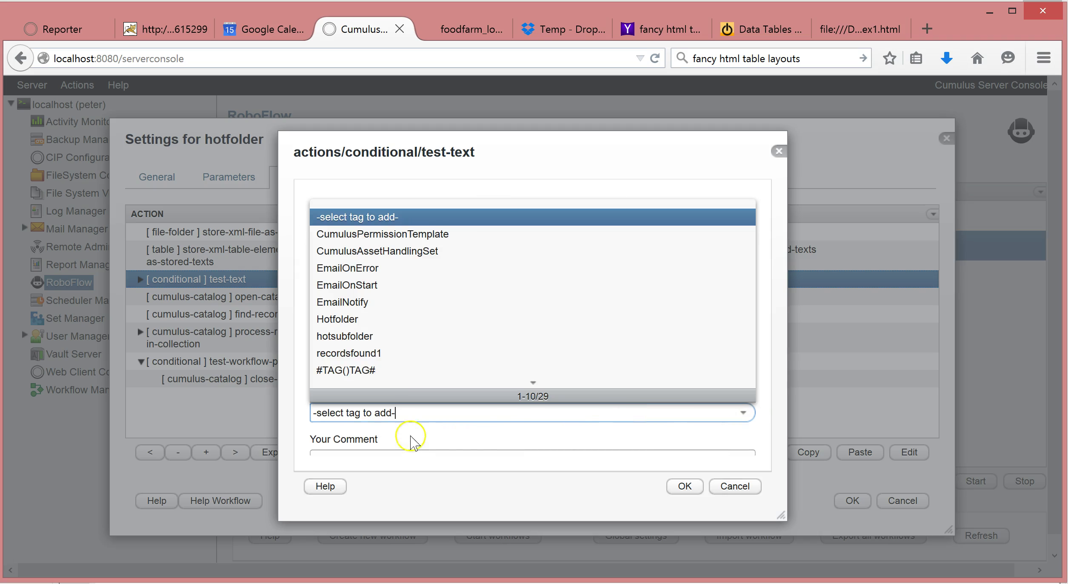
click(336, 321)
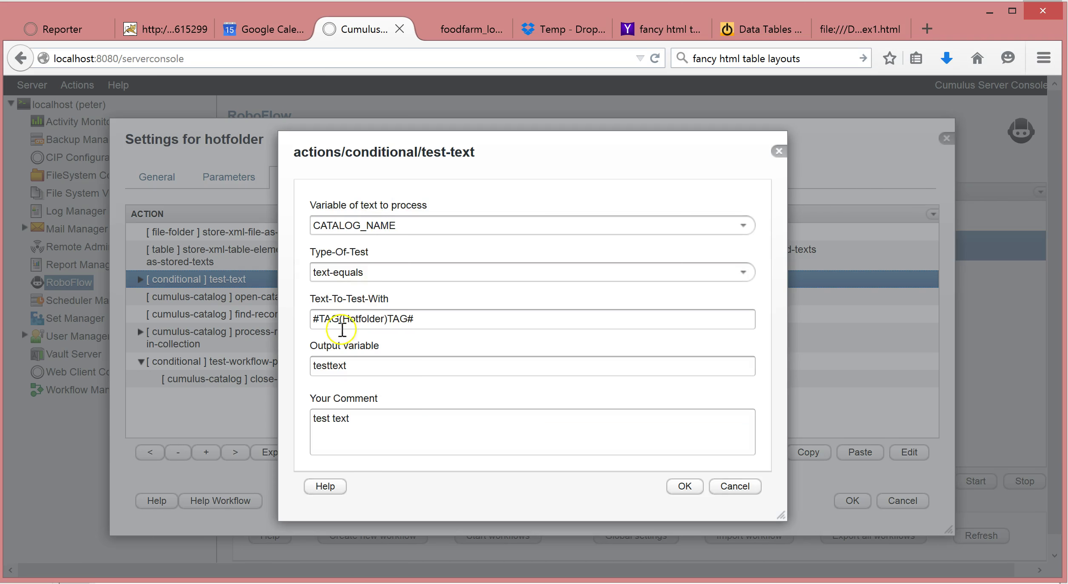
double_click(363, 318)
text(pre)
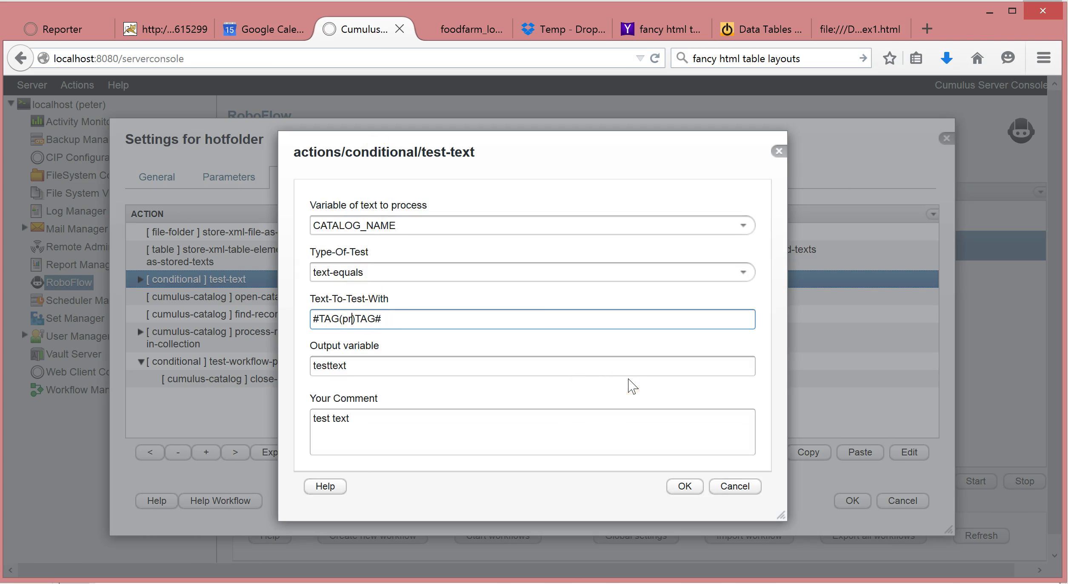
text(viousCatalog)
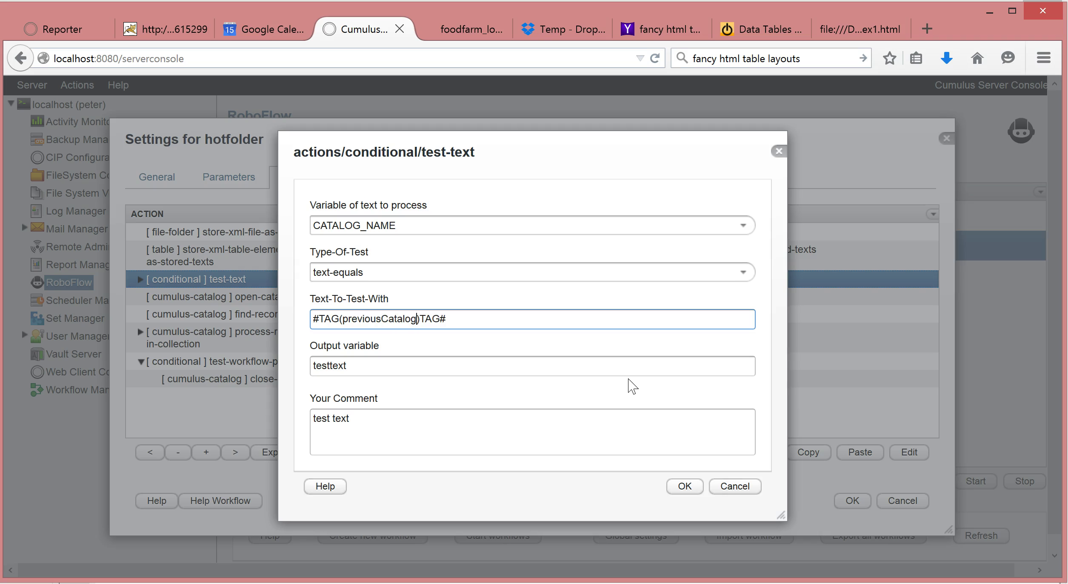
Extend the text to test with to #TAG(#GLOBAL#previousCatalog;)TAG# and copy the whole tag.
click(343, 319)
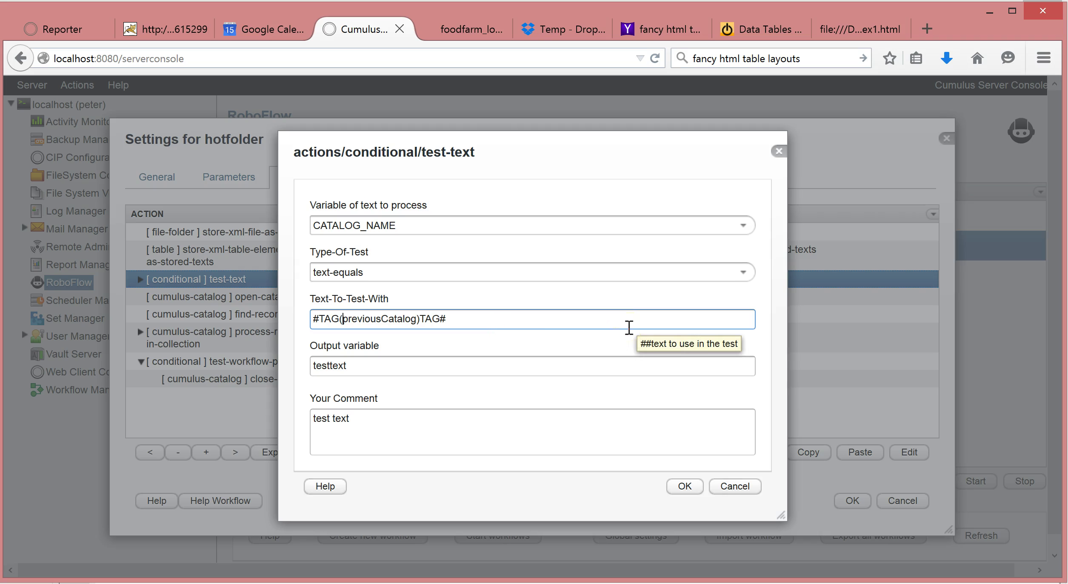
text(#TAG(#)
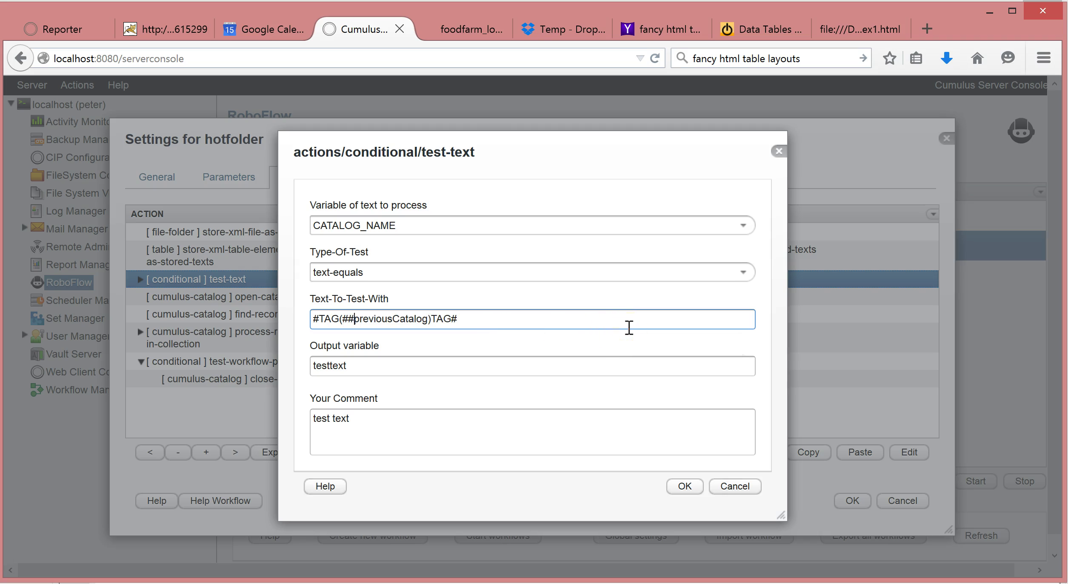
text(GLOBAL)
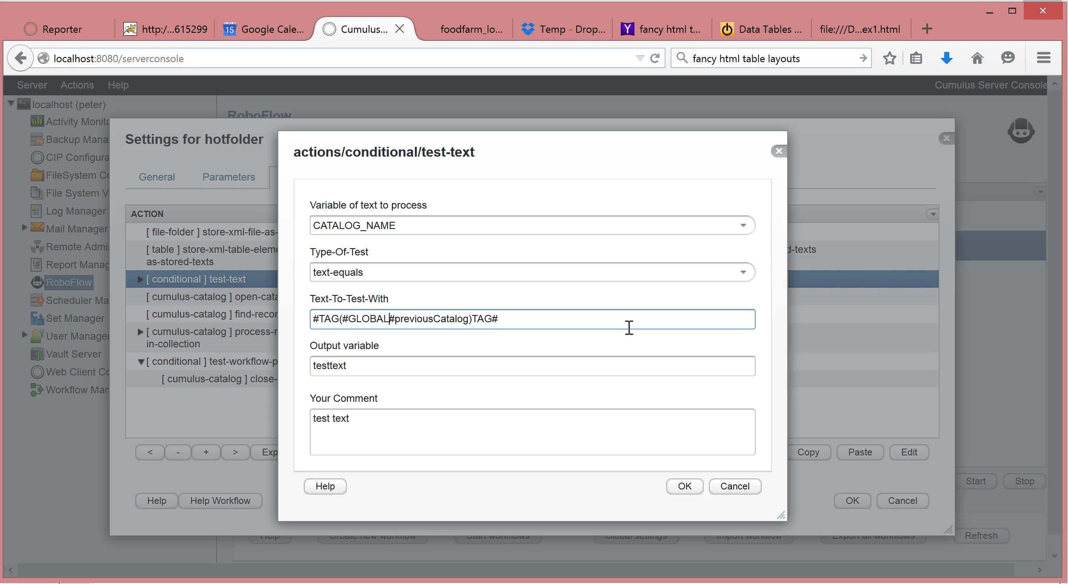
key(shift+Left)
key(shift+Left)
key(shift+Left)
key(shift+Left)
key(shift+Left)
key(shift+Left)
key(shift+Left)
key(shift+Left)
key(shift+Left)
key(shift+Left)
key(shift+Left)
key(shift+Left)
key(Right)
key(Right)
key(Right)
key(Right)
key(Right)
key(Right)
key(Right)
key(Right)
key(Right)
key(Right)
key(Right)
key(Right)
key(Right)
text(;)
drag(500, 318, 292, 305)
key(ctrl+c)
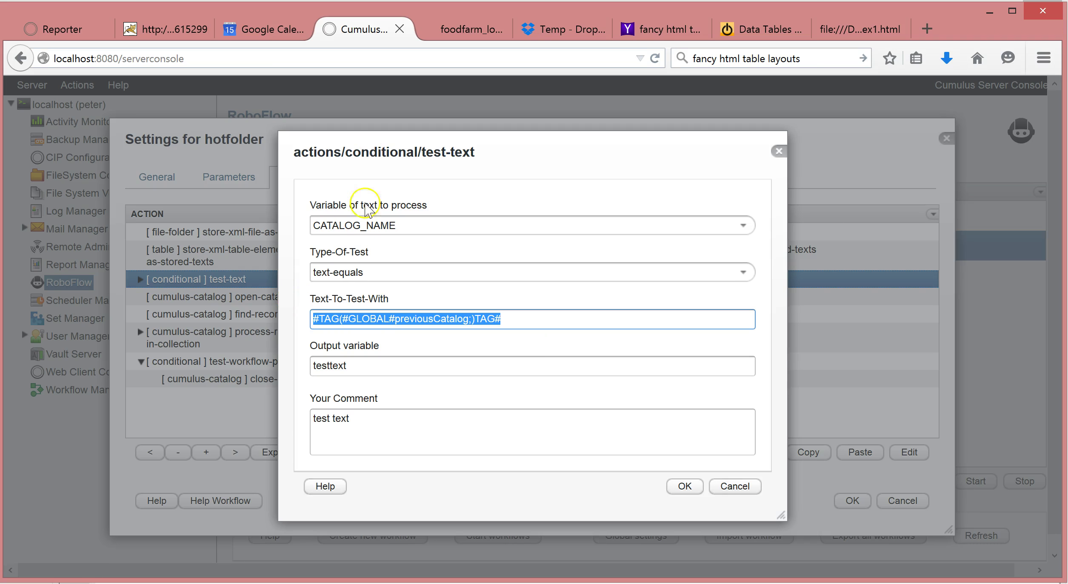
Set the output variable to test-if-new-catalog-is-same-as-previeous-catalog and accept the test-text settings.
drag(349, 370, 264, 353)
text(te)
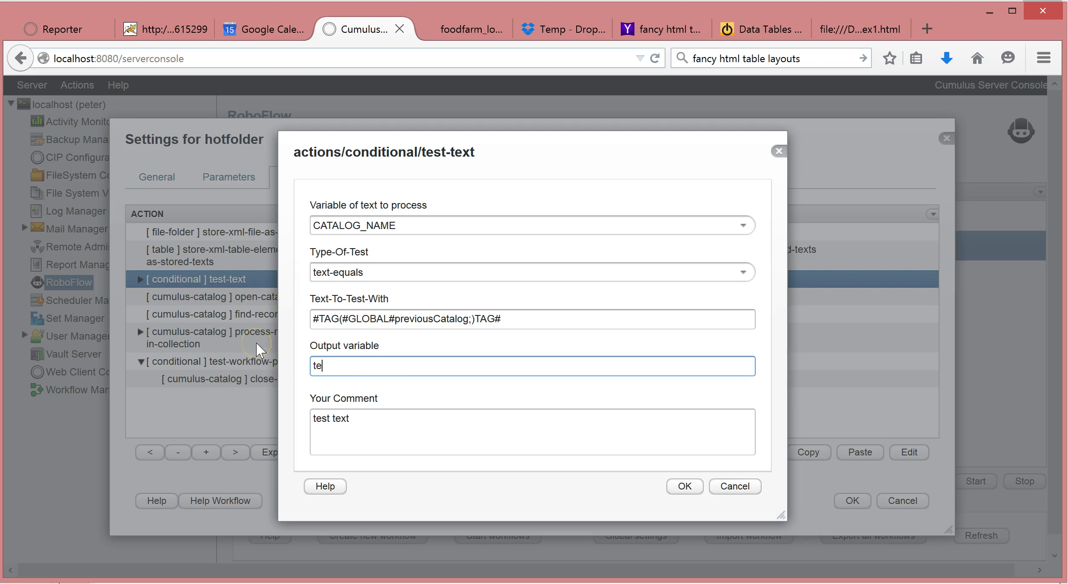
text(st-if-new-catalog-is-same)
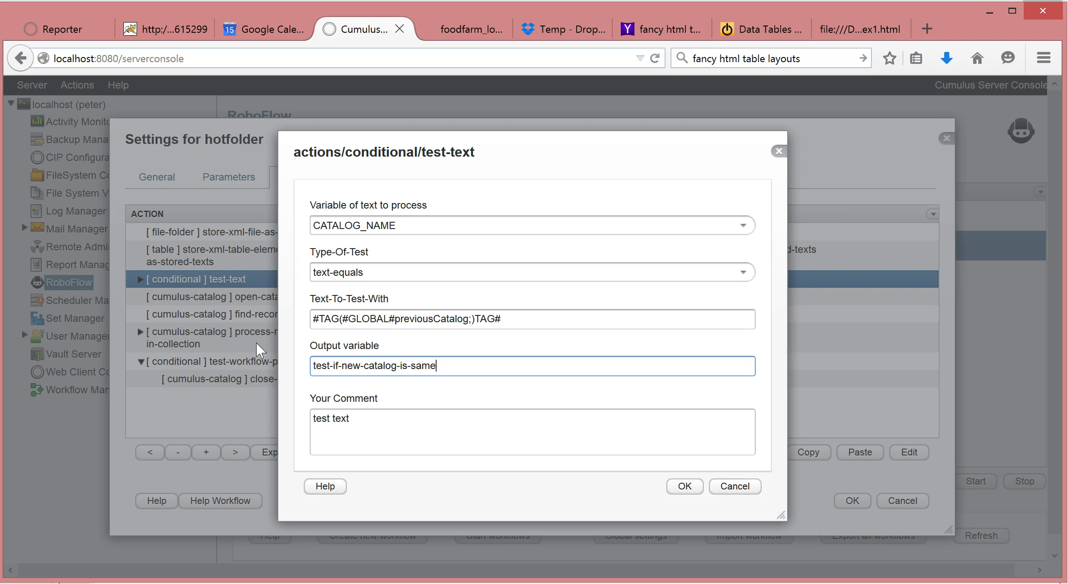
text(-as-previeous-catalog)
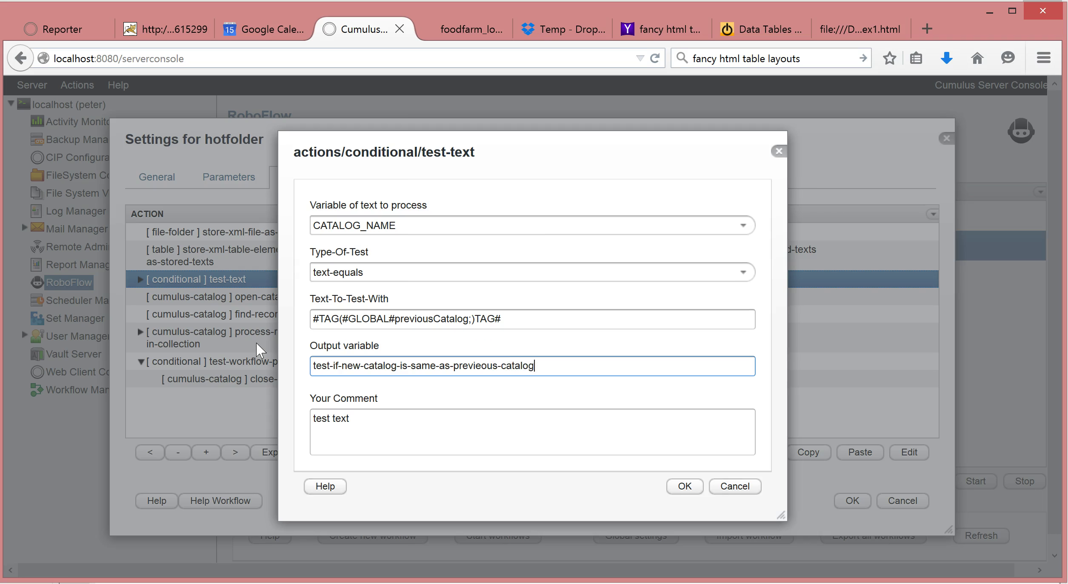
click(391, 433)
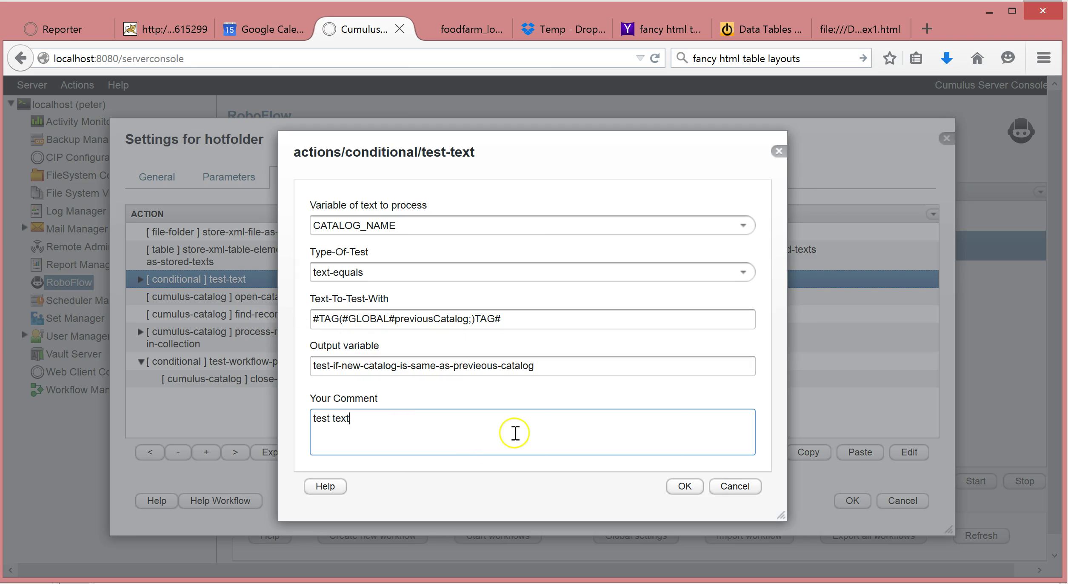
key(Return)
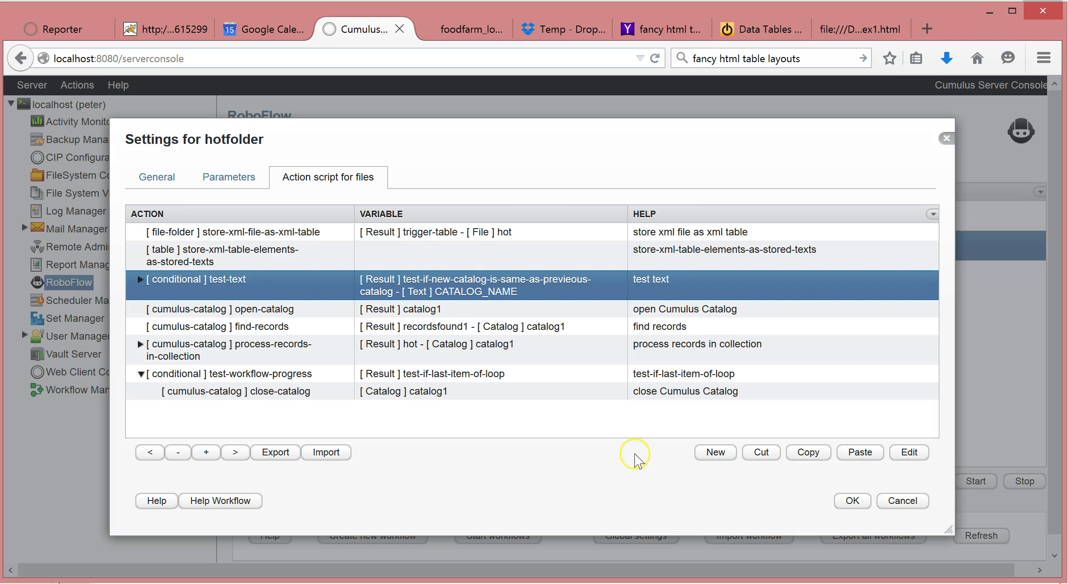
Reopen the test-text action, replace its comment with test-if-new-catalog-is-same-as-previeous-catalog, and accept the settings.
click(908, 454)
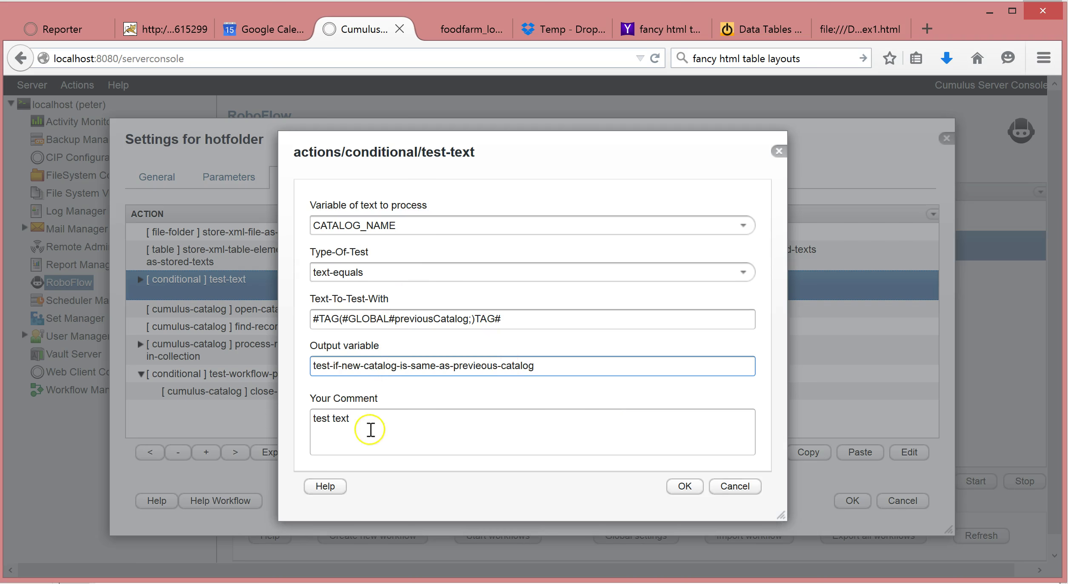
click(371, 430)
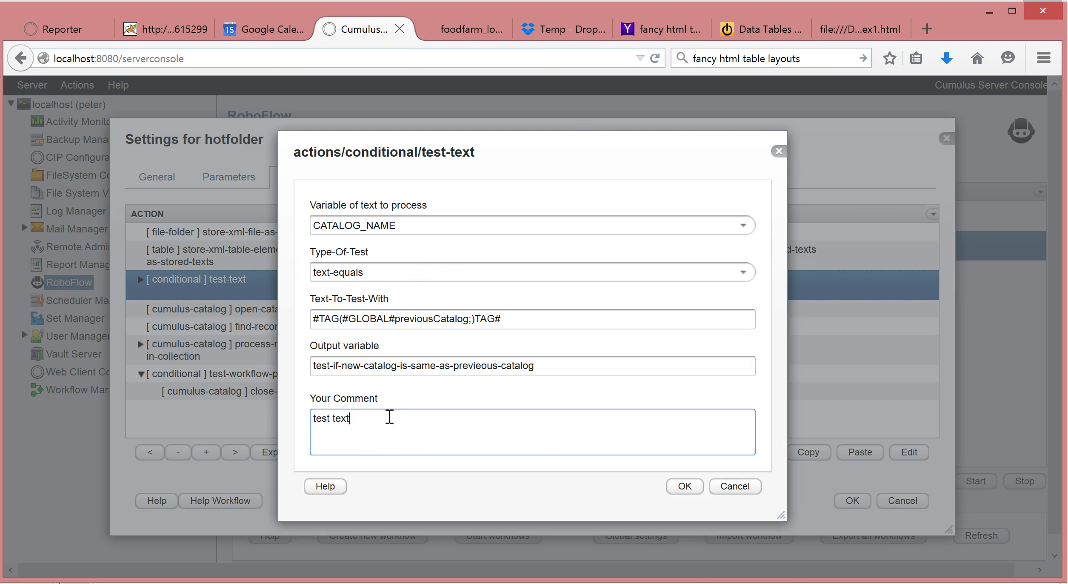
key(ctrl+v)
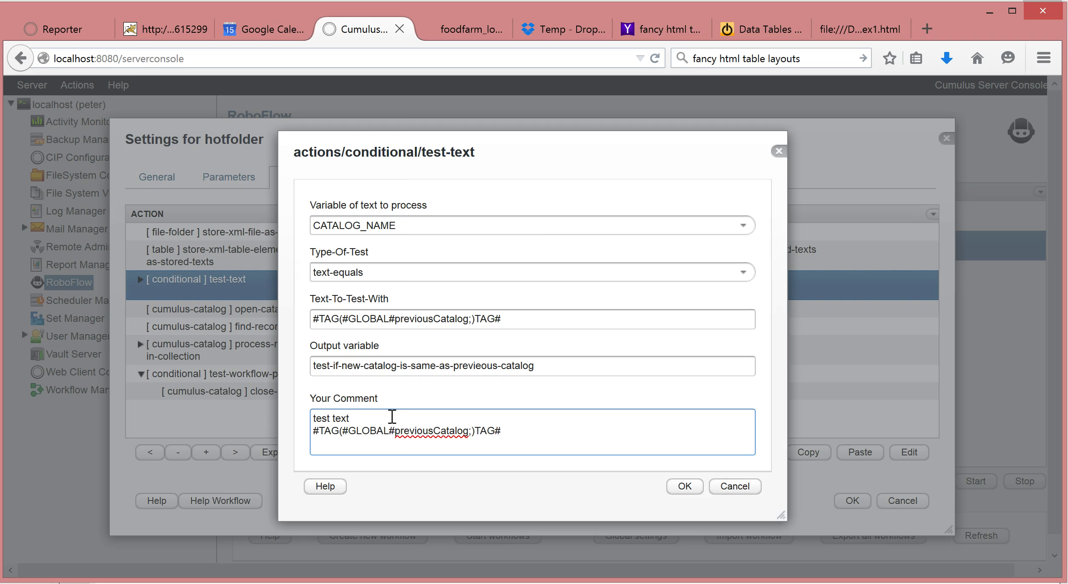
drag(537, 365, 303, 352)
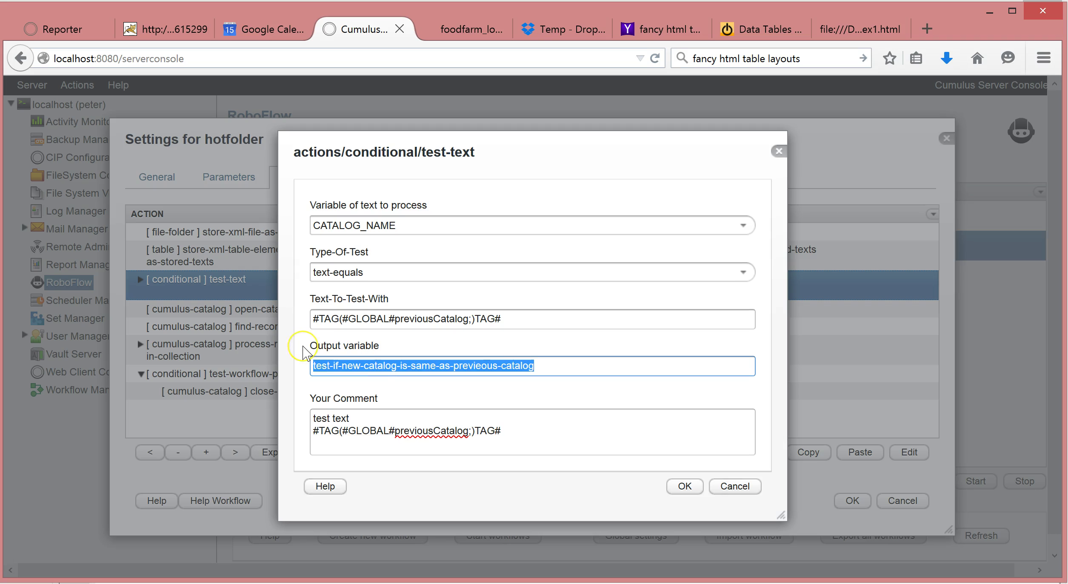
drag(361, 421, 205, 392)
text(test-if-new-catalog-is-same-as-previeous-catalog)
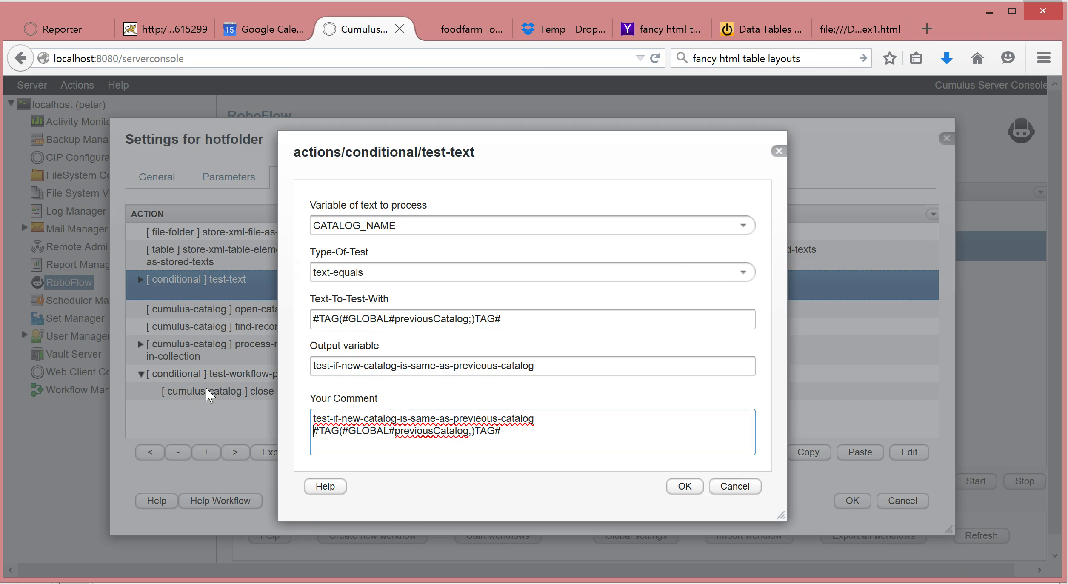
key(shift+End)
key(Delete)
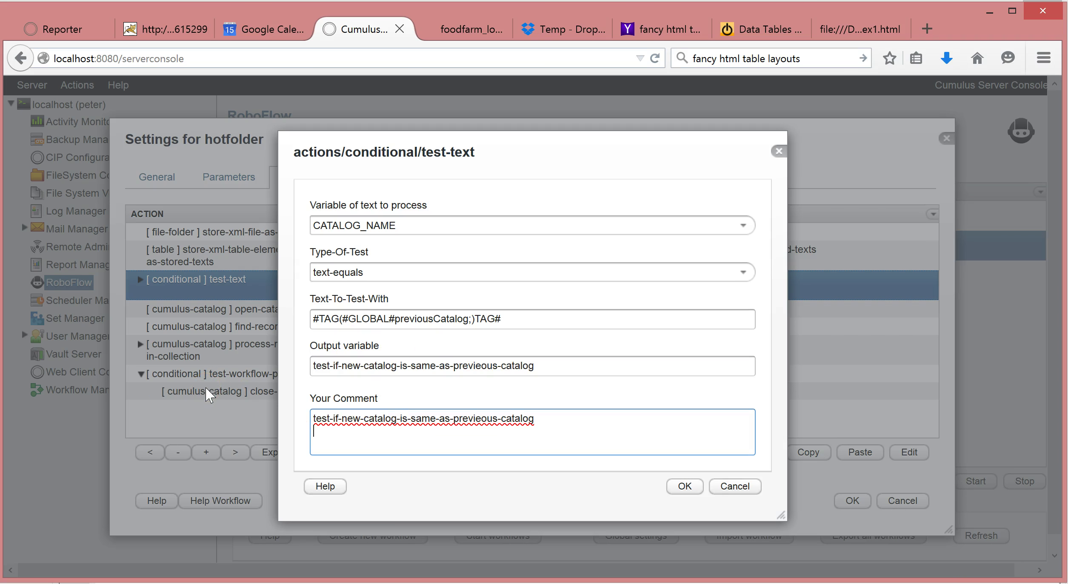
click(685, 486)
Expand and reopen the test-text action, then set its output variable to !test-if-new-catalog-is-NOT-same-as-previeous-catalog.
click(140, 279)
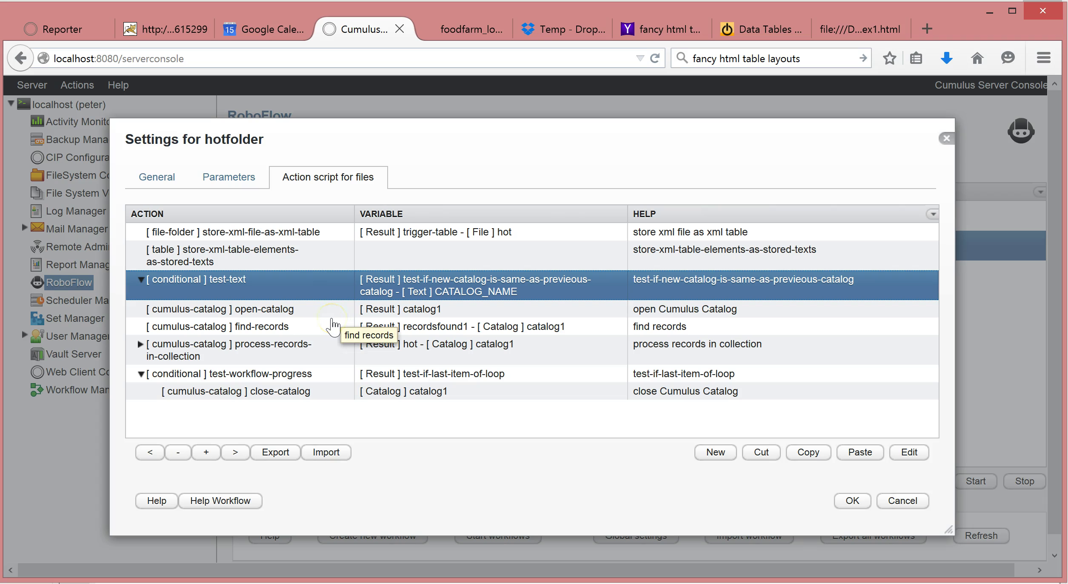
click(427, 291)
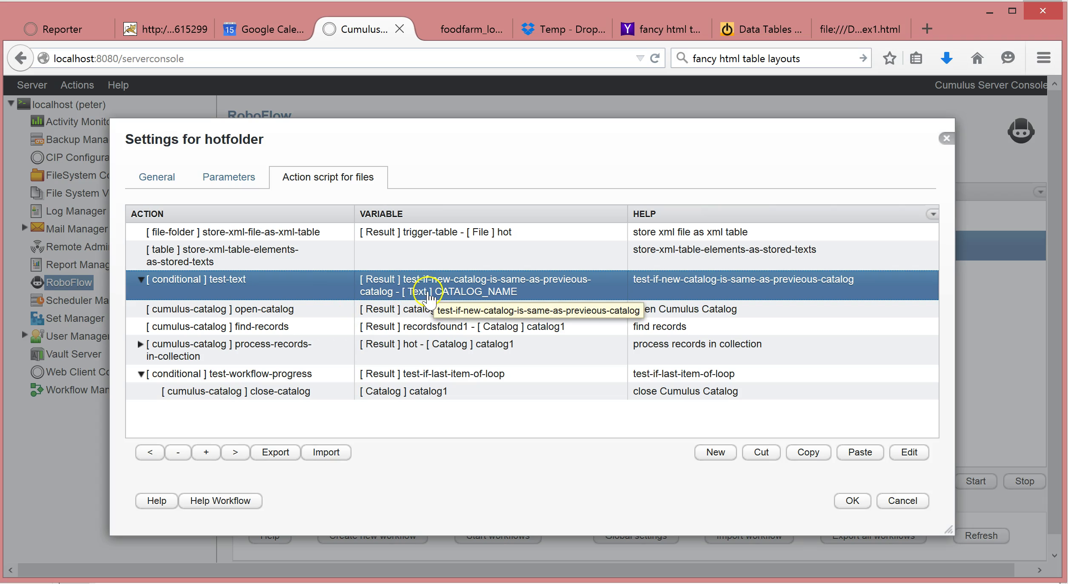
double_click(427, 291)
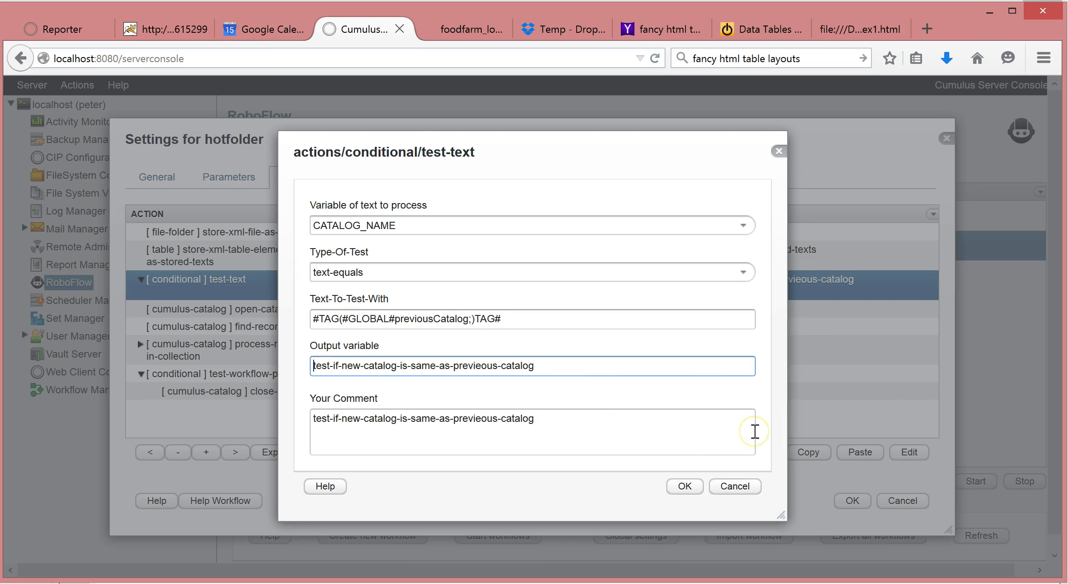
text(!)
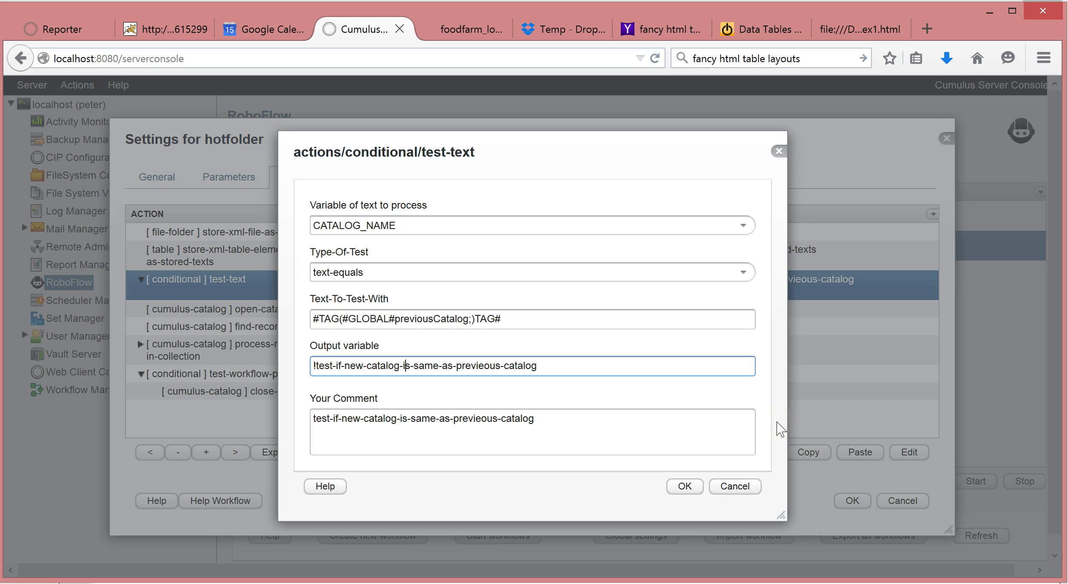
key(Right)
key(Right)
key(Right)
key(Right)
key(Right)
key(Right)
key(Right)
key(Right)
key(Right)
key(Right)
key(Right)
key(Right)
key(Right)
text(NOT-)
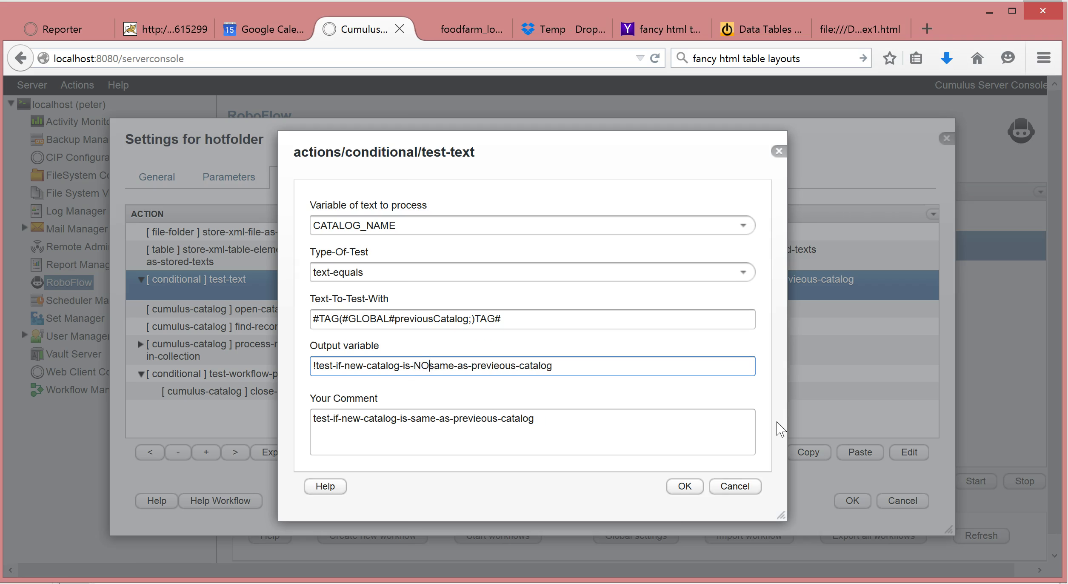
Change the test-text comment to test-if-new-catalog-is-NOT-same-as-previeous-catalog and accept the settings.
click(410, 418)
text(NOT-)
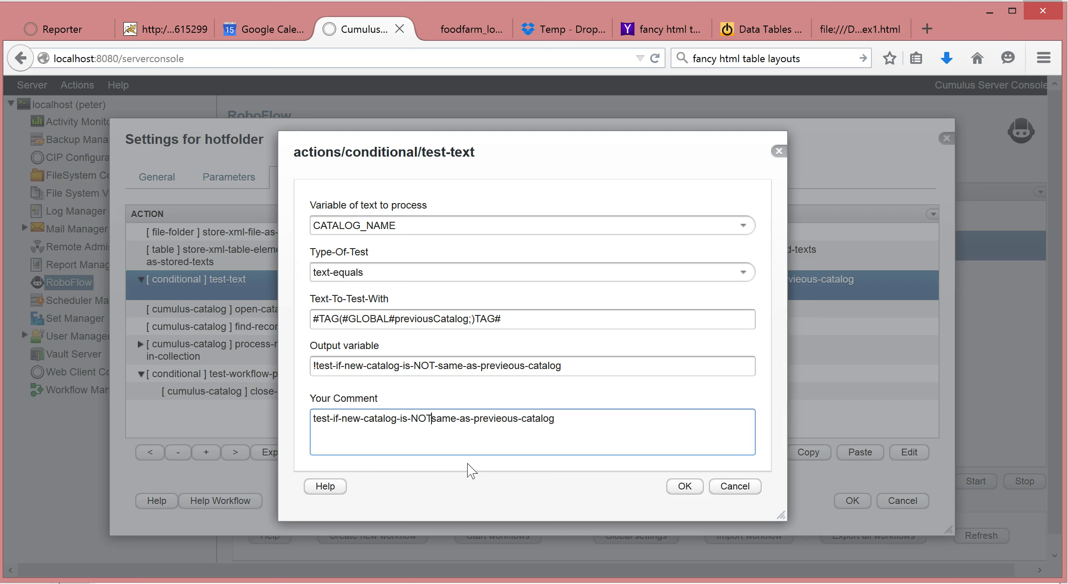
click(684, 486)
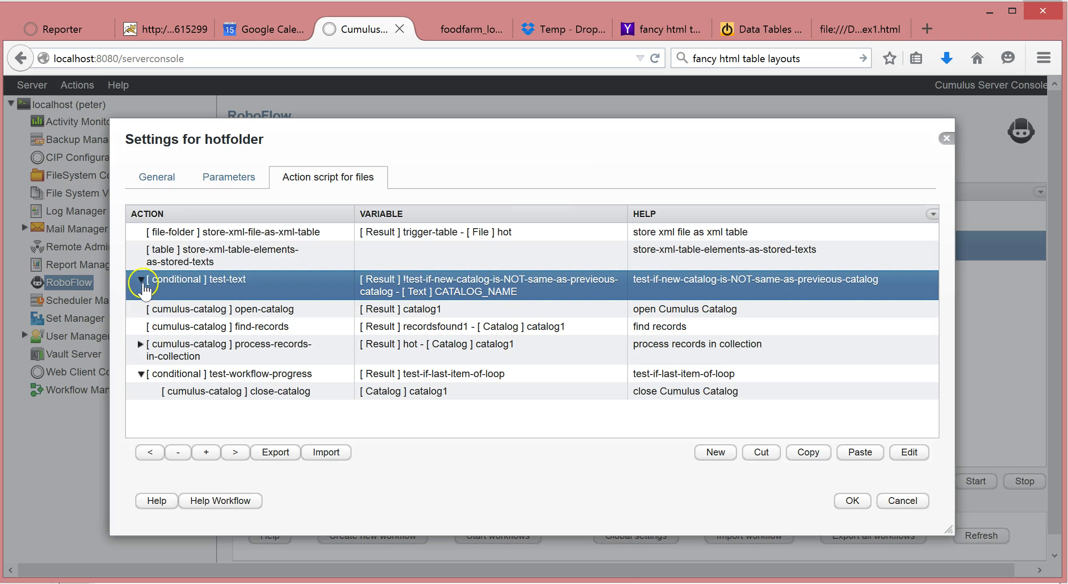
Move the open-catalog action inside the test-text condition by cutting and pasting it.
click(246, 309)
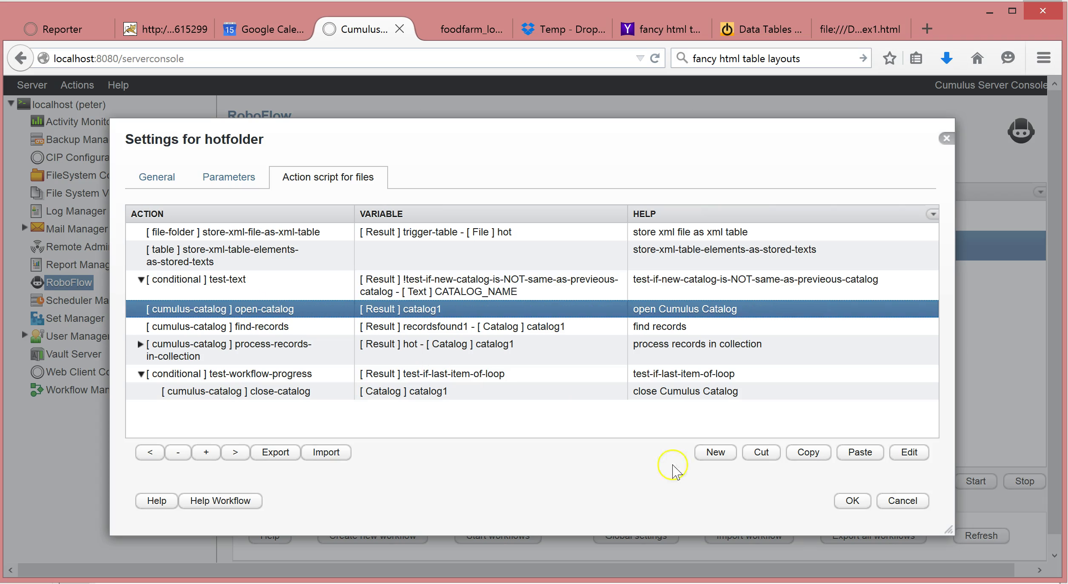
click(762, 451)
click(226, 279)
click(860, 451)
click(860, 451)
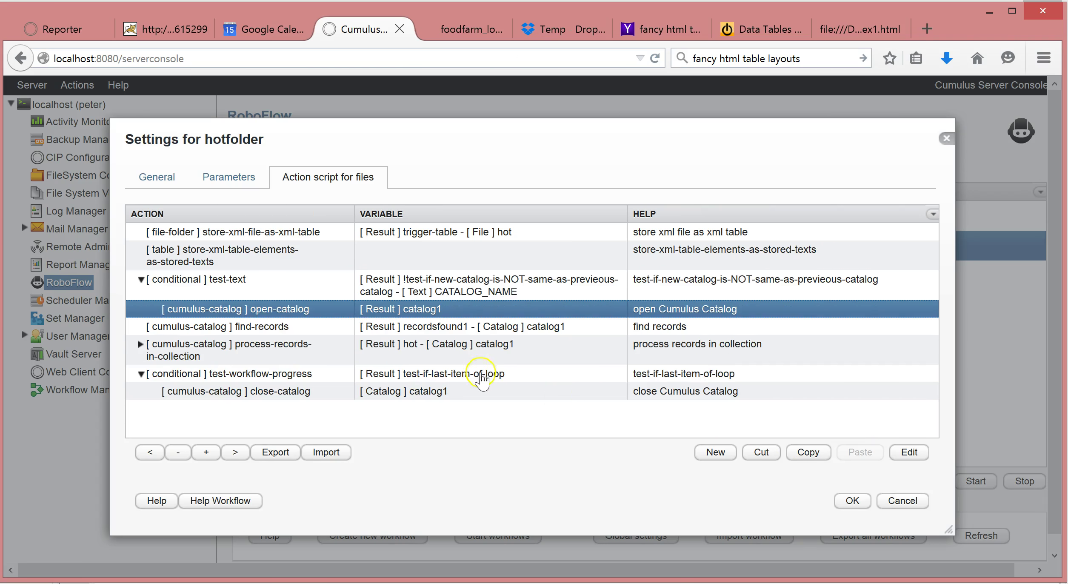
Set the output variable of the open-catalog action to #GLOBAL#catalog1 and accept the settings.
double_click(270, 309)
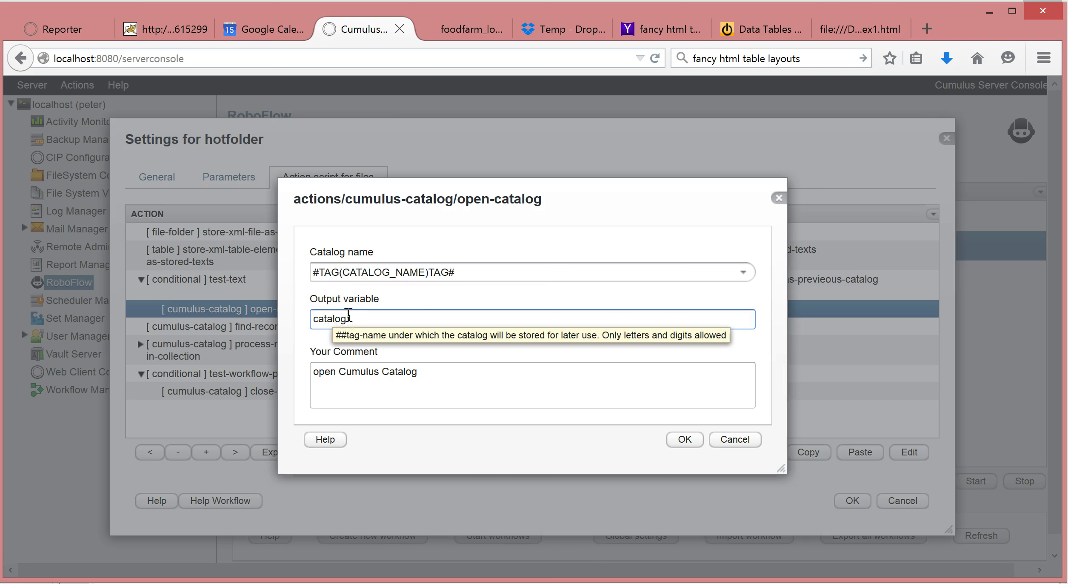
text(##)
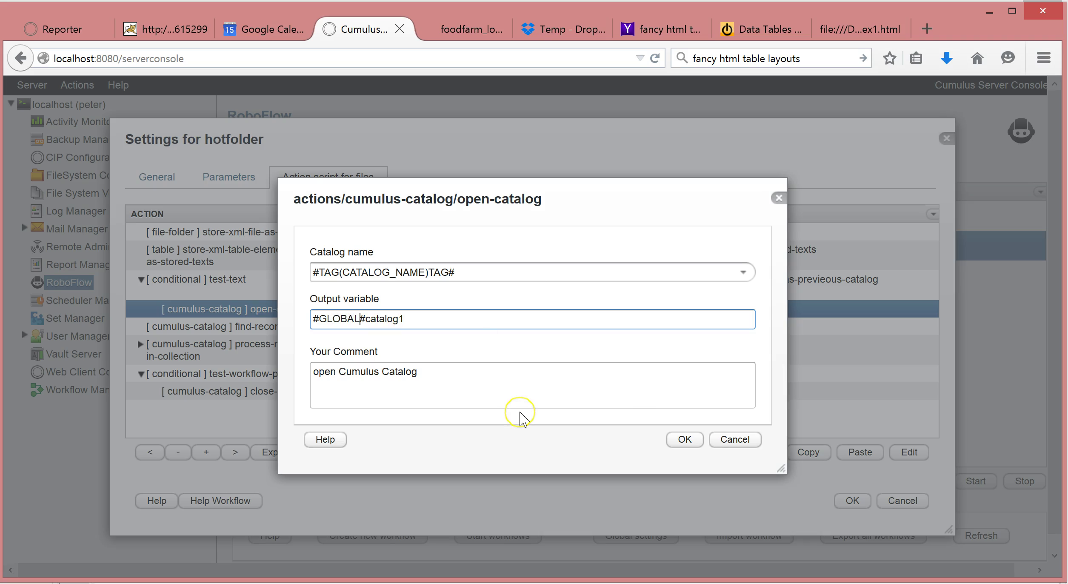
click(684, 439)
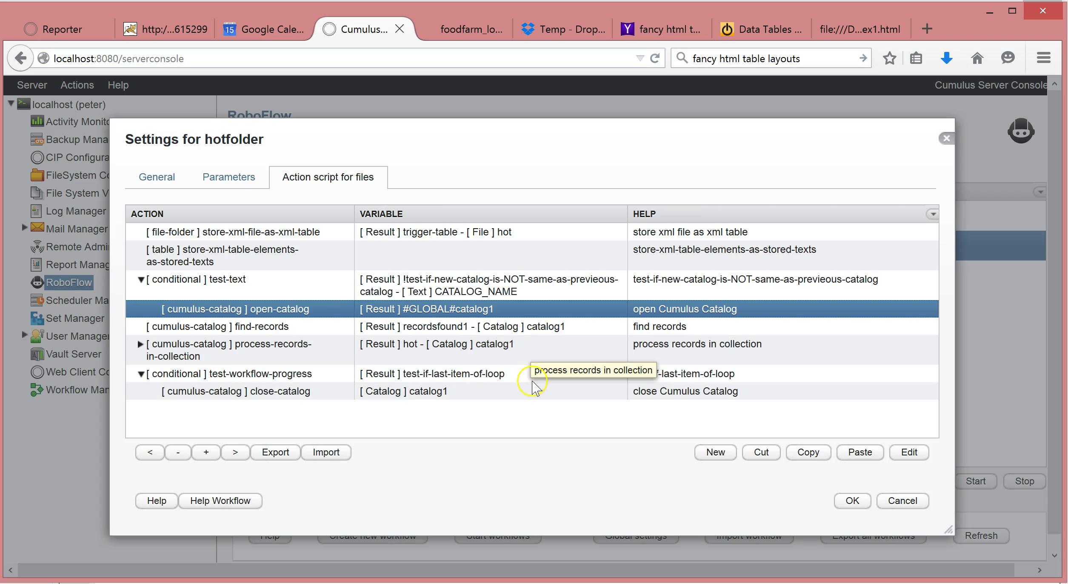
click(520, 397)
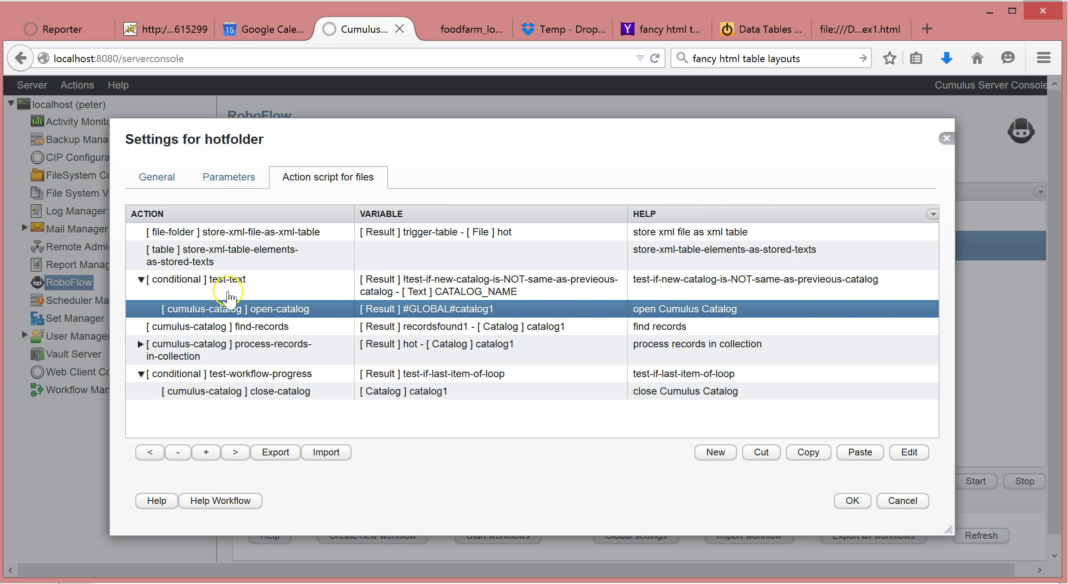
Add a conditional test-result-exists action inside the test-text condition, ahead of open-catalog.
click(243, 294)
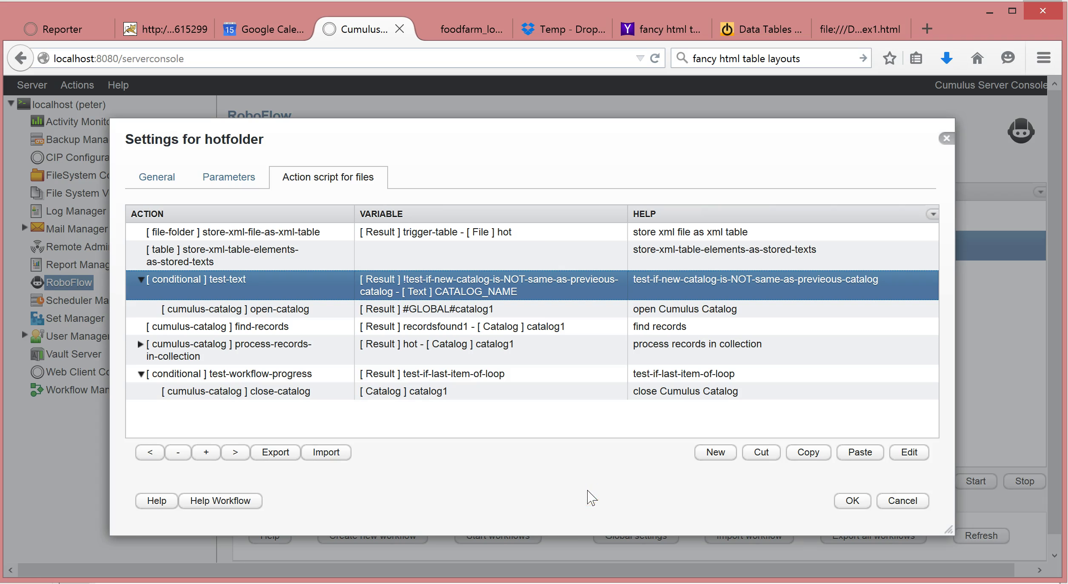
click(714, 451)
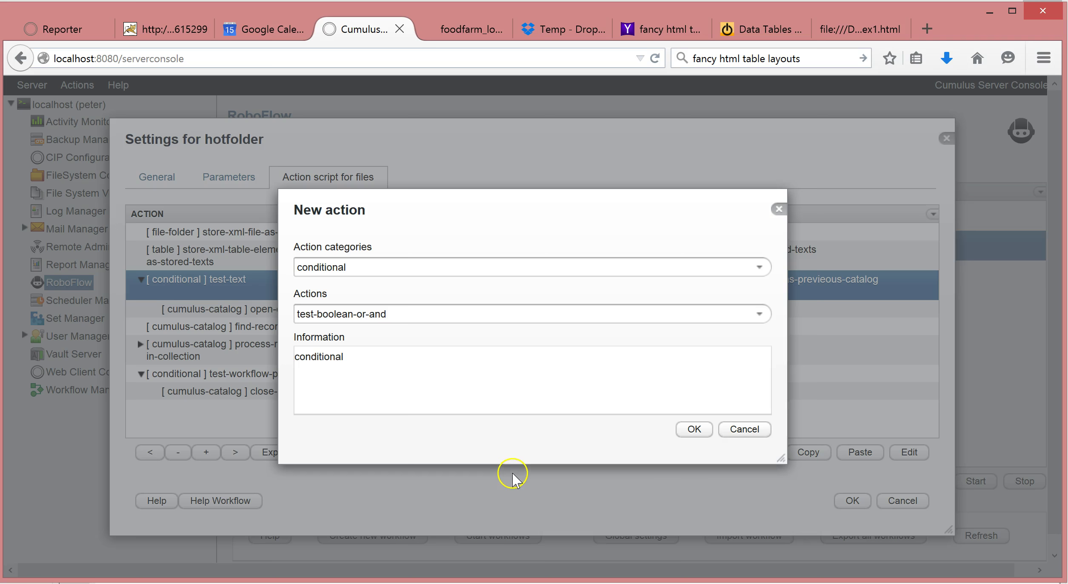
click(759, 314)
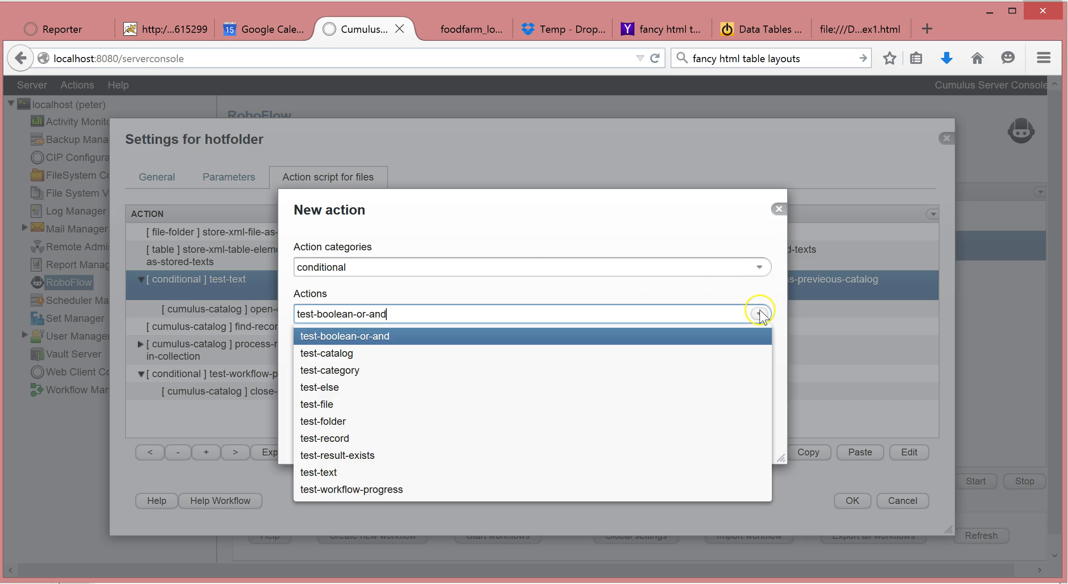
click(328, 354)
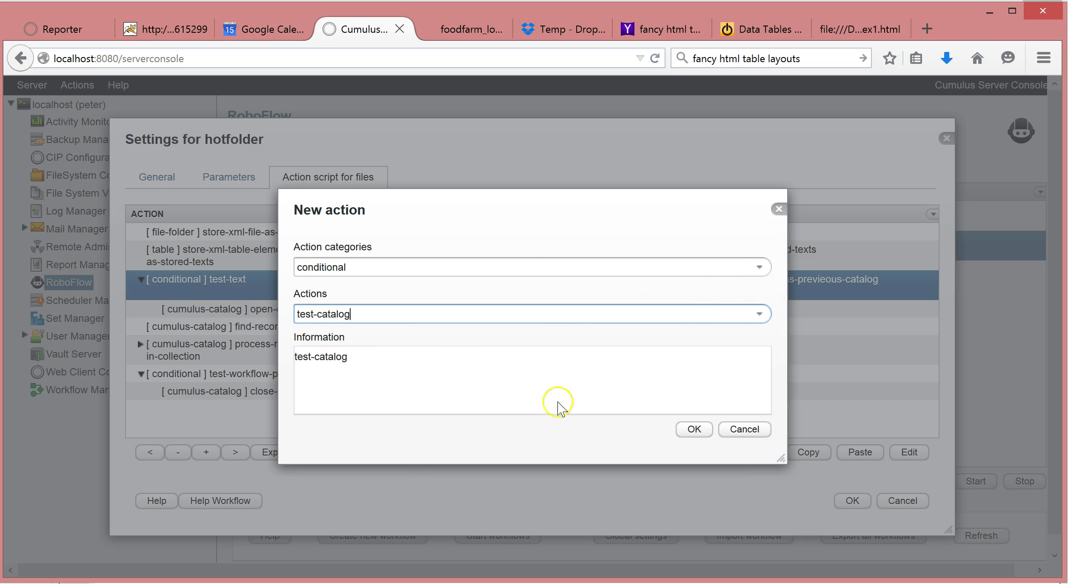
click(760, 315)
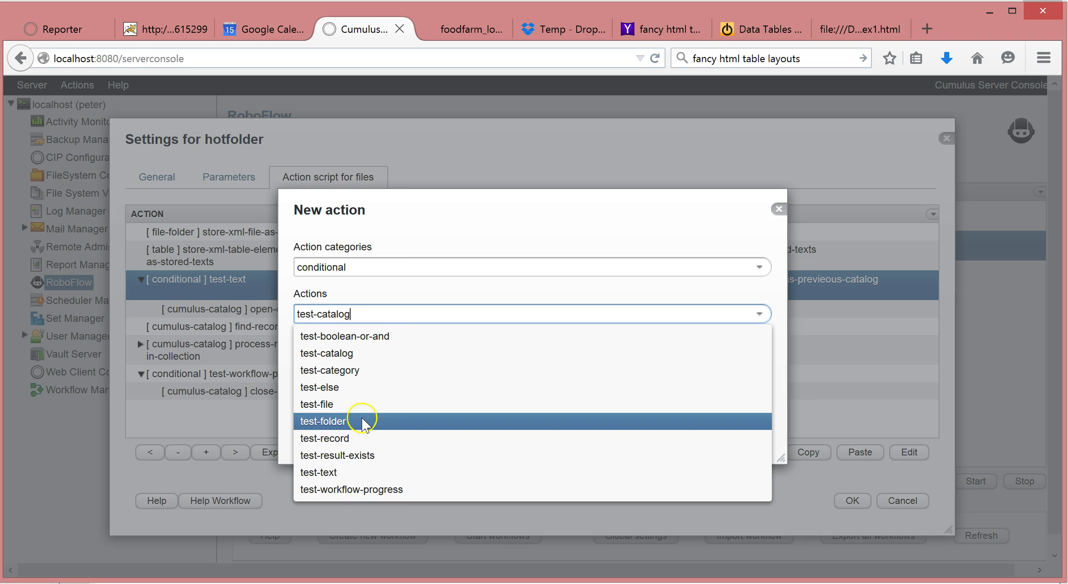
click(378, 456)
click(694, 429)
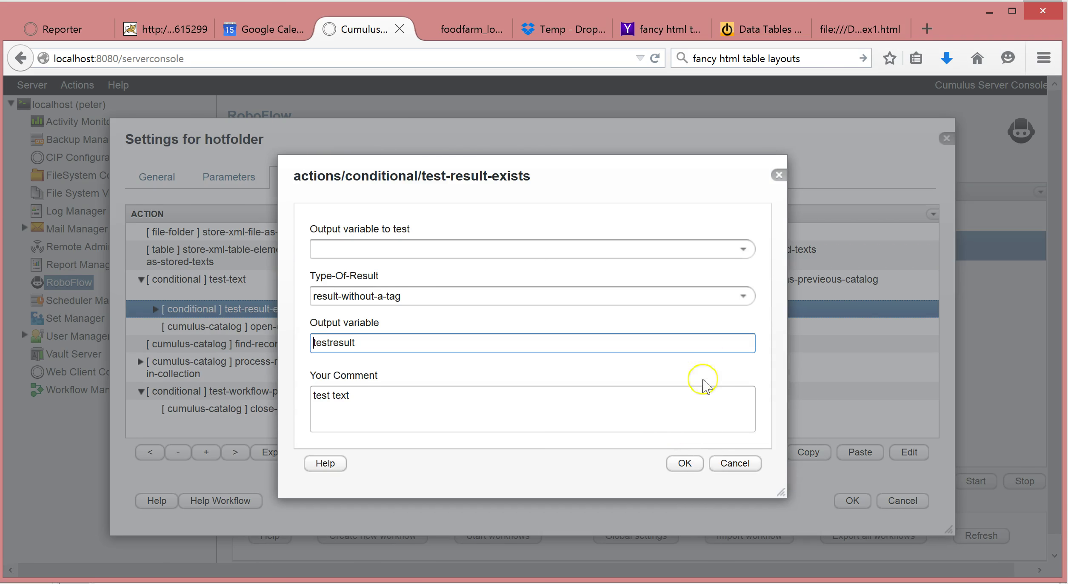
Set the output variable to test to #GLOBAL#catalog1 and the type of result to Cumulus-catalog.
click(742, 251)
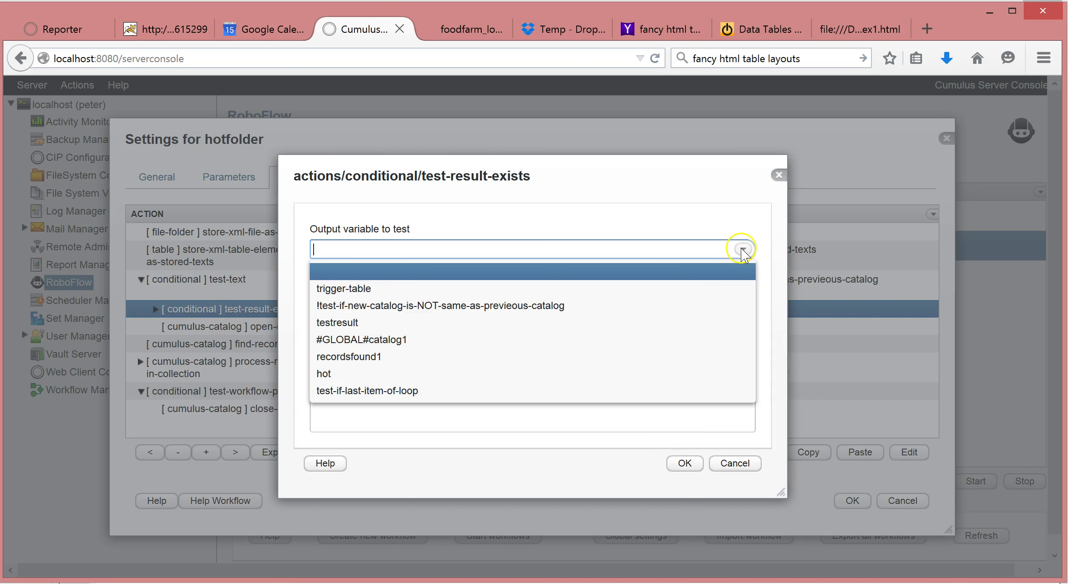
click(420, 342)
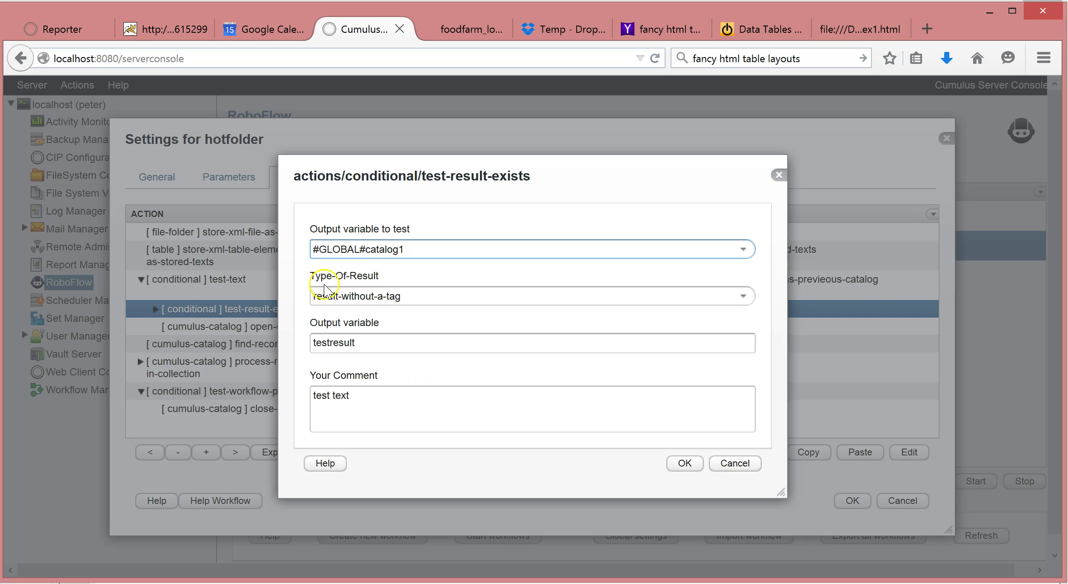
click(742, 297)
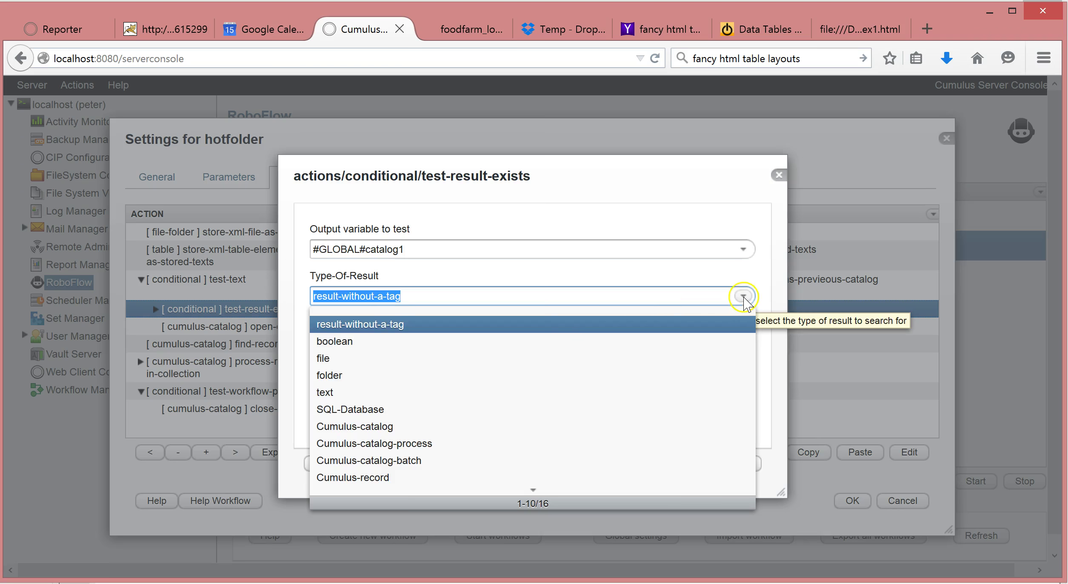
click(368, 426)
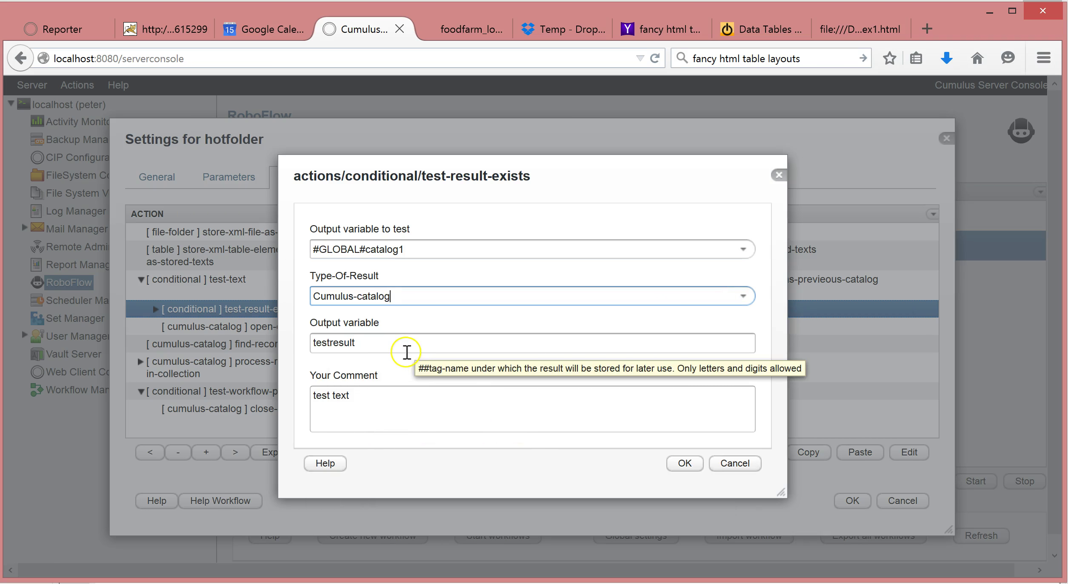
Set both the output variable and the comment of the test-result-exists action to test-if-catalog-is-open, and accept the settings.
key(Tab)
text(te)
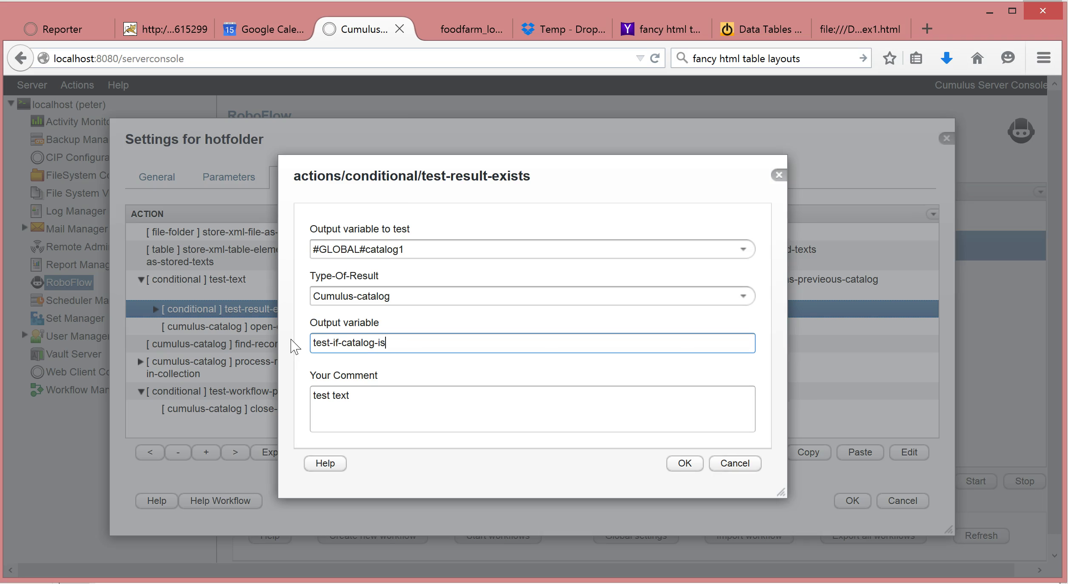
drag(366, 398, 252, 378)
text(te)
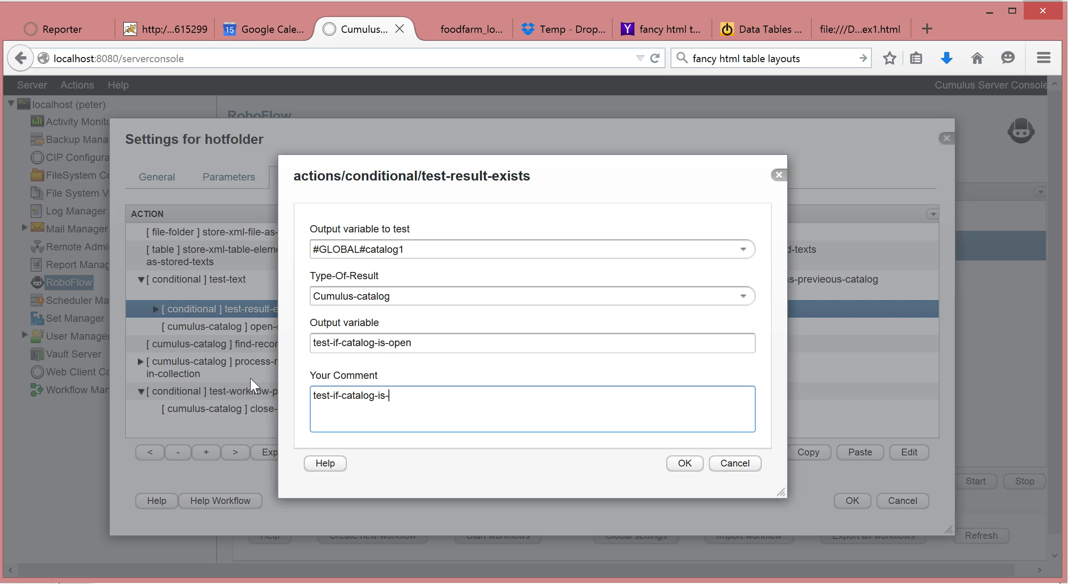
click(683, 462)
Copy the close-catalog action from the test-workflow-progress condition into the expanded test-result-exists condition.
click(156, 309)
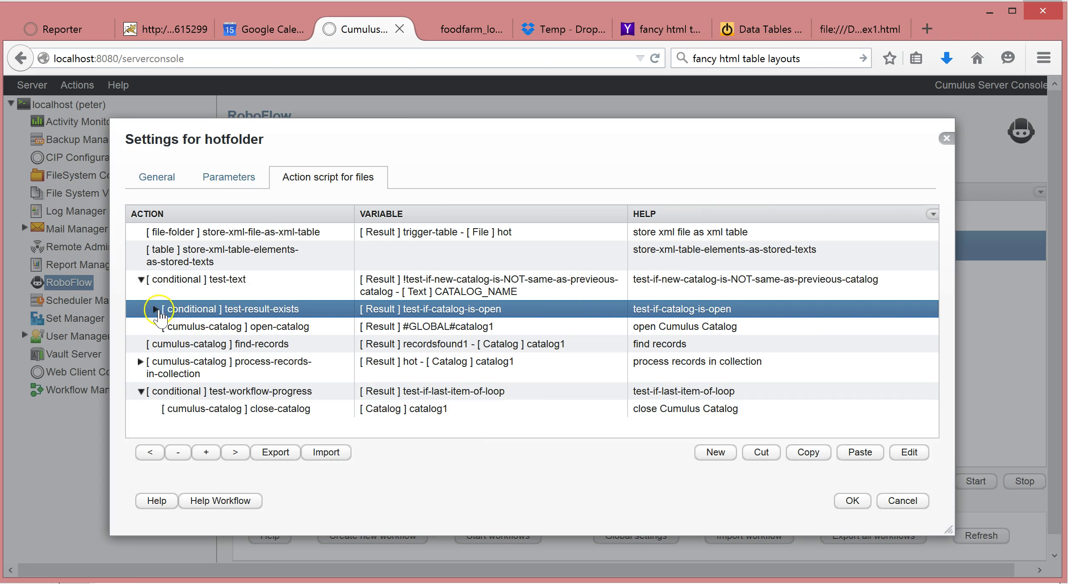
click(279, 411)
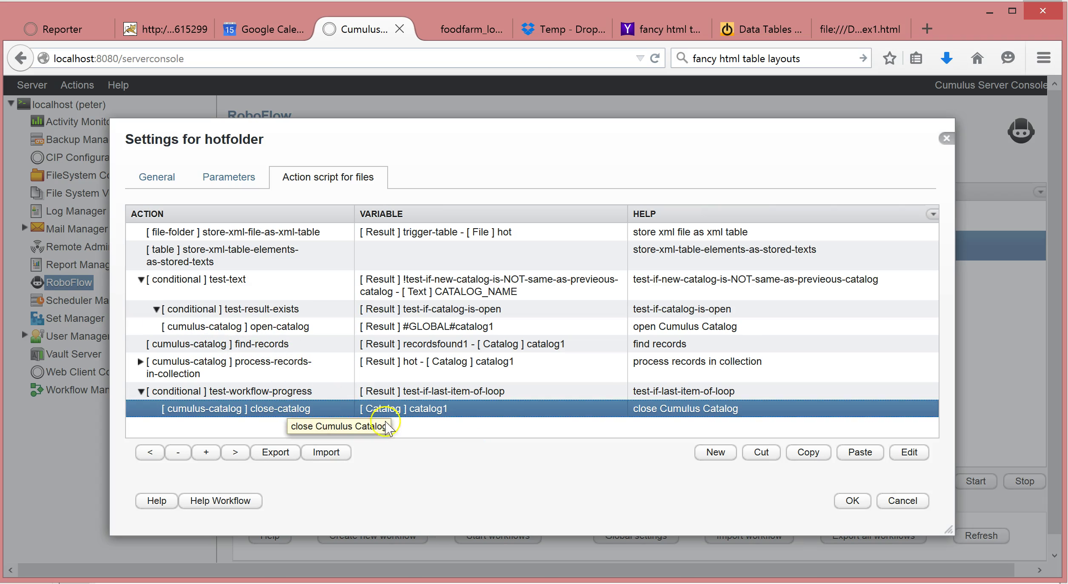
click(808, 453)
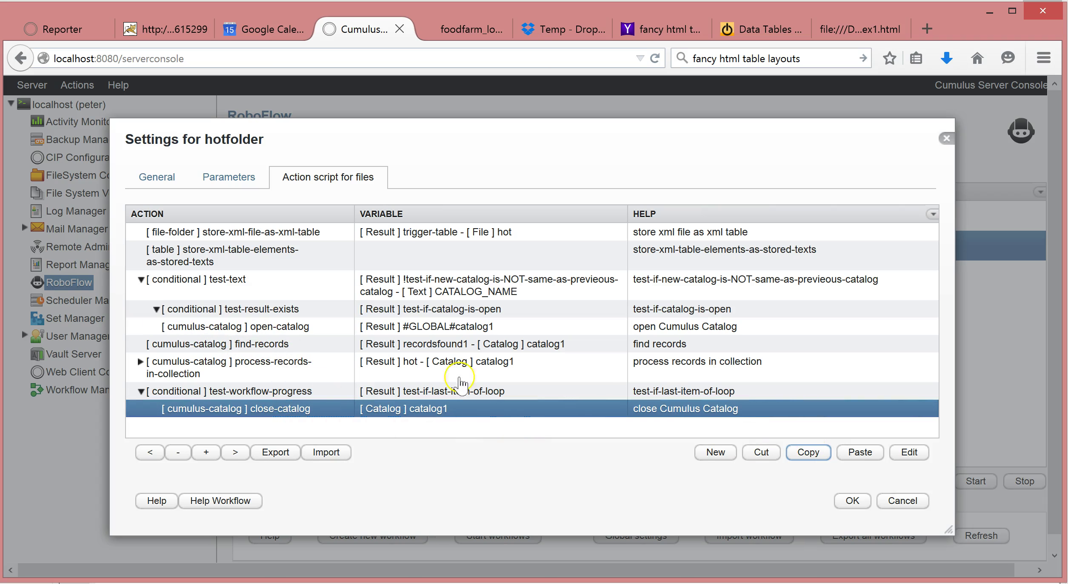
click(281, 309)
click(855, 452)
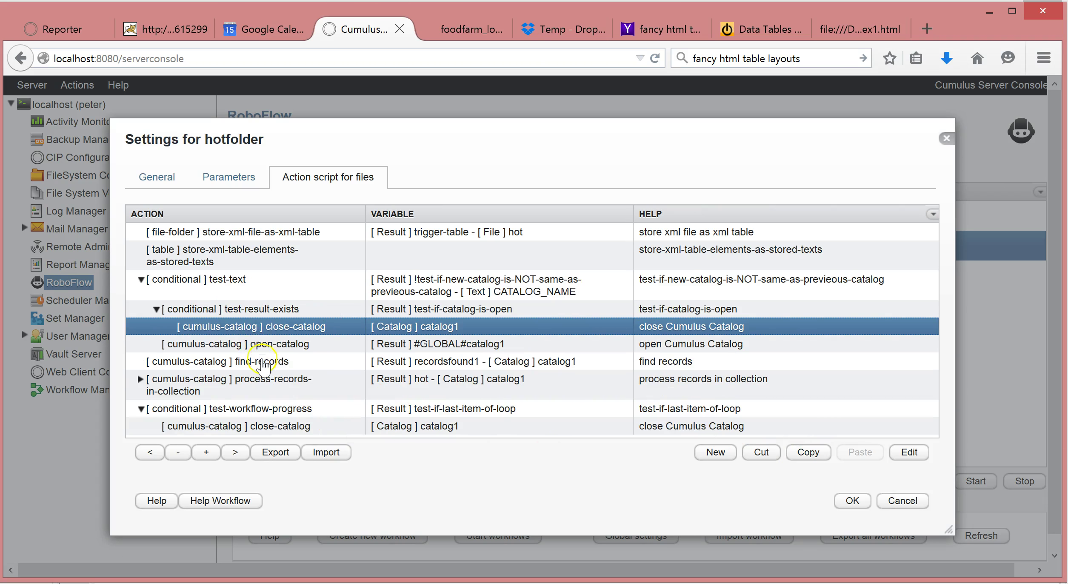
click(235, 345)
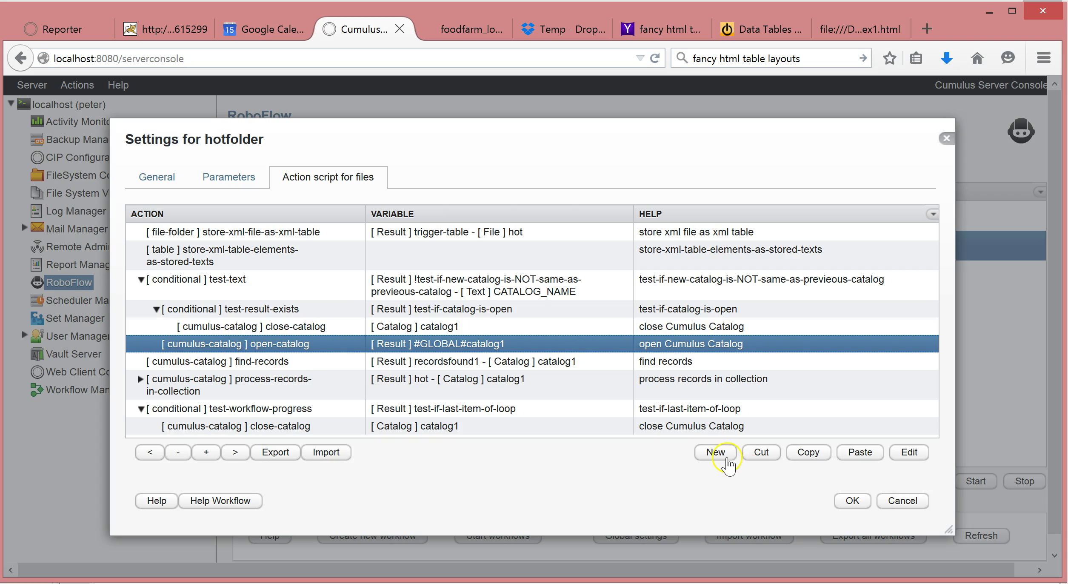
click(715, 454)
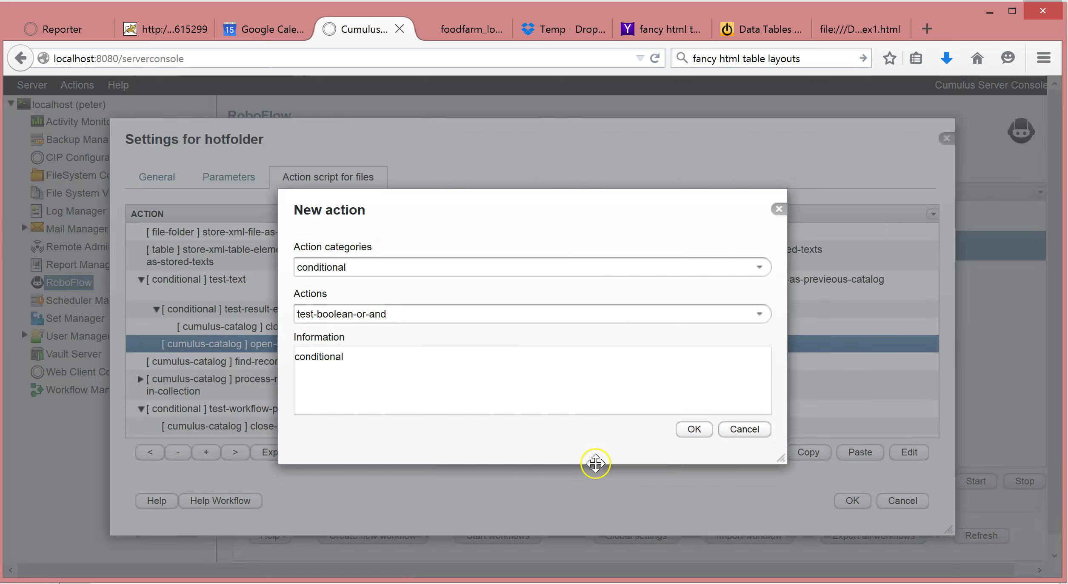
click(758, 315)
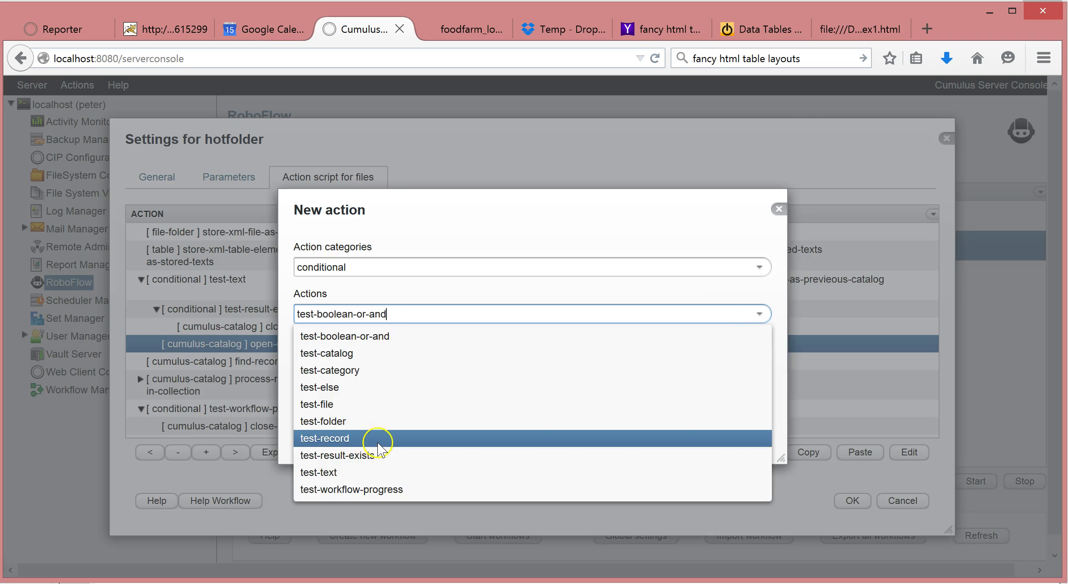
click(569, 292)
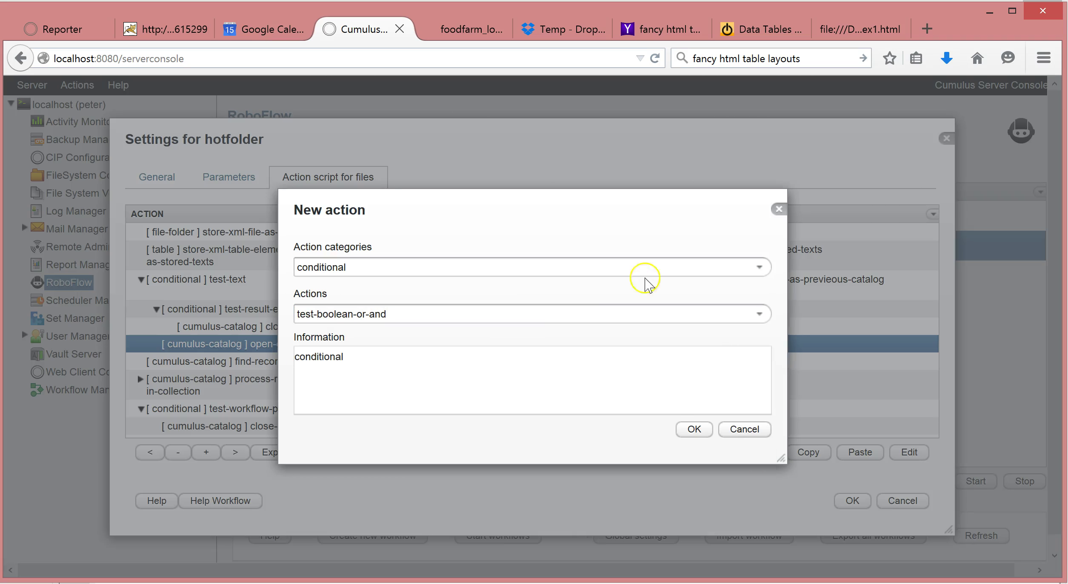
click(759, 268)
scroll(383, 404, down, 1)
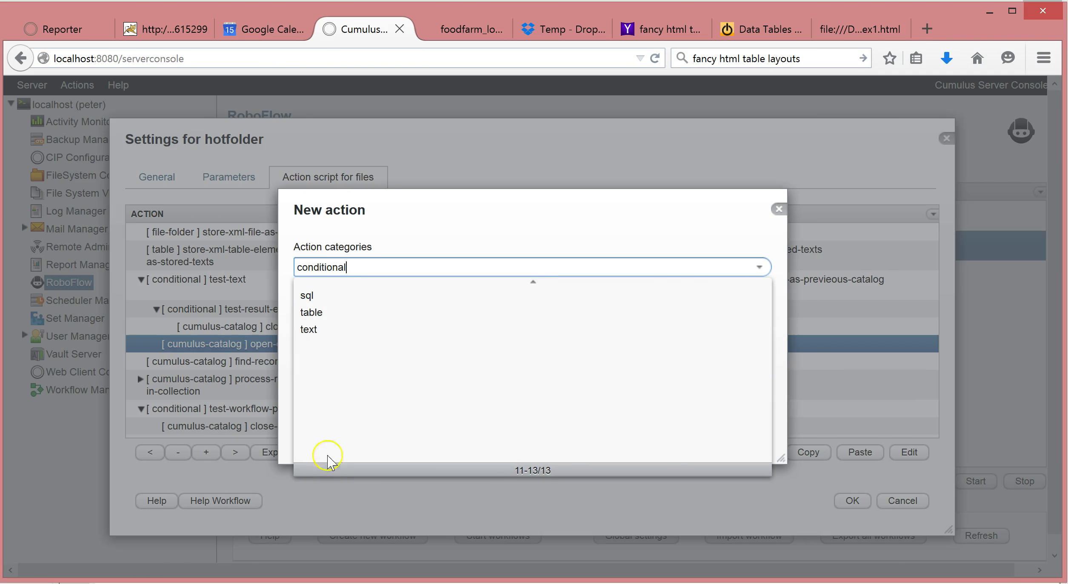
click(317, 329)
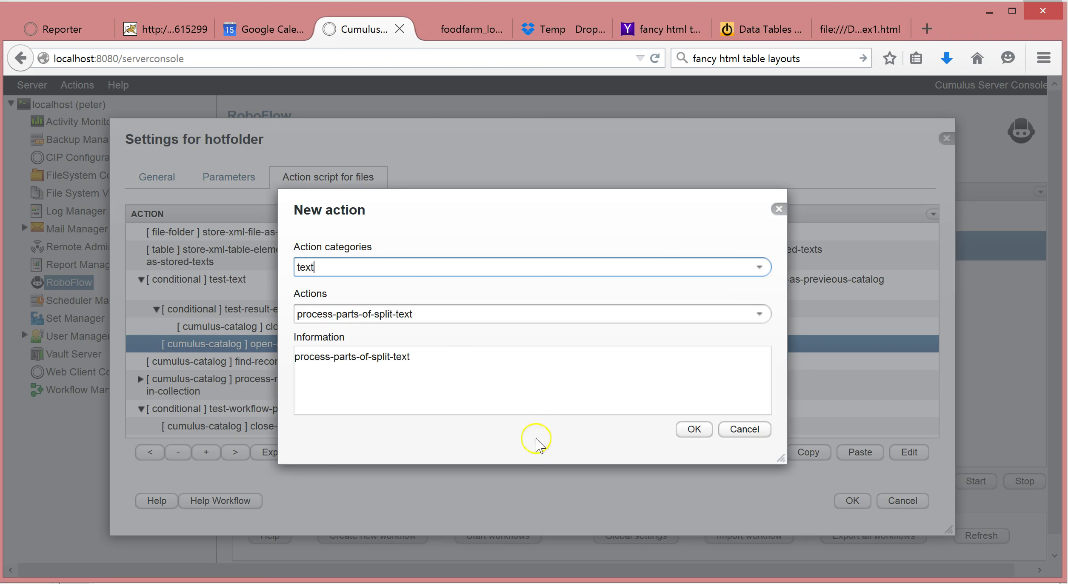
click(690, 429)
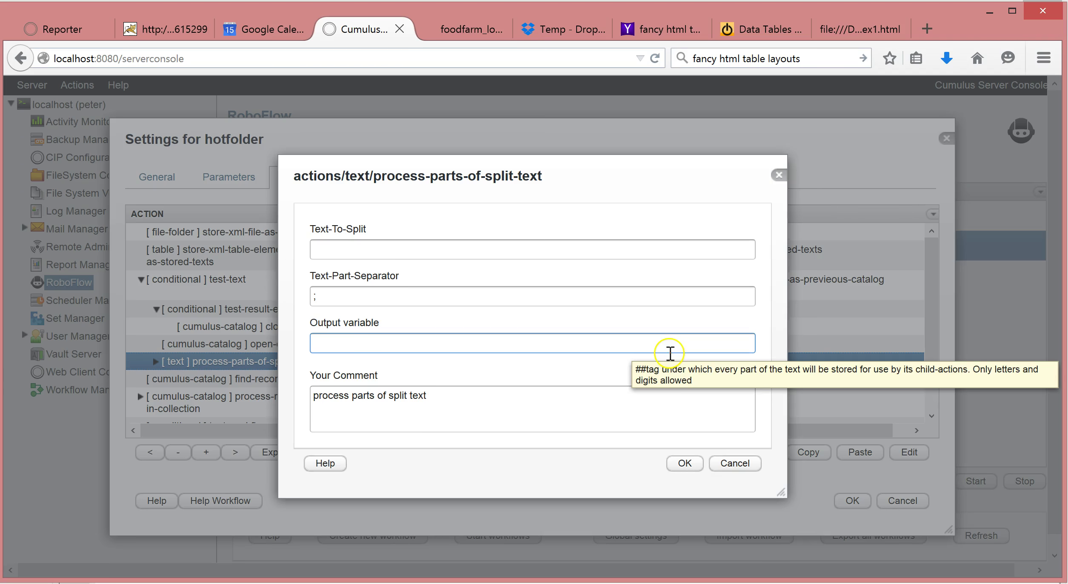
click(751, 471)
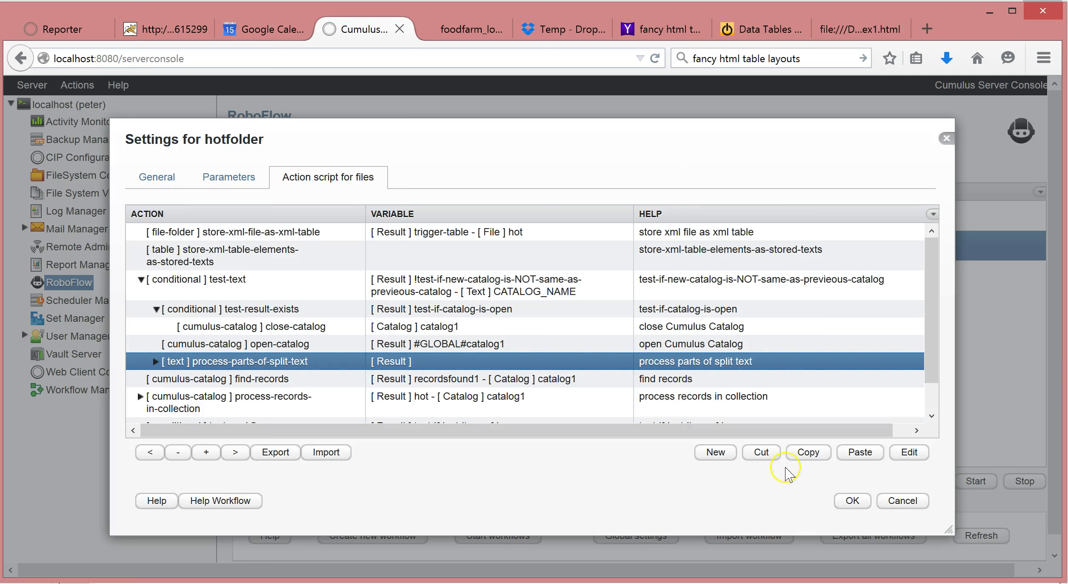
click(761, 452)
Add a store-text action from the text category directly after open-catalog inside the test-text condition.
click(296, 344)
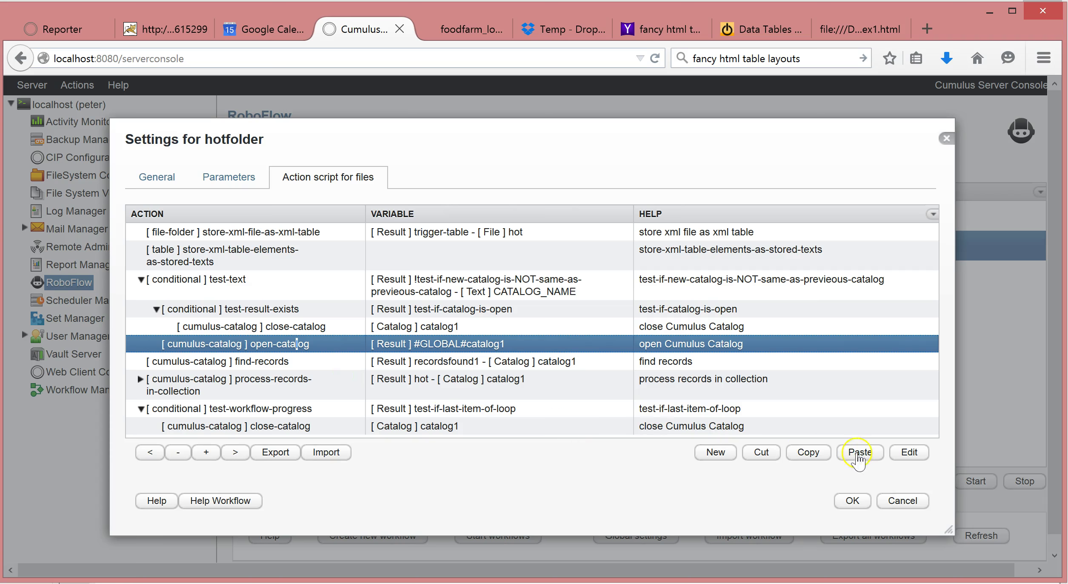
click(716, 452)
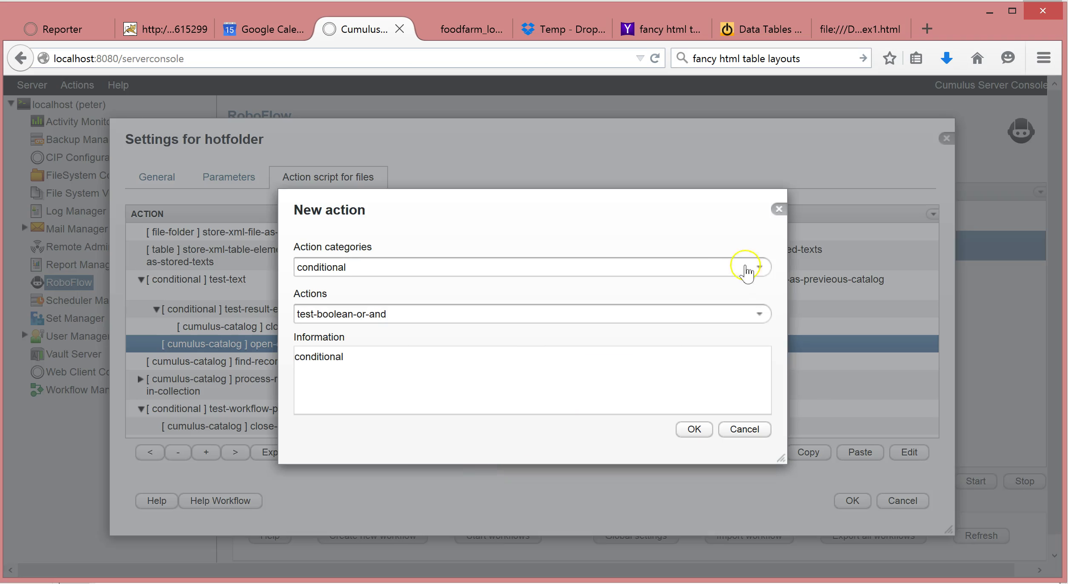
click(672, 269)
scroll(495, 336, down, 3)
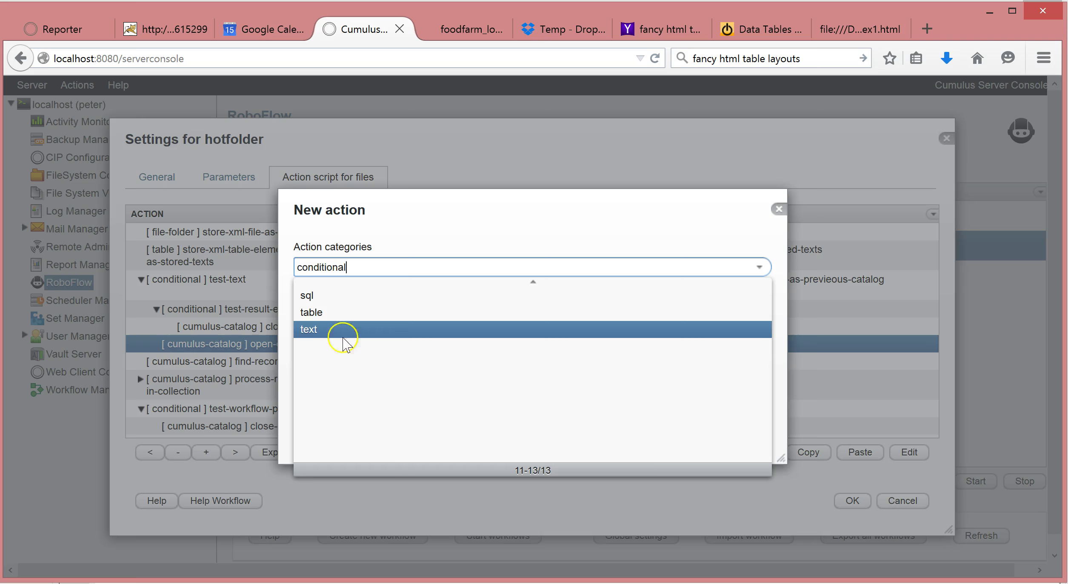
click(329, 331)
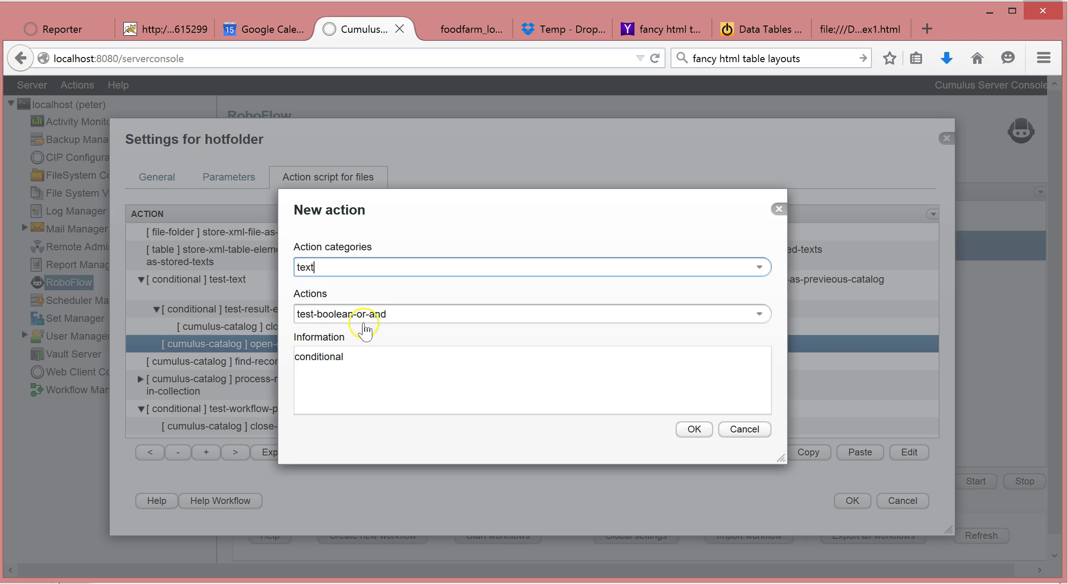
click(759, 314)
scroll(399, 409, down, 3)
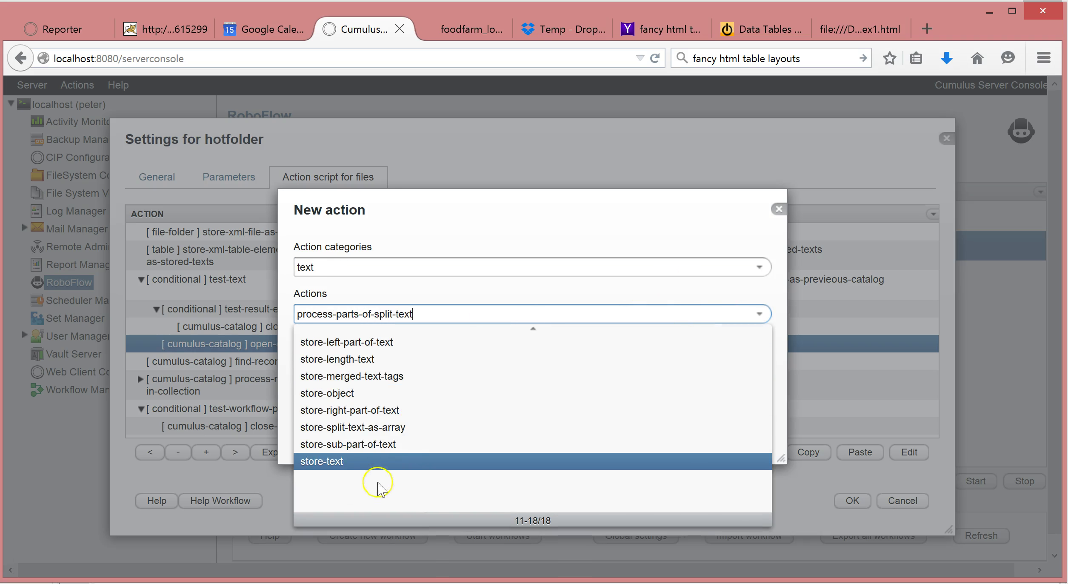
click(359, 463)
click(695, 428)
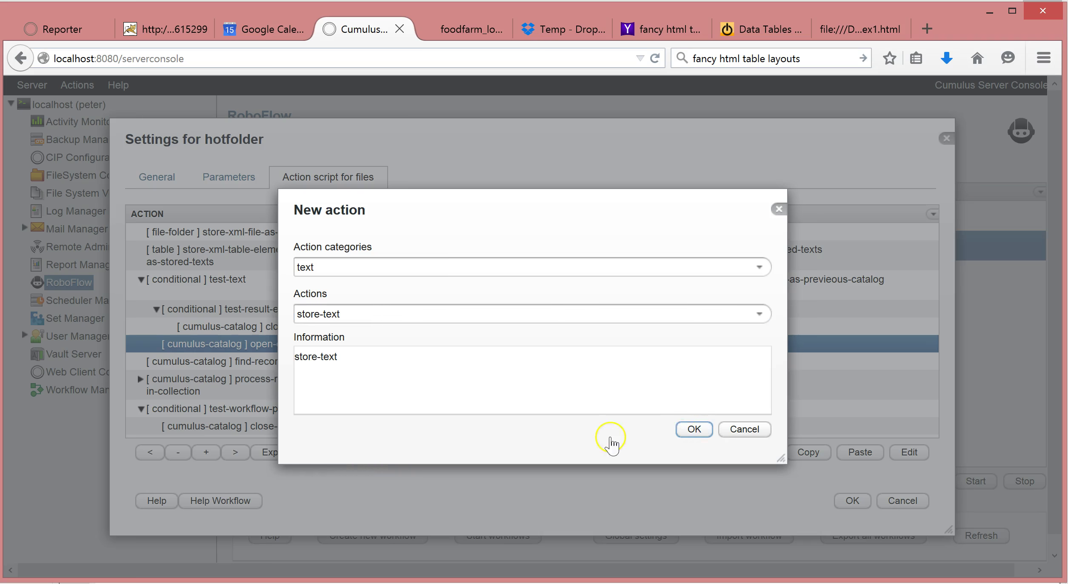
Set the output variable of the store-text action to #GLOBAL#previousCatalog.
click(619, 270)
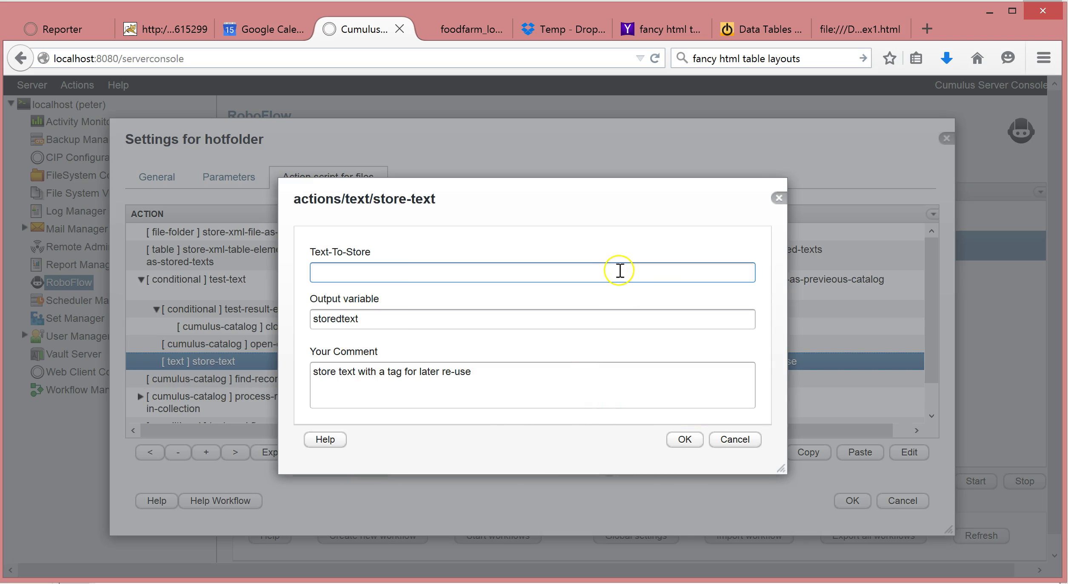
double_click(408, 324)
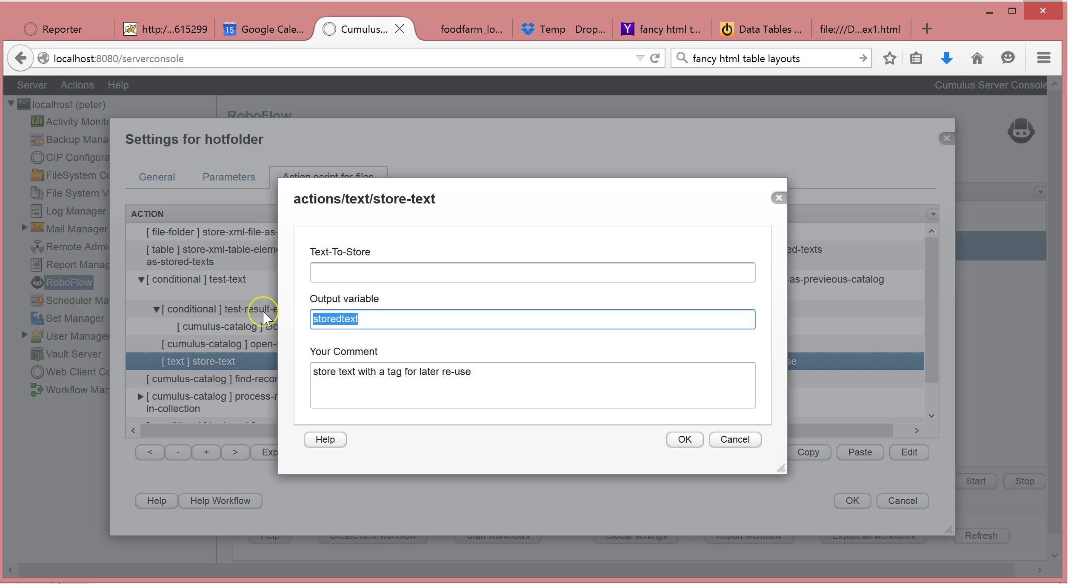
key(ctrl+v)
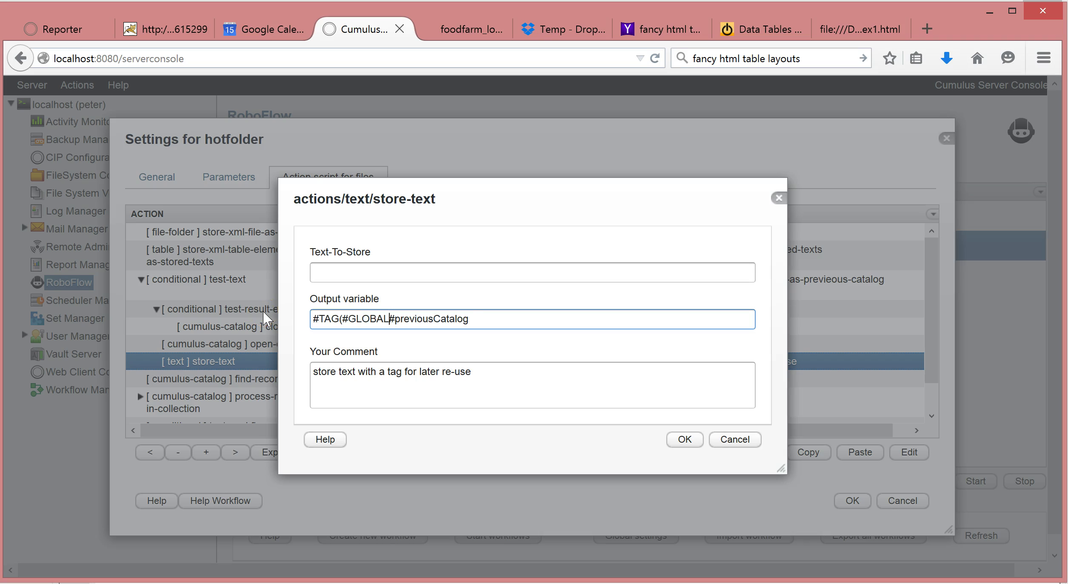
key(BackSpace)
key(BackSpace)
key(BackSpace)
key(BackSpace)
key(BackSpace)
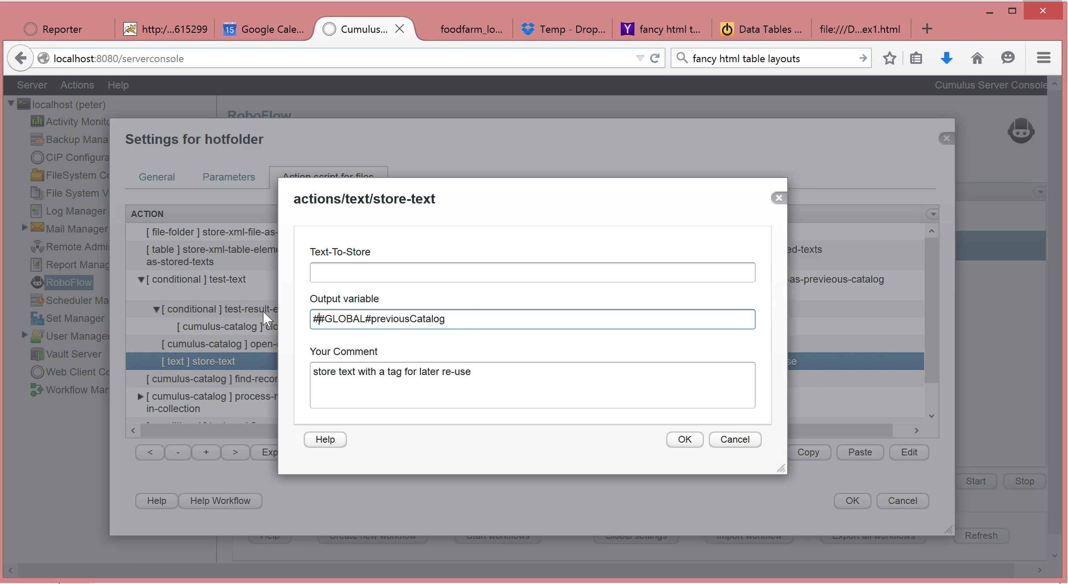
Set the text to store to #TAG(CATALOG_NAME)TAG# and accept the store-text settings.
click(444, 272)
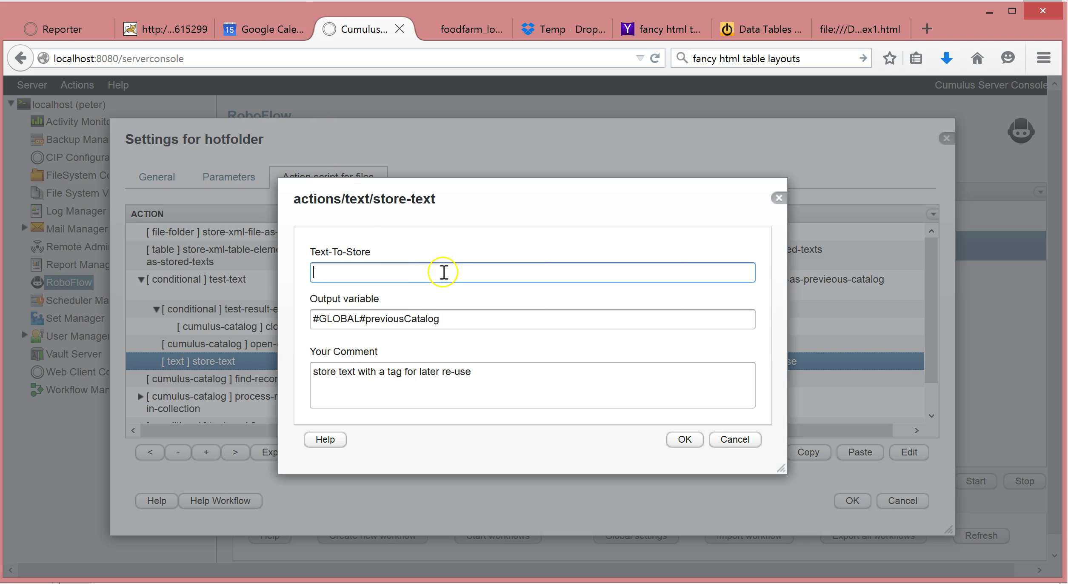
key(ctrl+v)
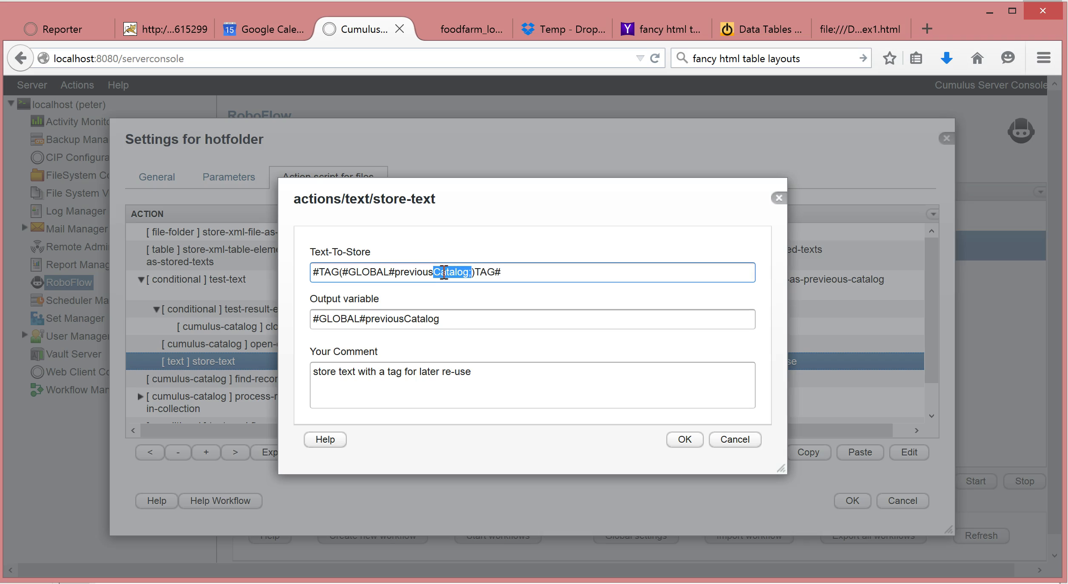
key(shift+Left)
key(shift+Left)
key(shift+Left)
key(shift+Left)
key(shift+Left)
key(shift+Left)
key(shift+Left)
key(shift+Left)
key(shift+Left)
key(shift+Left)
key(shift+Left)
key(shift+Left)
key(shift+Left)
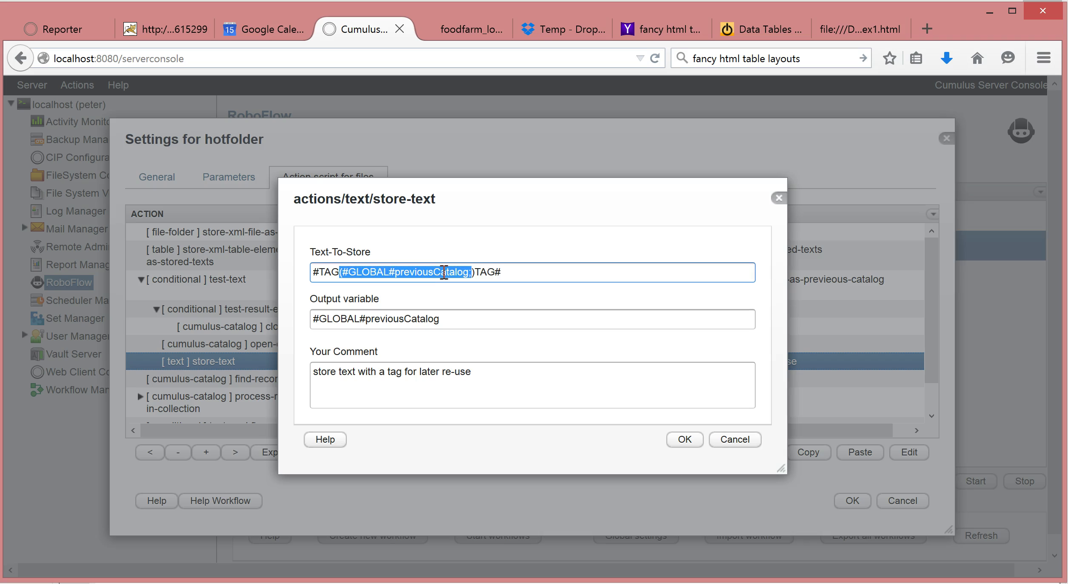
text(CATALOG_NAME)
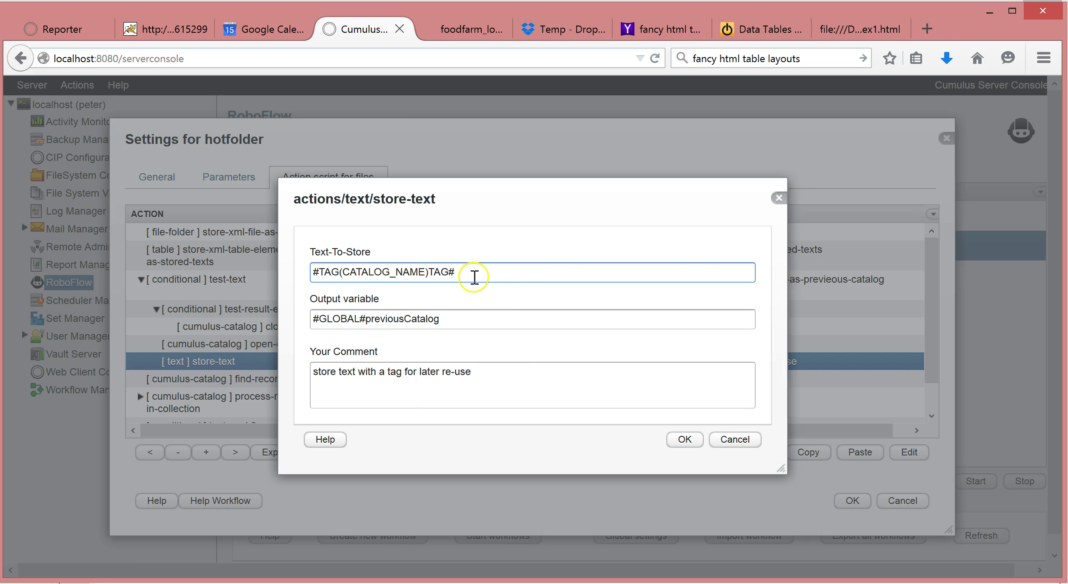
click(680, 439)
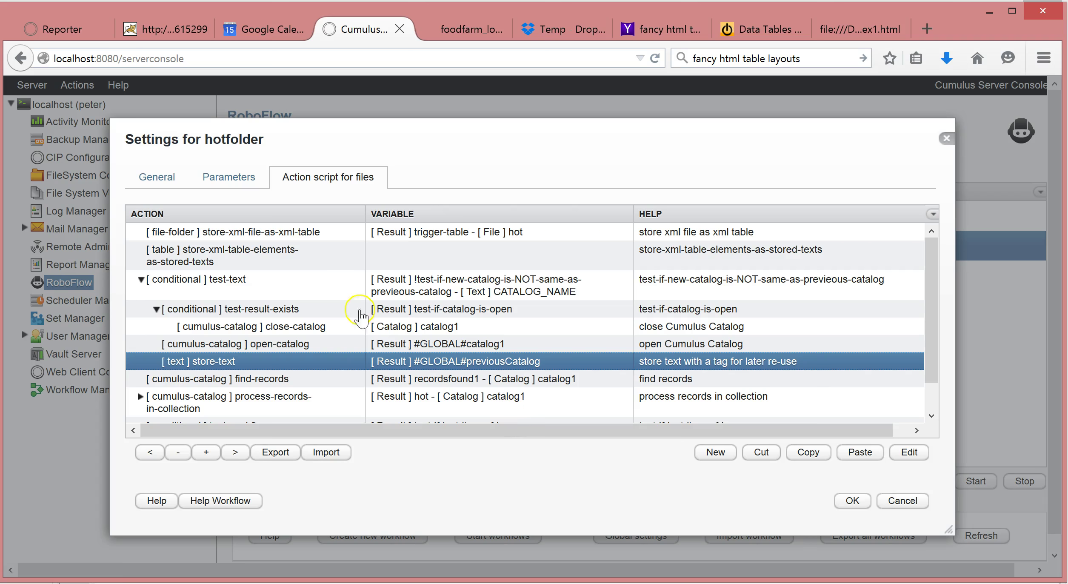
Review the script order and the settings of the store-text, test-text and test-result-exists actions.
double_click(306, 362)
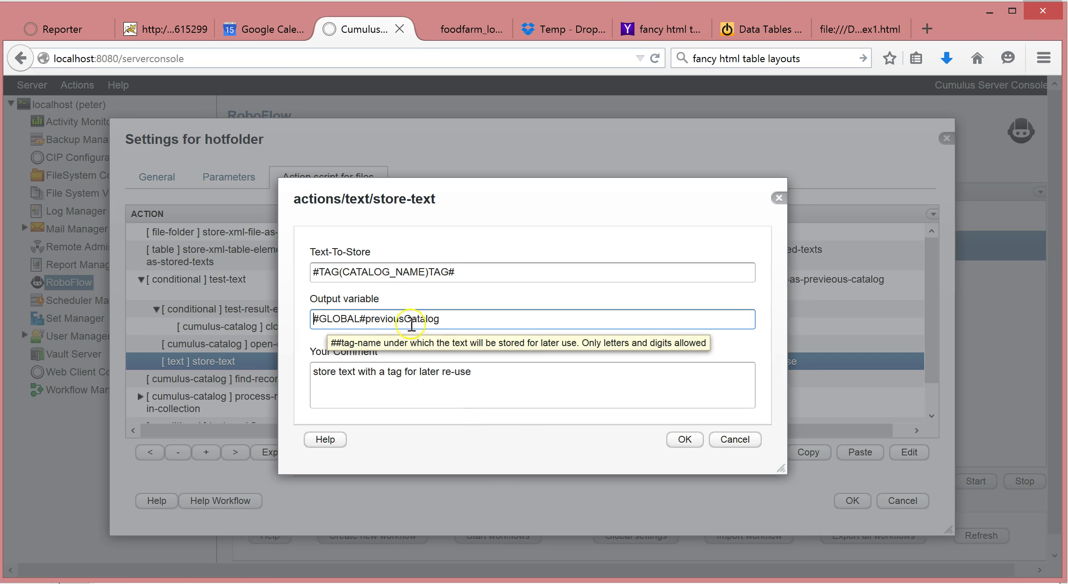
click(684, 439)
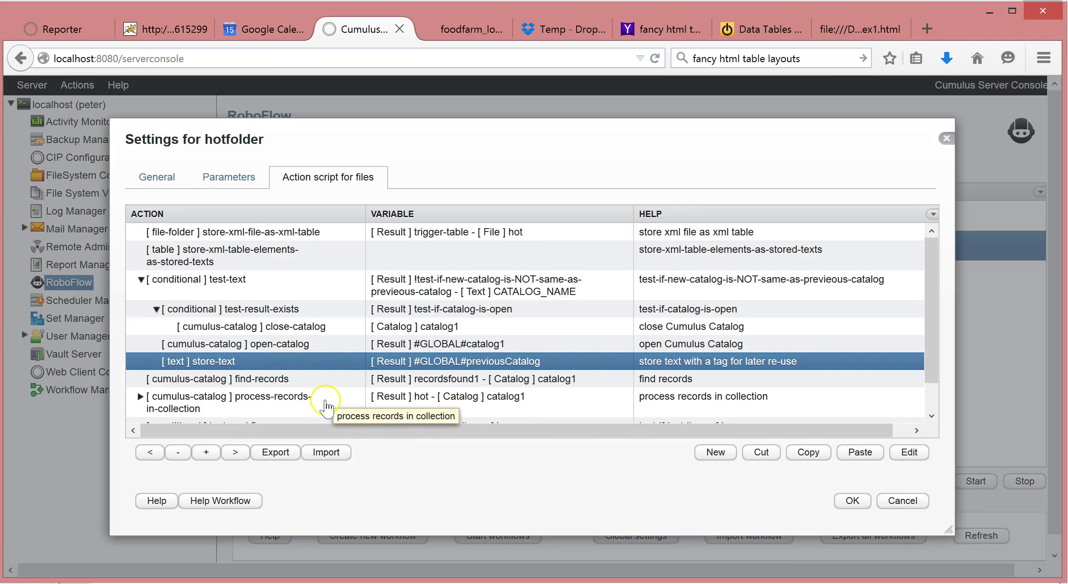
click(140, 279)
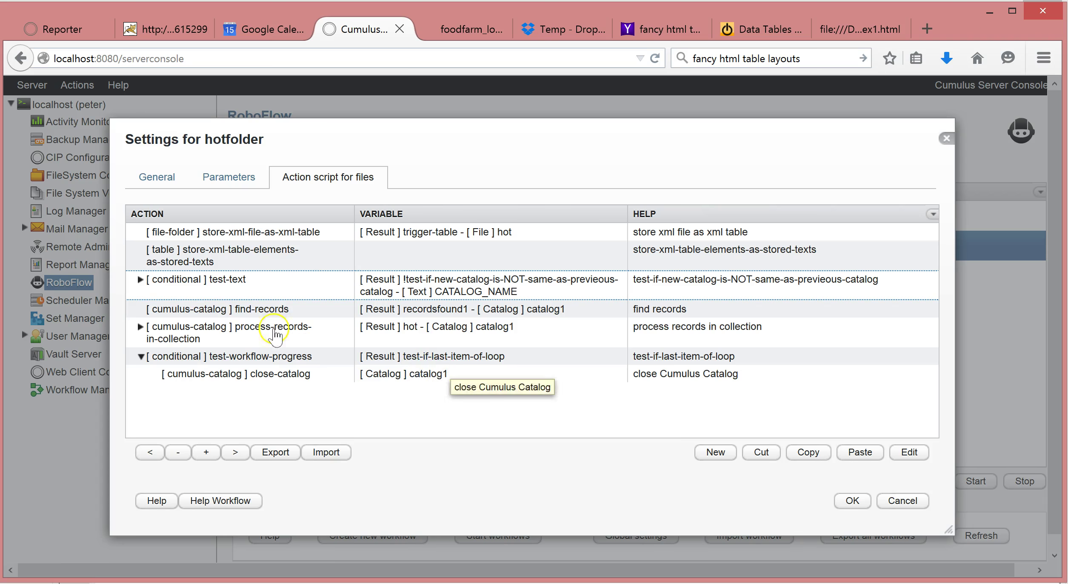
click(280, 236)
click(281, 254)
click(238, 286)
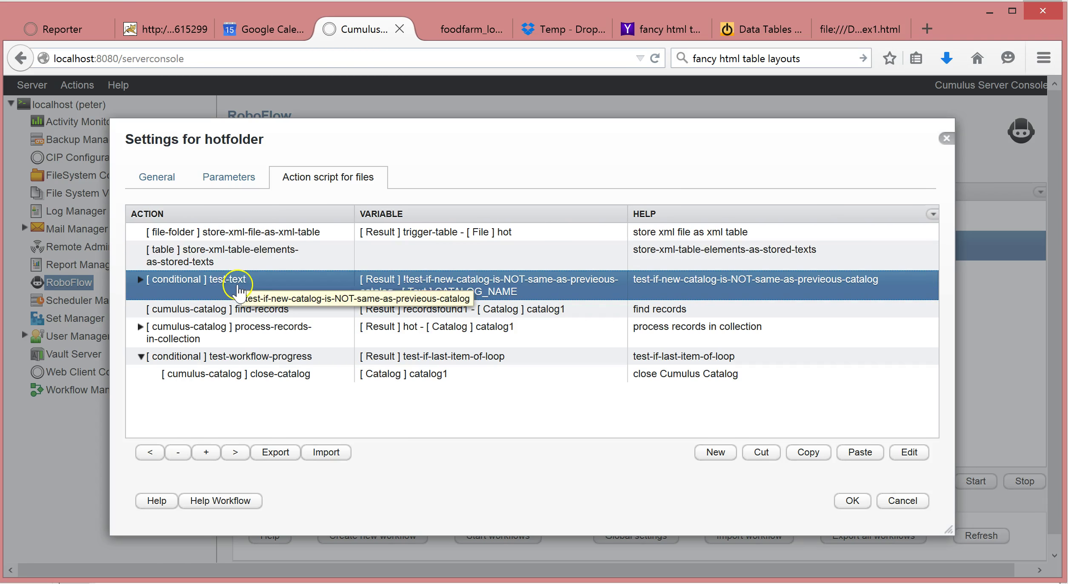
double_click(238, 285)
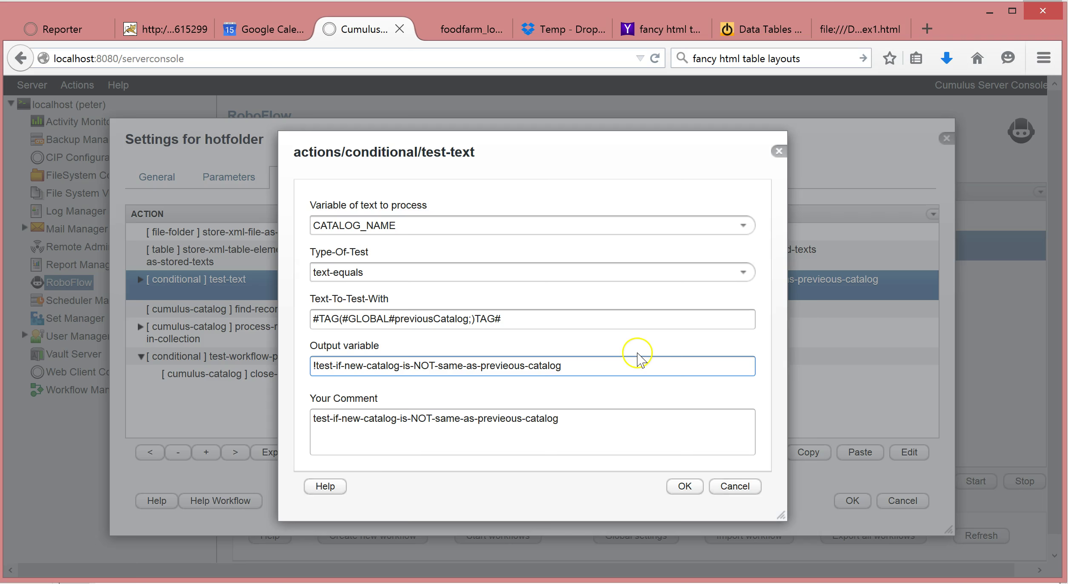
click(738, 489)
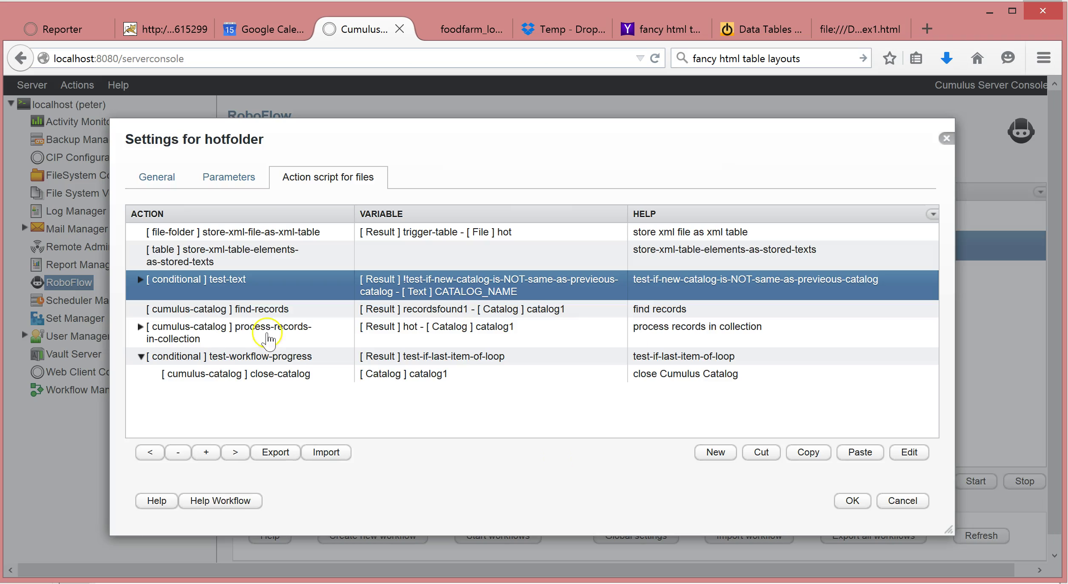
click(140, 279)
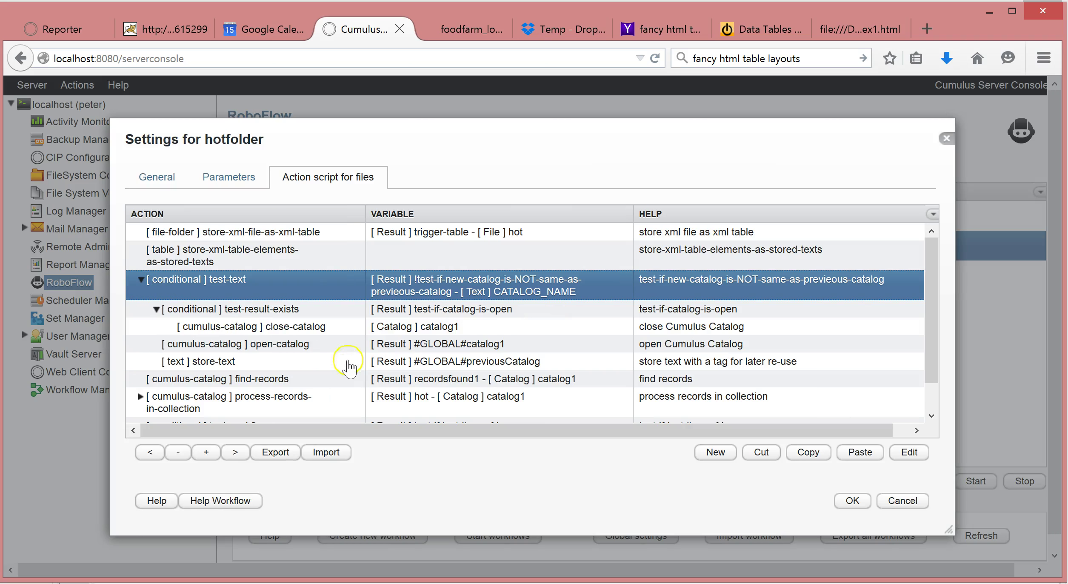
double_click(257, 310)
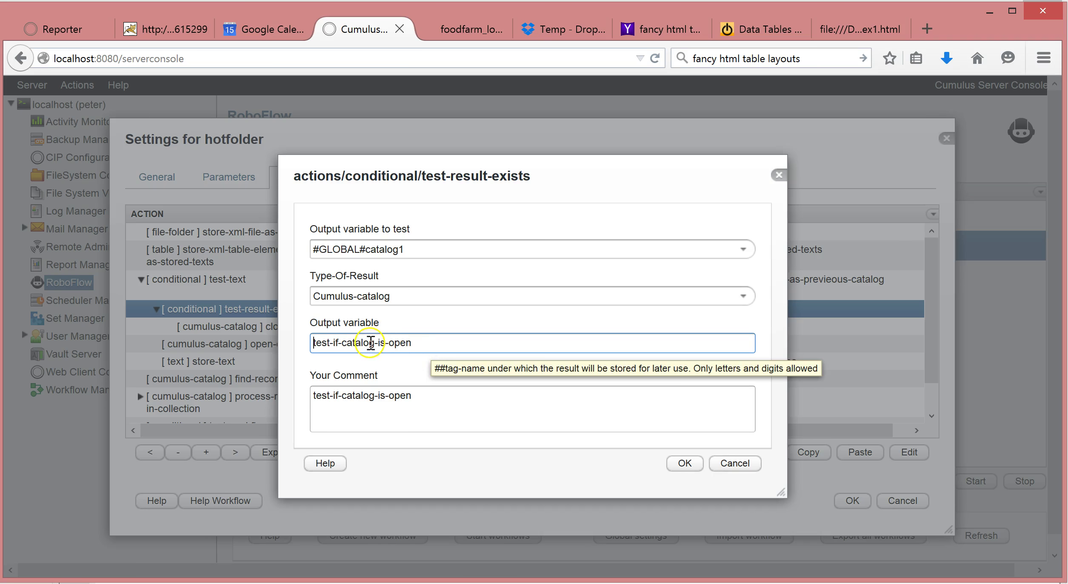
click(736, 464)
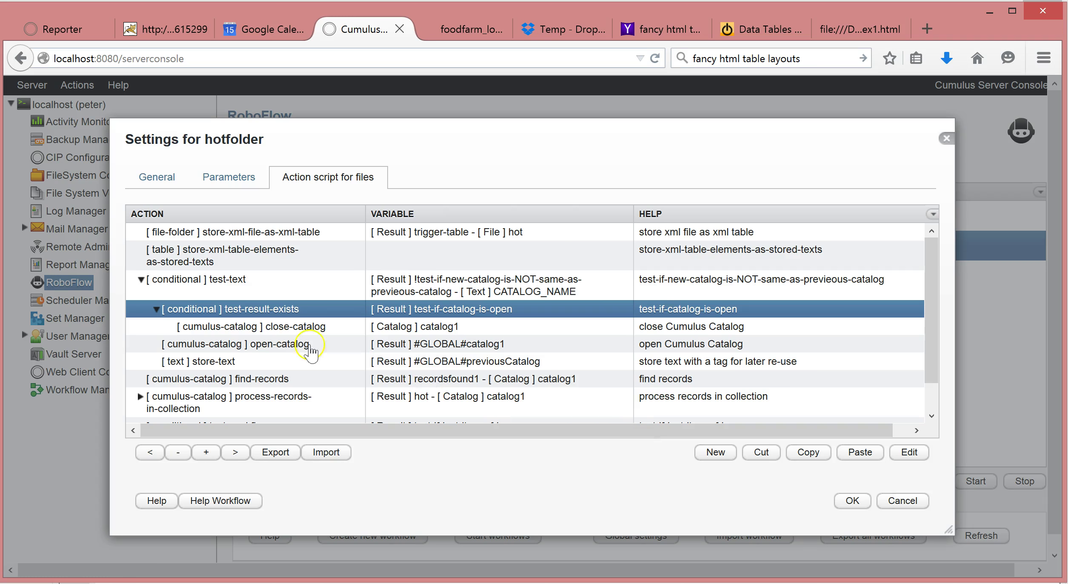
Set the catalog variable of the close-catalog action inside the test-result-exists condition to #GLOBAL#catalog1 and accept the settings.
click(247, 332)
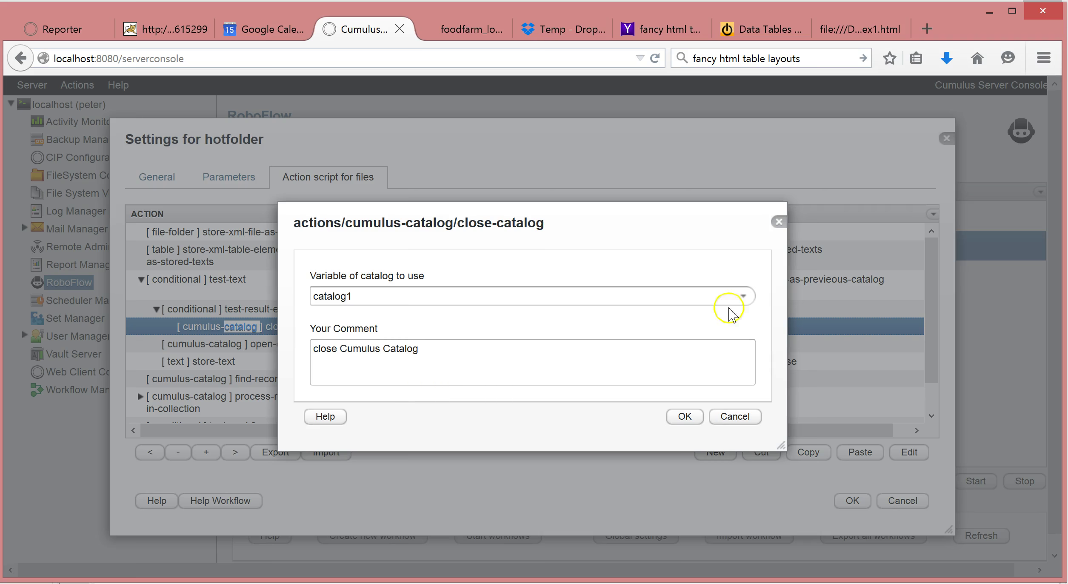
click(742, 296)
click(369, 336)
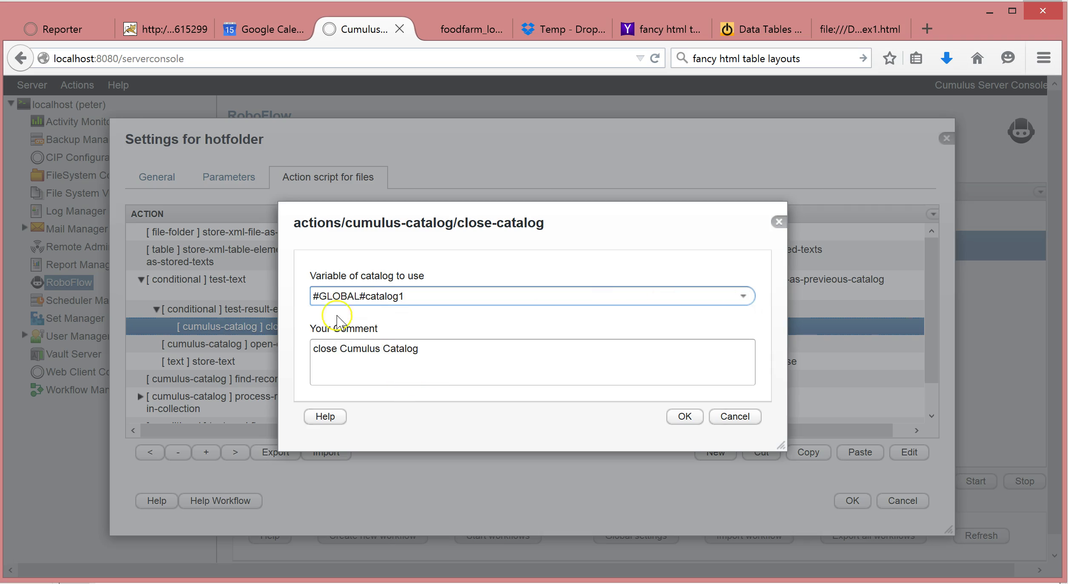
click(684, 416)
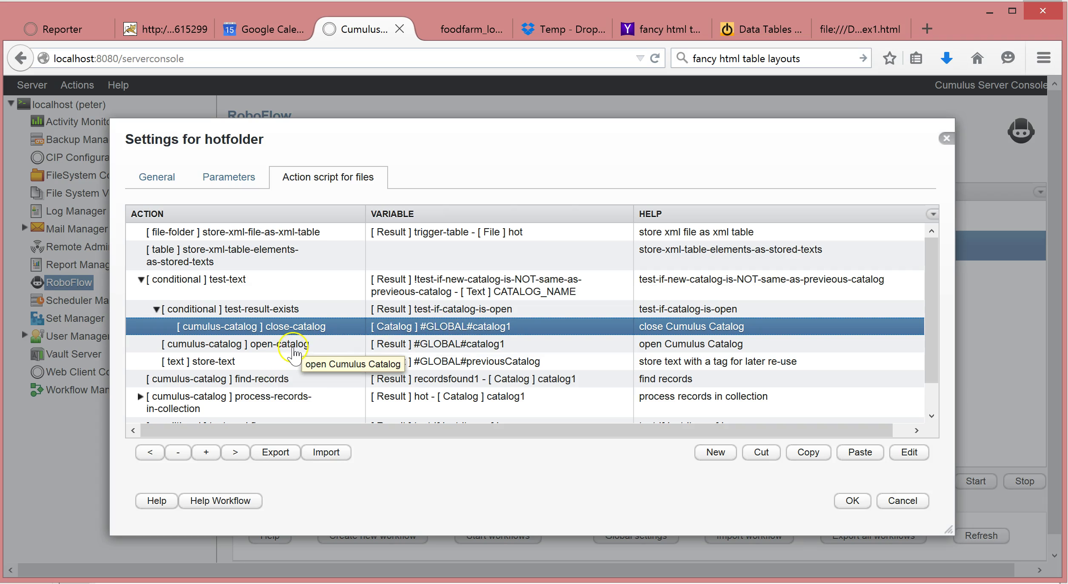
Check the settings of the open-catalog and store-text actions inside the test-text condition, accepting both unchanged.
click(156, 308)
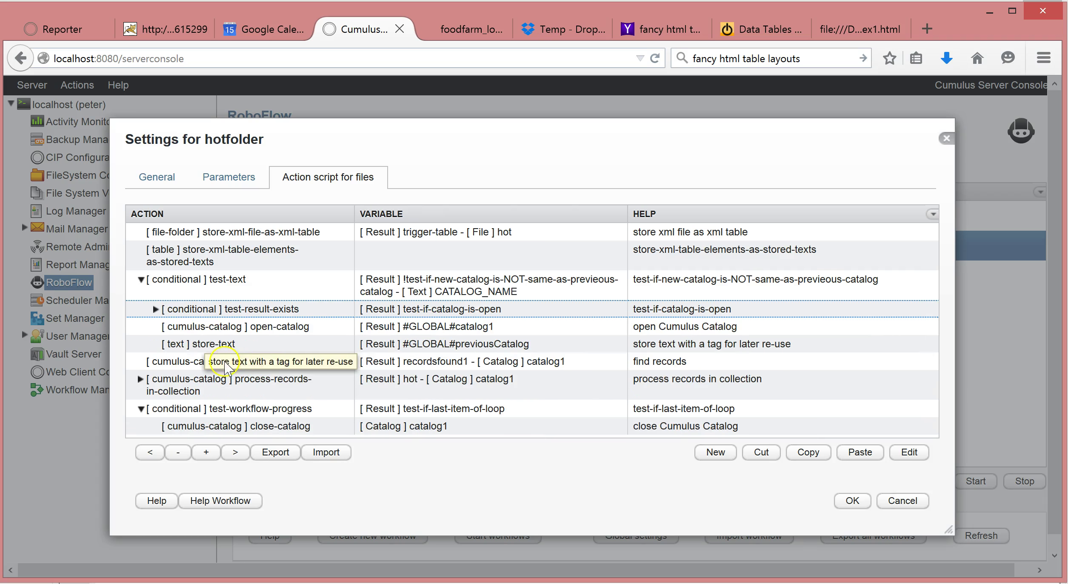
double_click(264, 331)
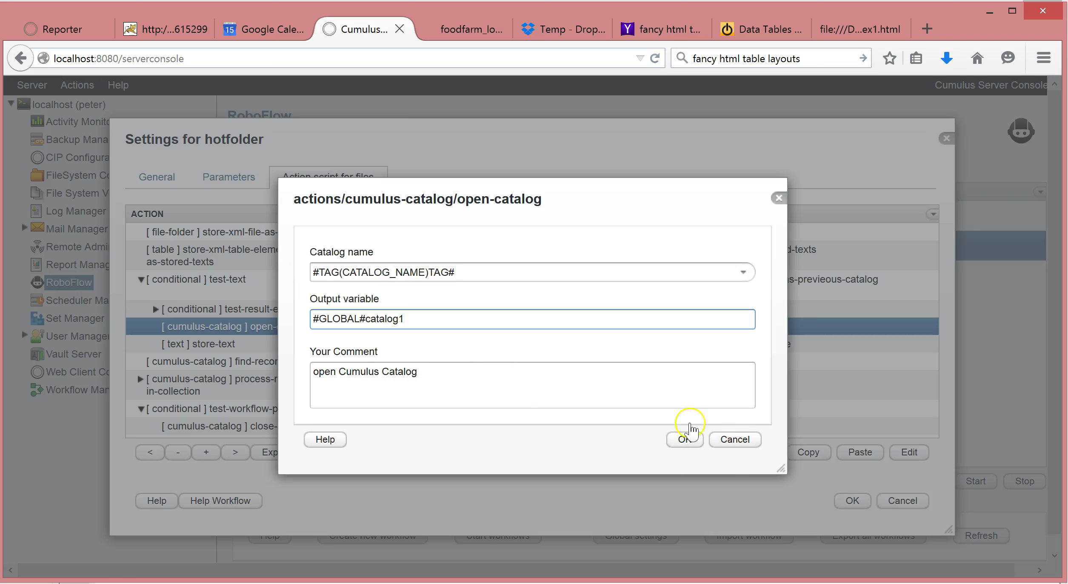
click(686, 438)
double_click(236, 342)
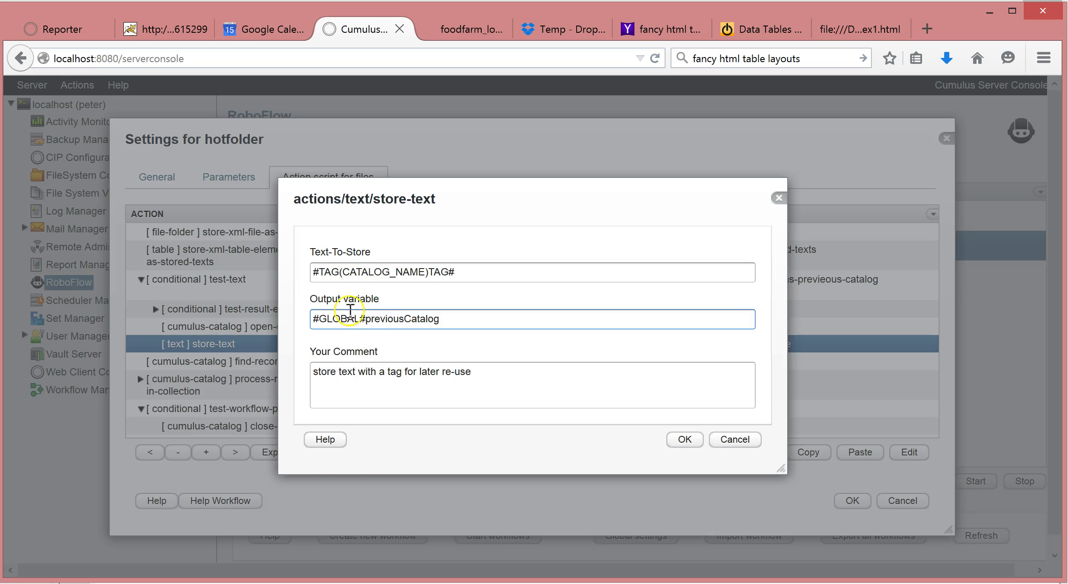
click(682, 439)
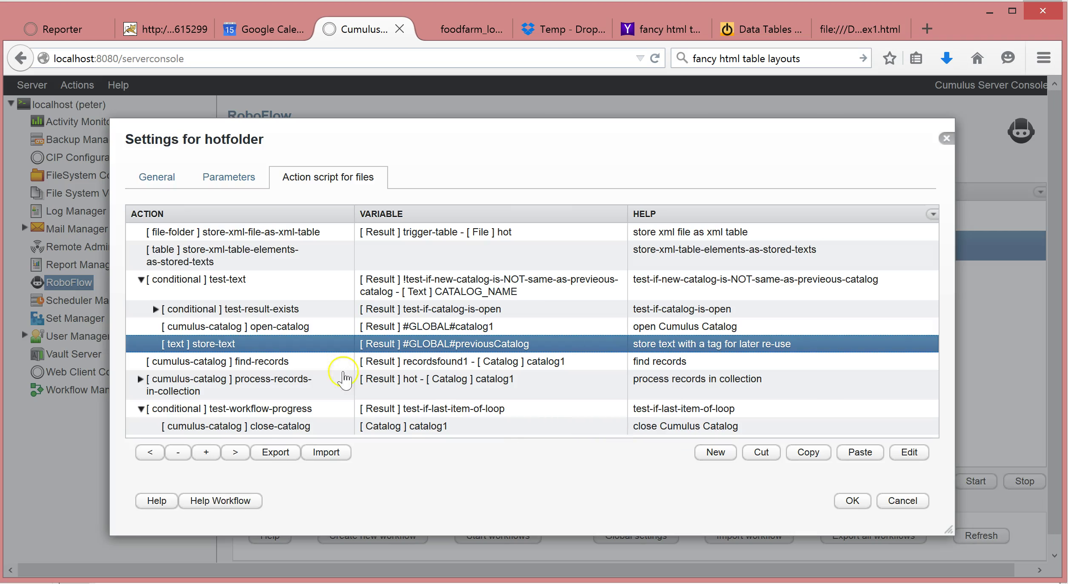
click(140, 280)
click(141, 279)
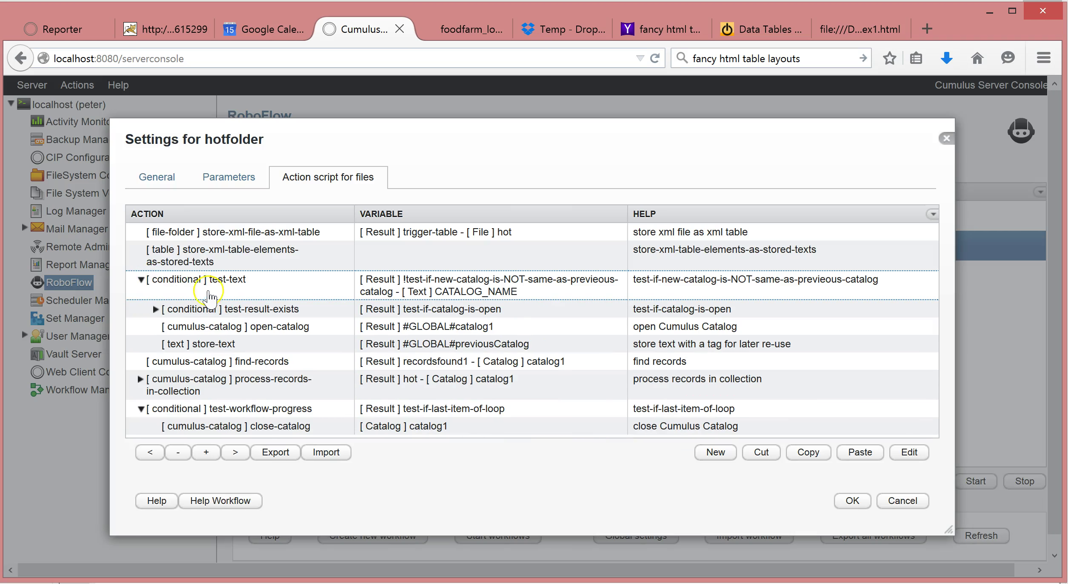
click(142, 287)
click(141, 280)
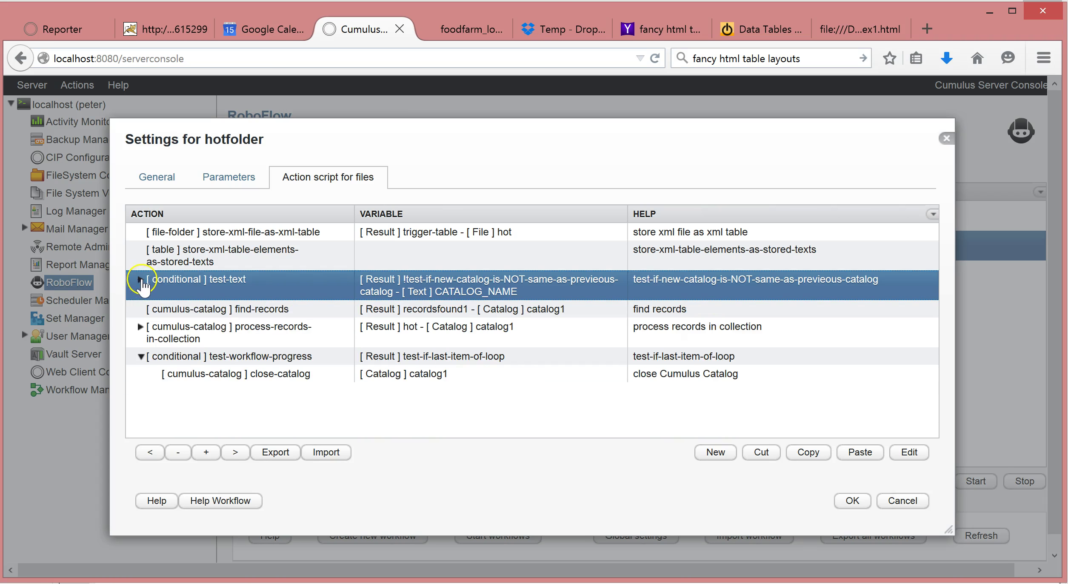
Set the catalog variable of the find-records action to #GLOBAL#catalog1 and accept the settings.
double_click(255, 315)
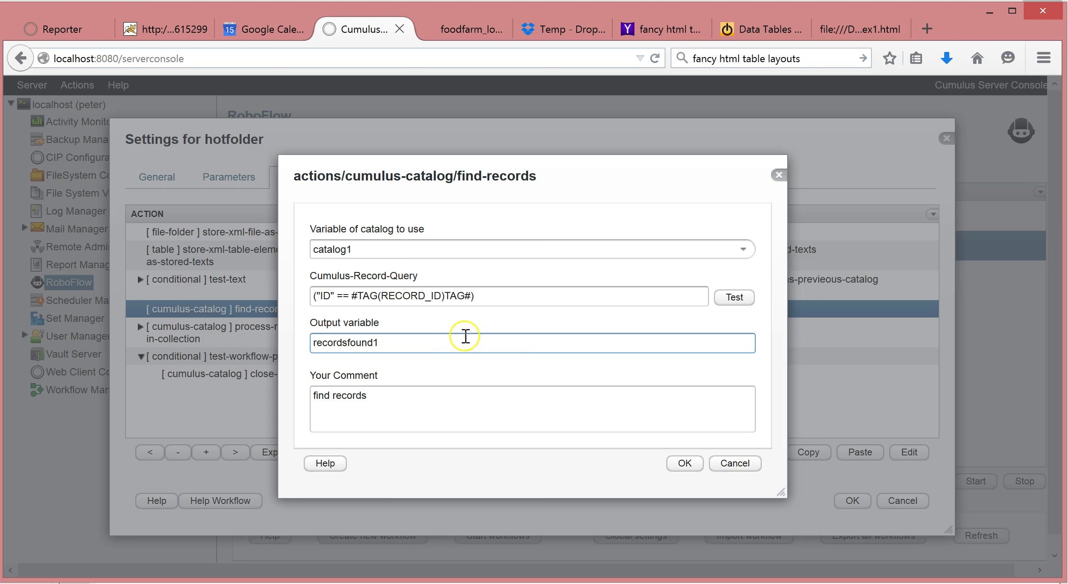
click(743, 250)
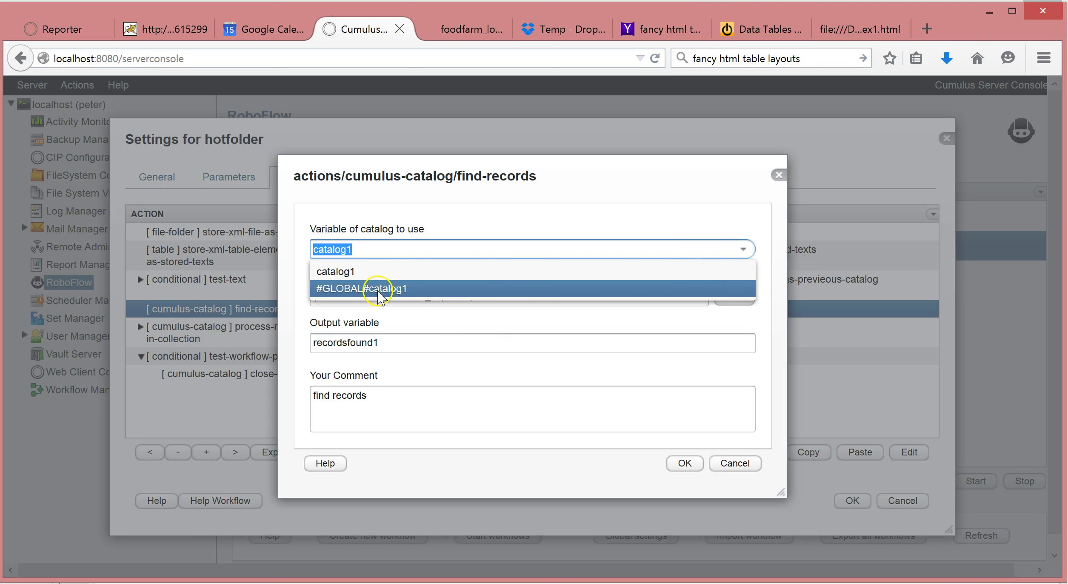
click(389, 287)
click(682, 463)
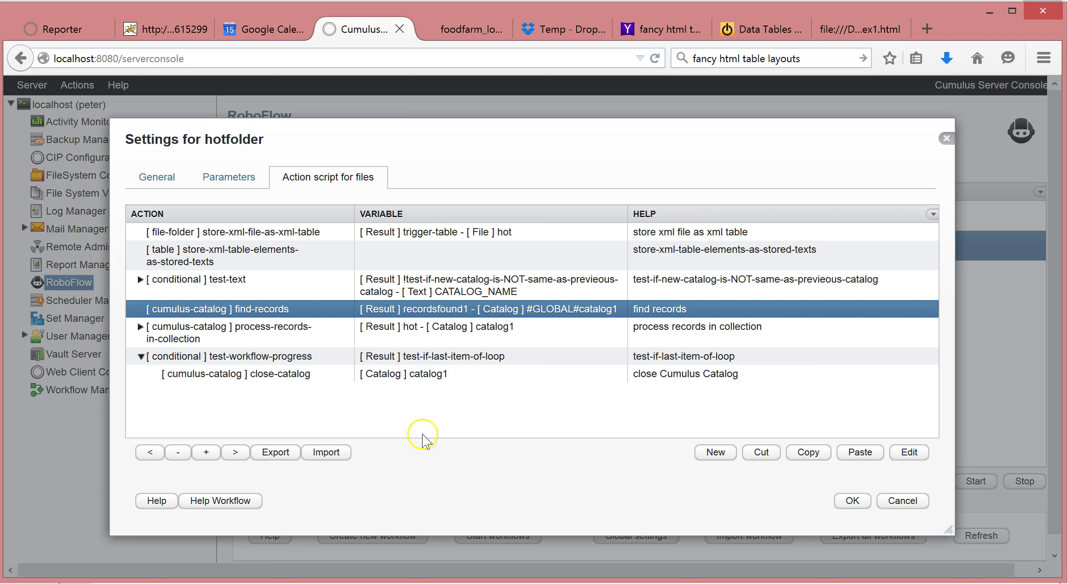
Set the catalog variable of the process-records-in-collection action to #GLOBAL#catalog1 and accept the settings.
click(158, 329)
double_click(254, 339)
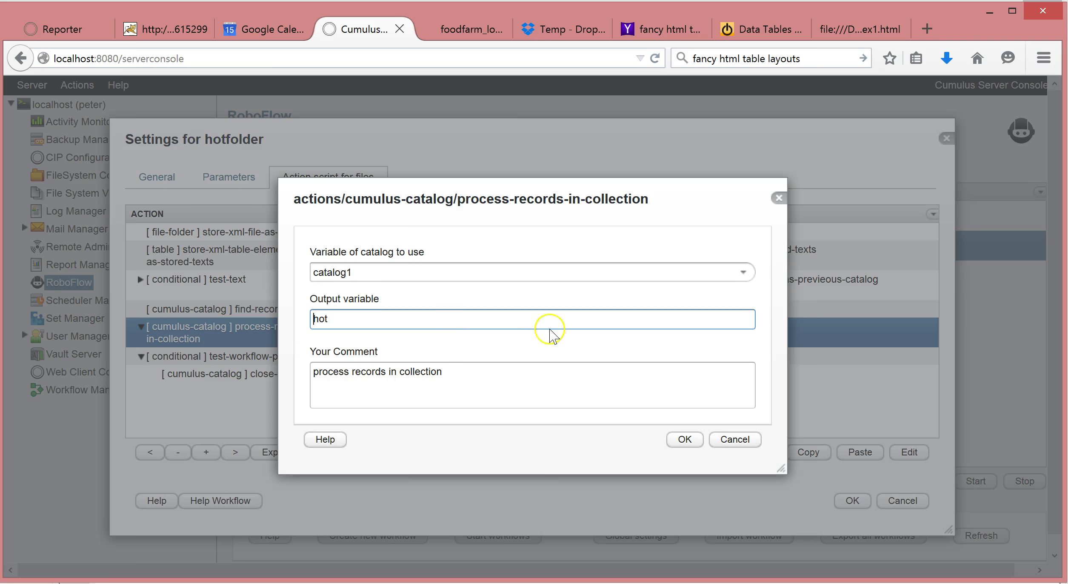
click(744, 272)
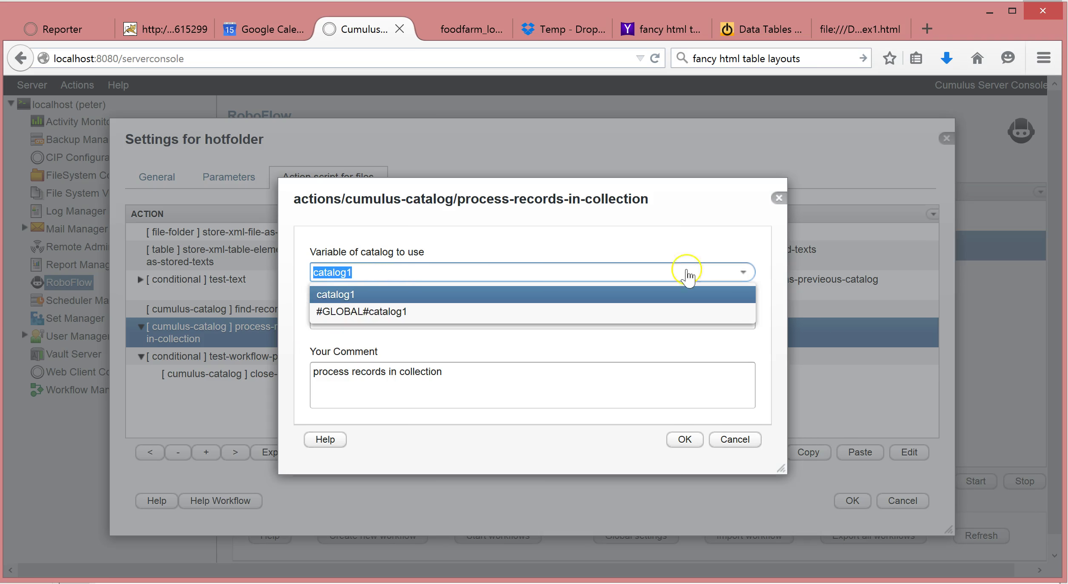
click(380, 312)
click(683, 439)
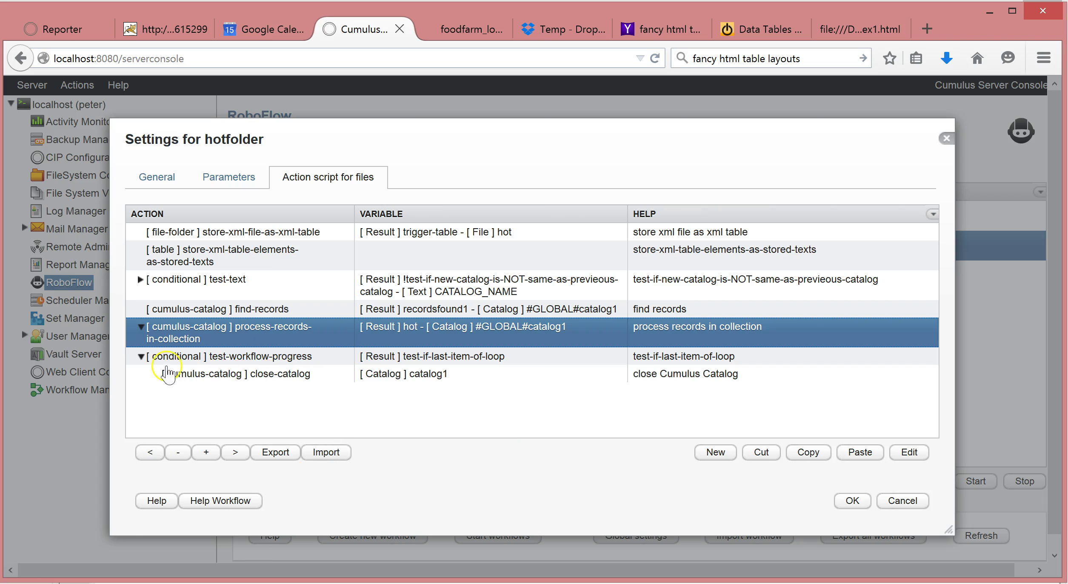
Set the catalog variable of the close-catalog action inside the test-workflow-progress condition to #GLOBAL#catalog1 and accept the settings.
click(141, 357)
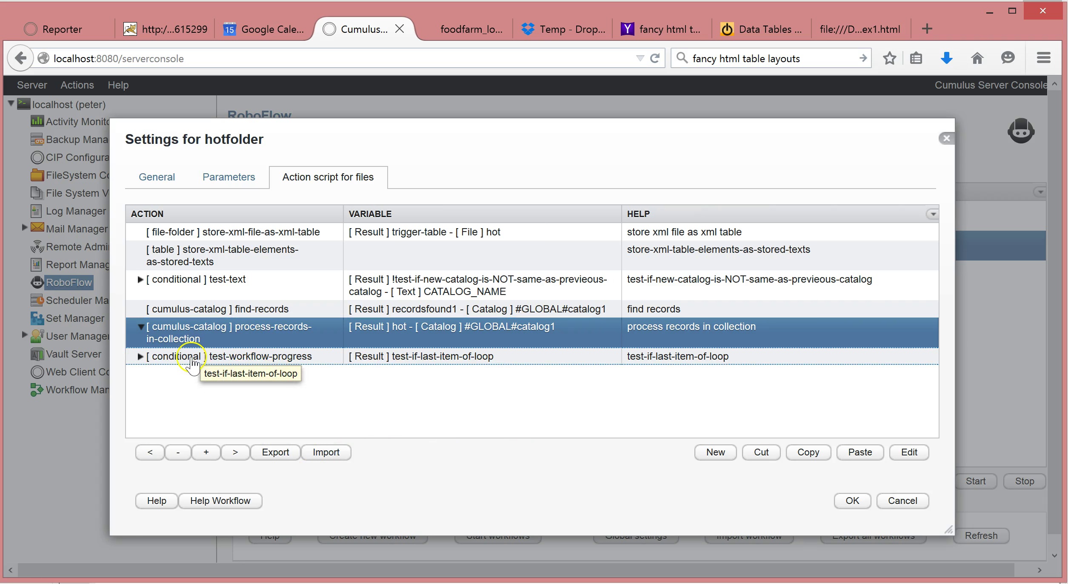
click(238, 357)
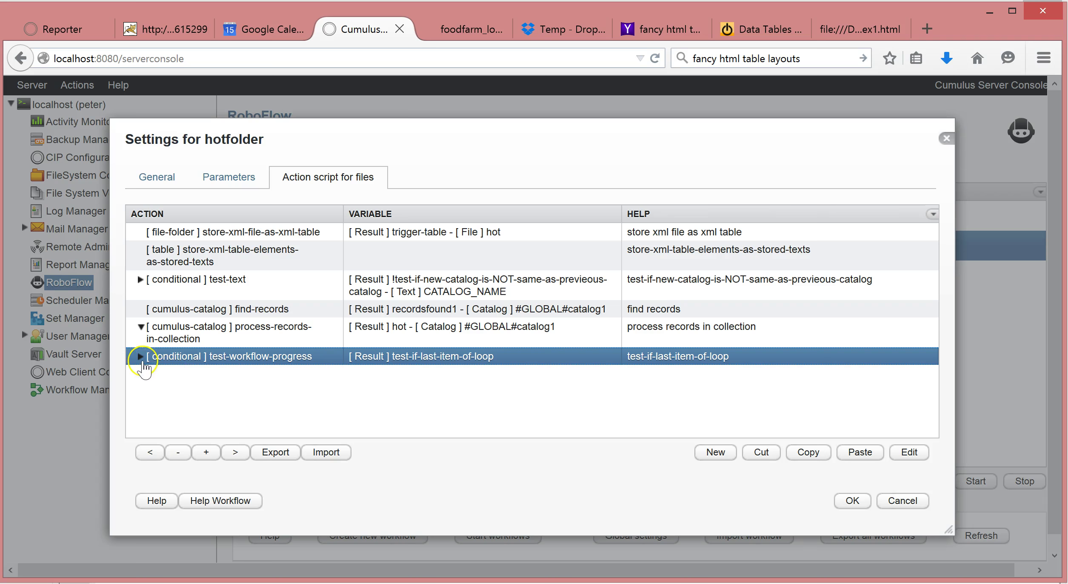
click(141, 357)
click(363, 375)
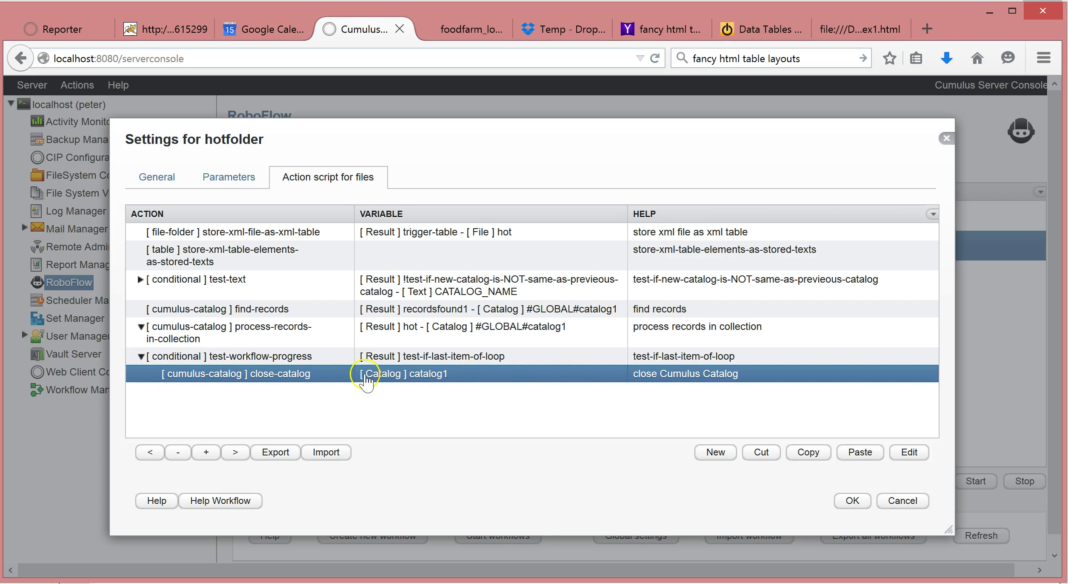
double_click(497, 374)
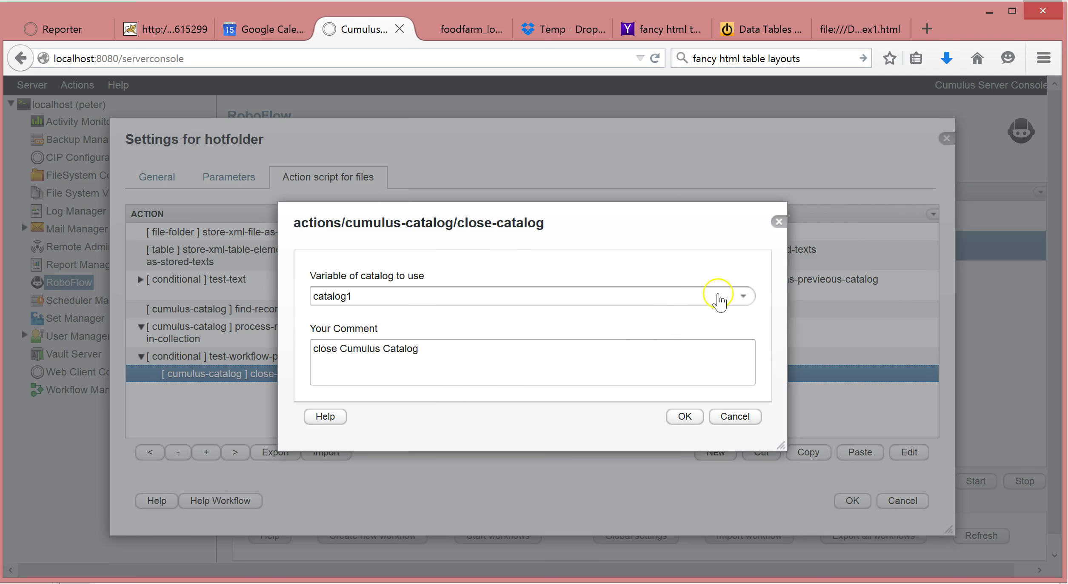
click(743, 297)
click(404, 333)
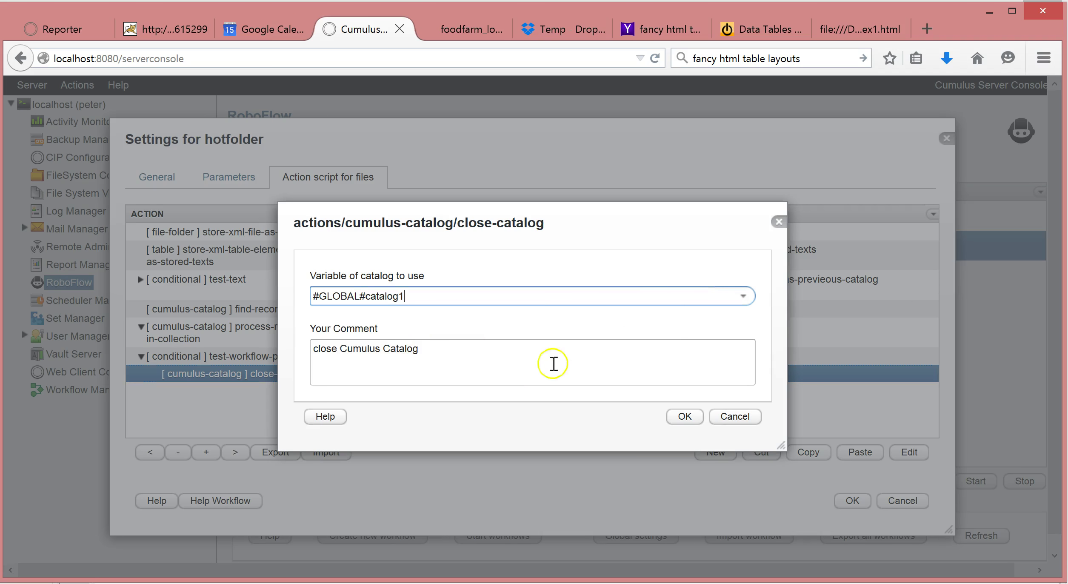
click(684, 415)
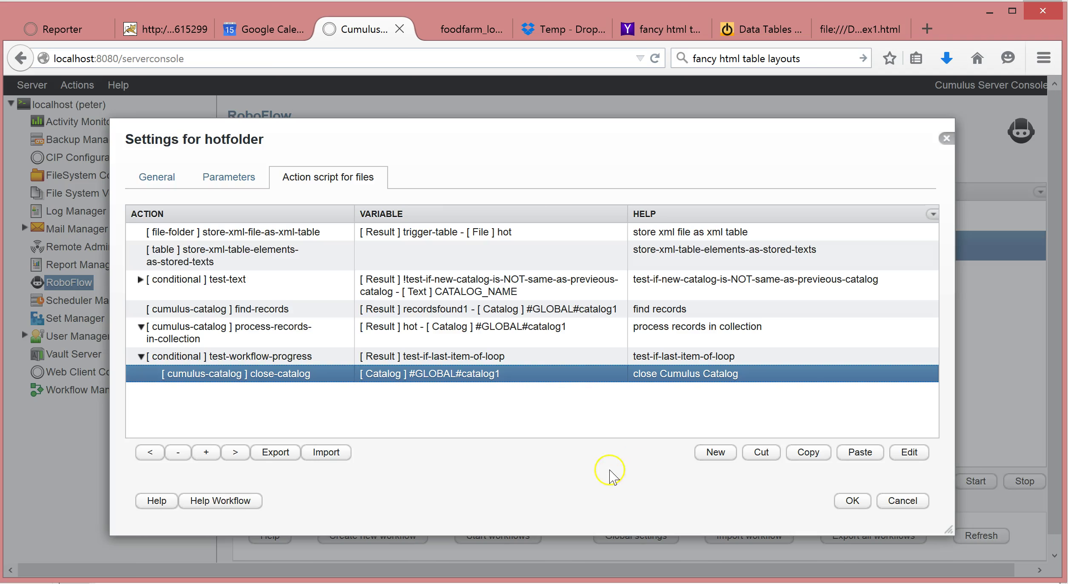
click(141, 356)
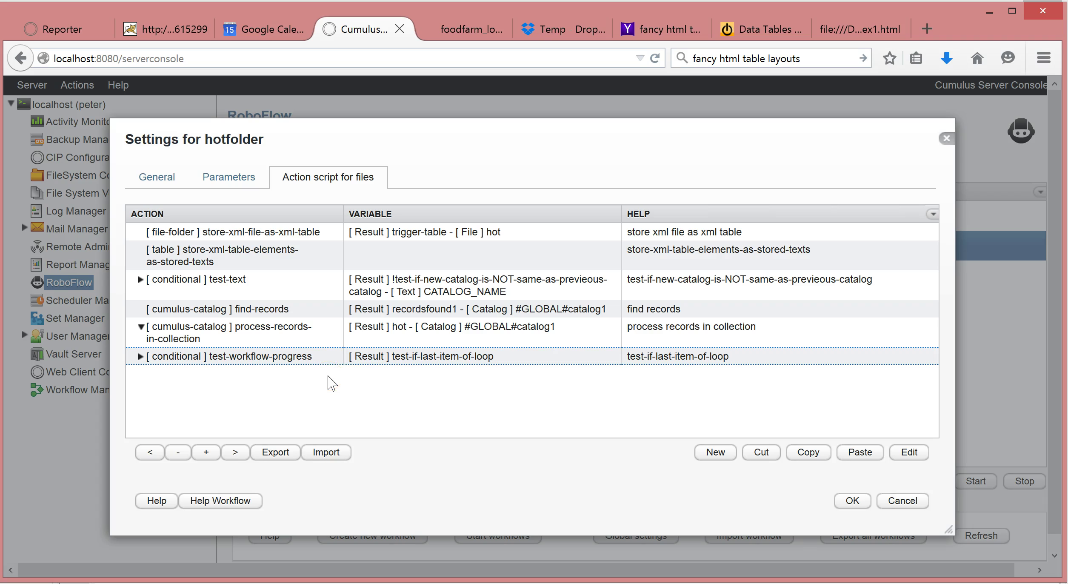
Review the test-text condition's settings and its nested test-result-exists, close-catalog and open-catalog actions.
double_click(191, 284)
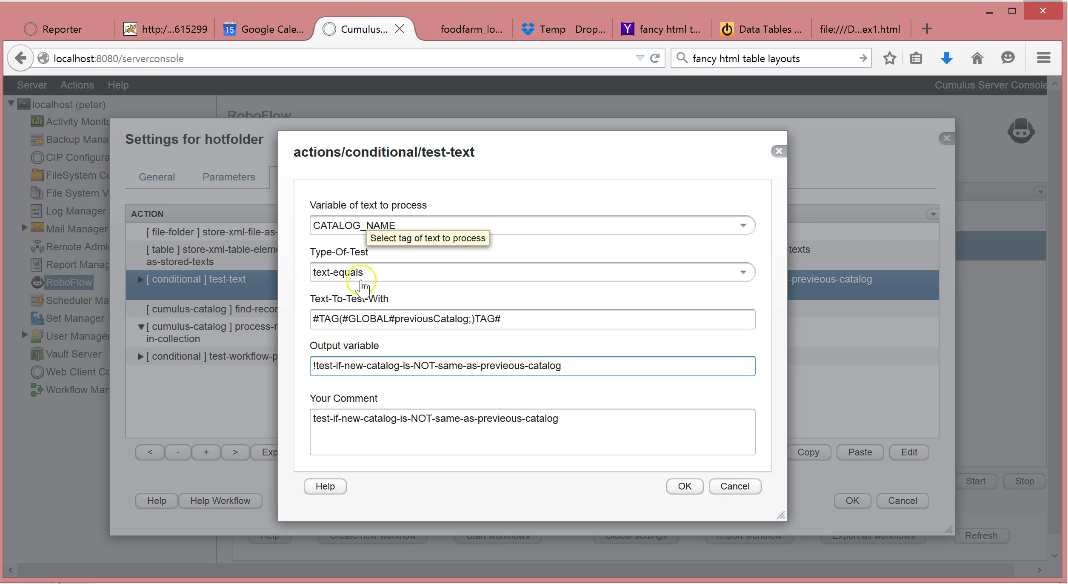
click(734, 487)
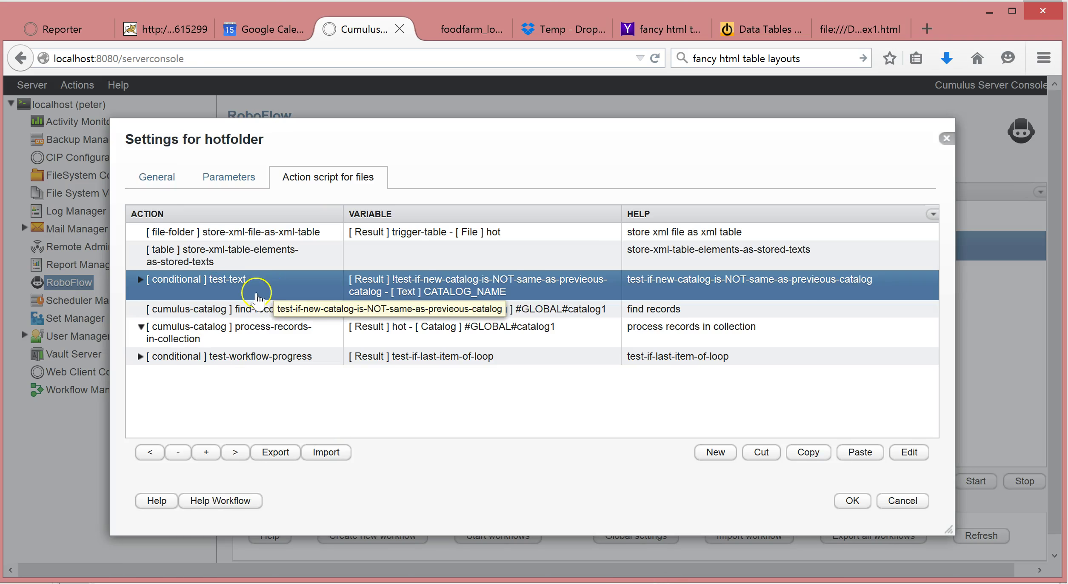
click(340, 312)
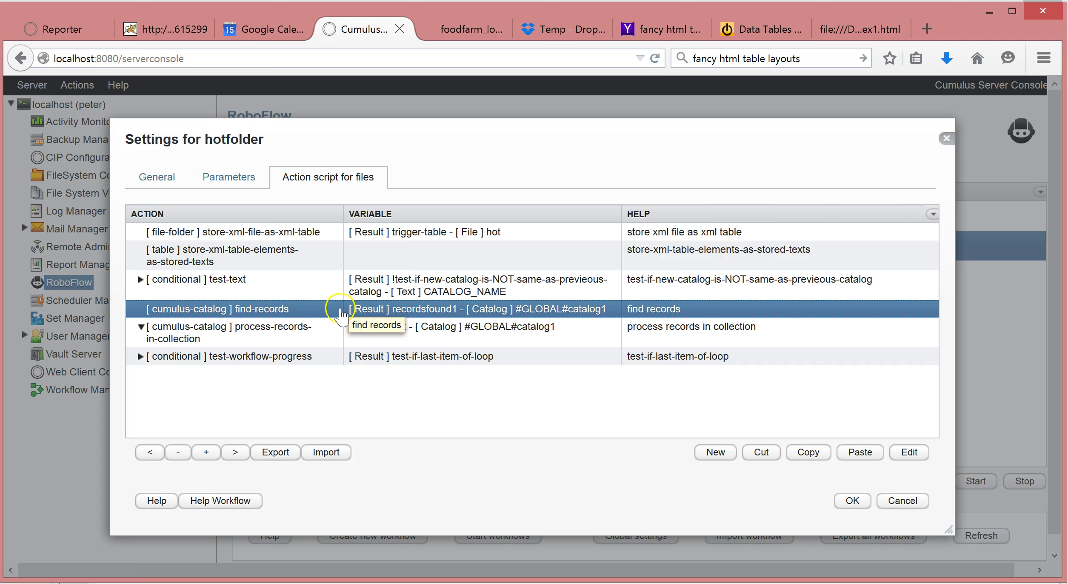
click(260, 284)
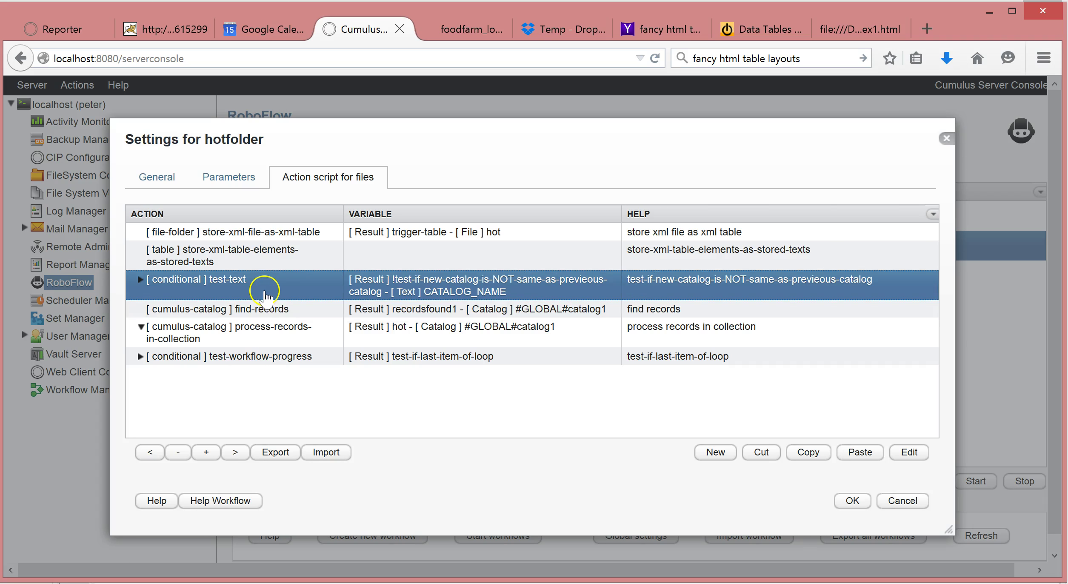
click(140, 281)
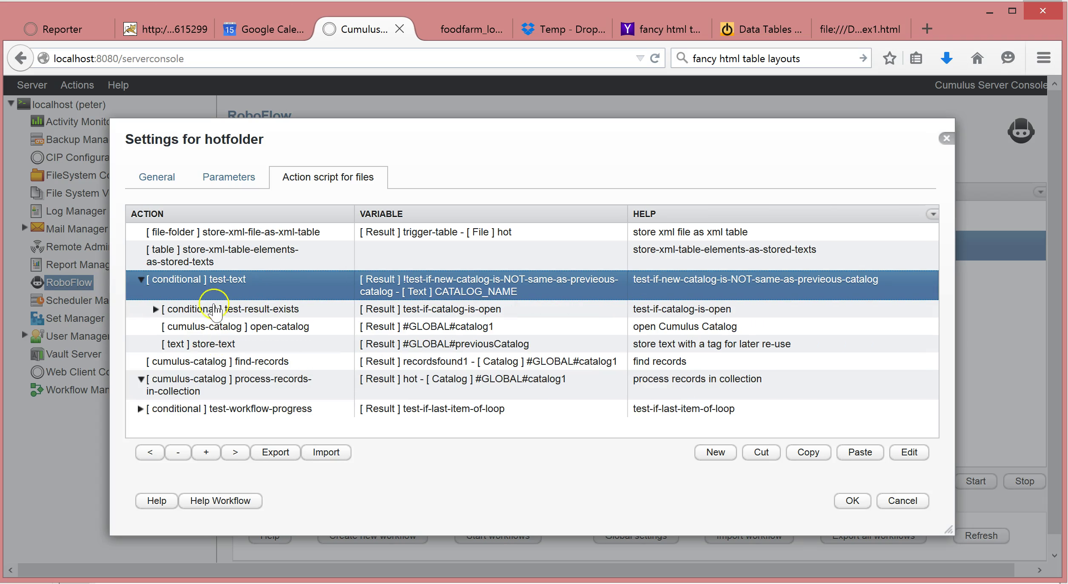
click(156, 310)
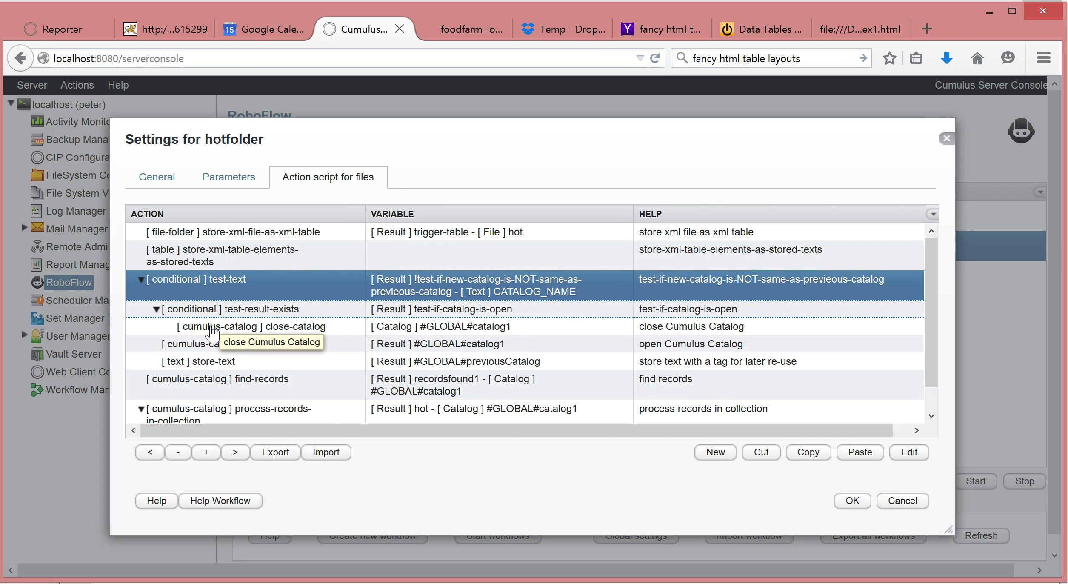
click(317, 327)
click(186, 328)
click(155, 309)
click(234, 327)
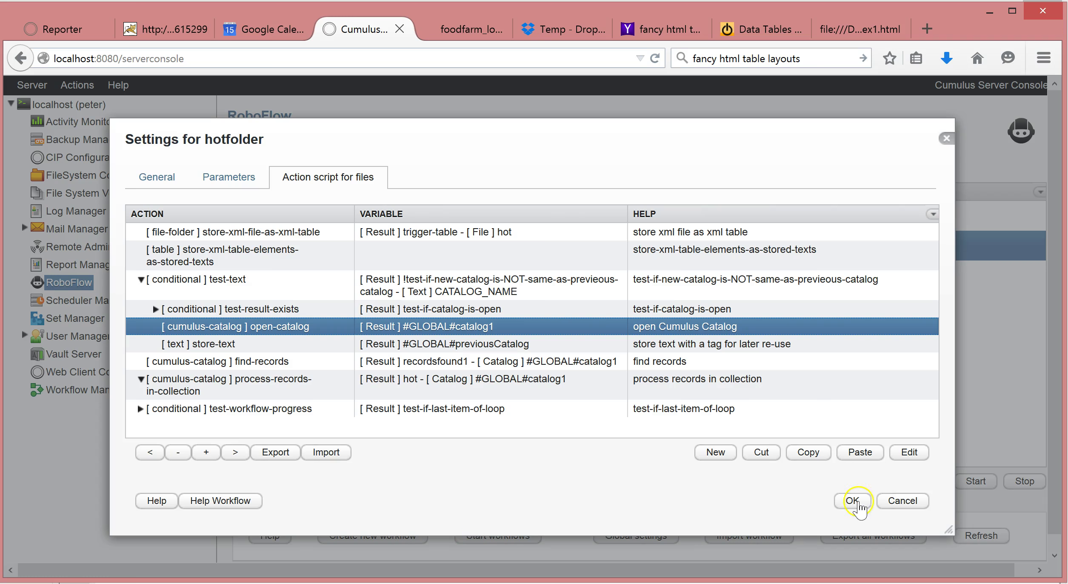
Save the hotfolder workflow settings and select the hotcollection workflow in the workflow overview.
click(855, 501)
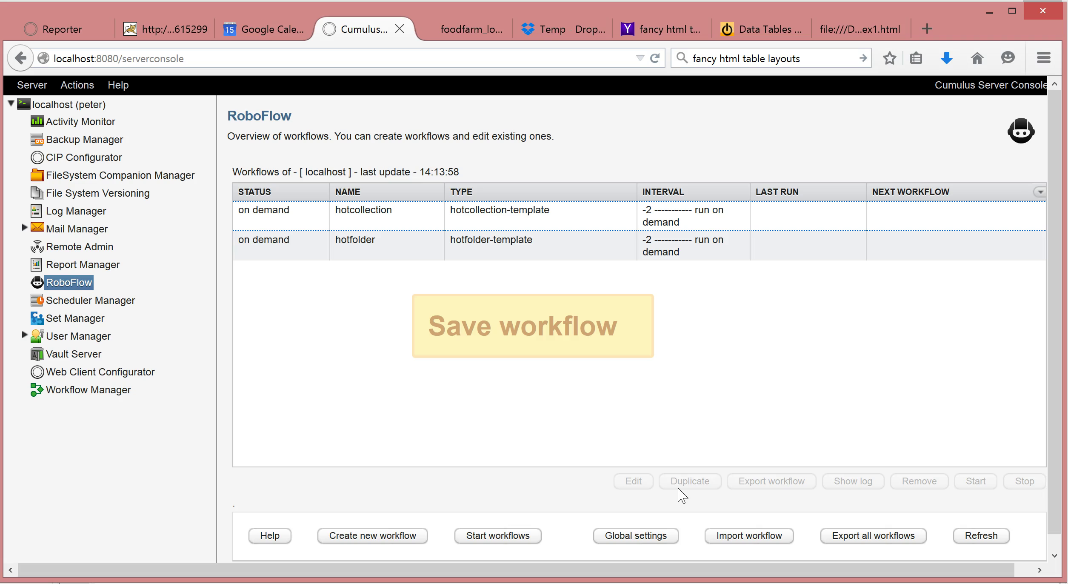
click(501, 219)
click(503, 222)
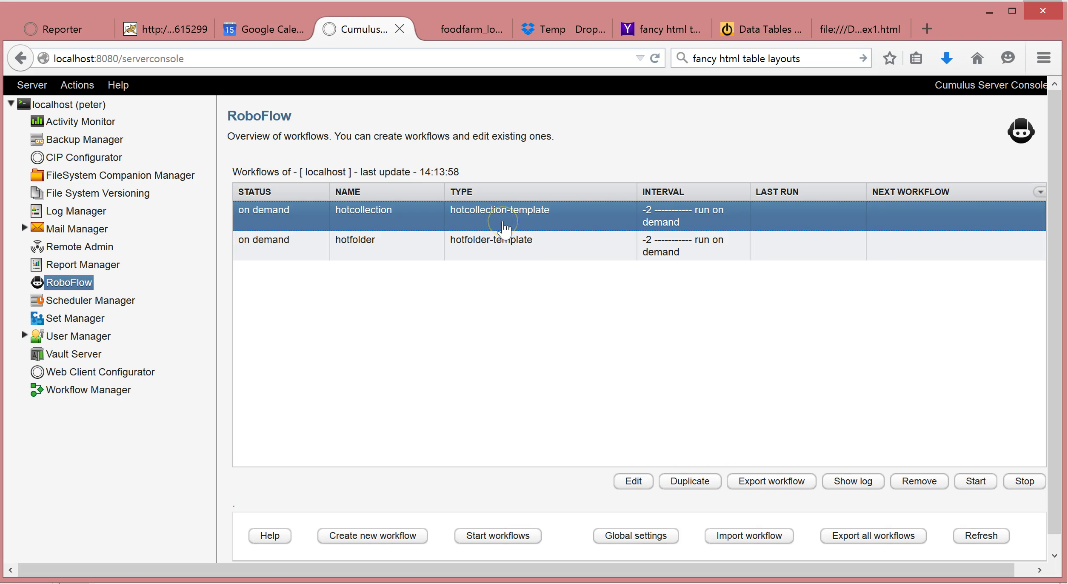
click(489, 254)
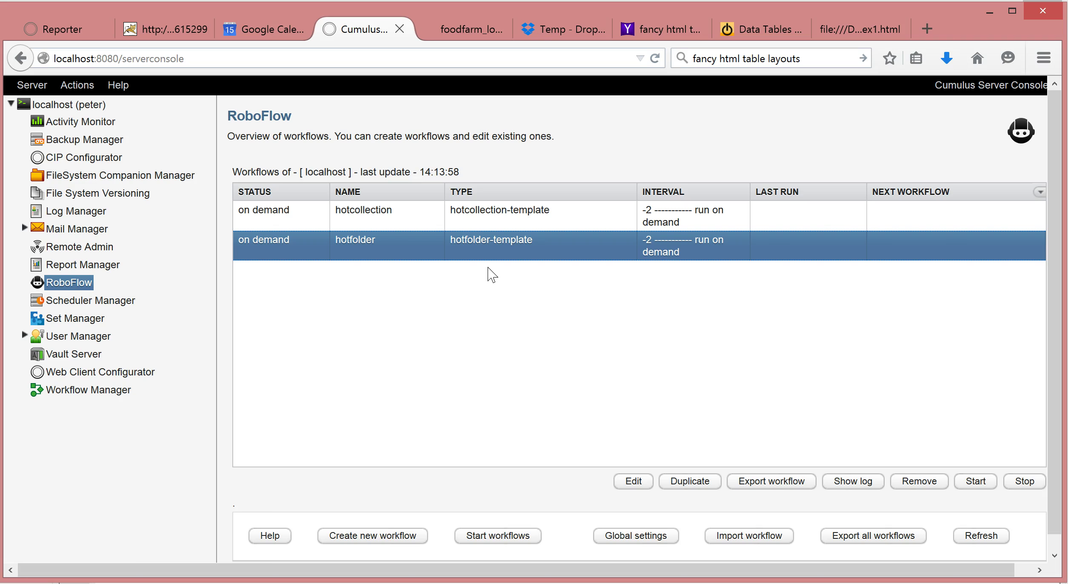
click(495, 215)
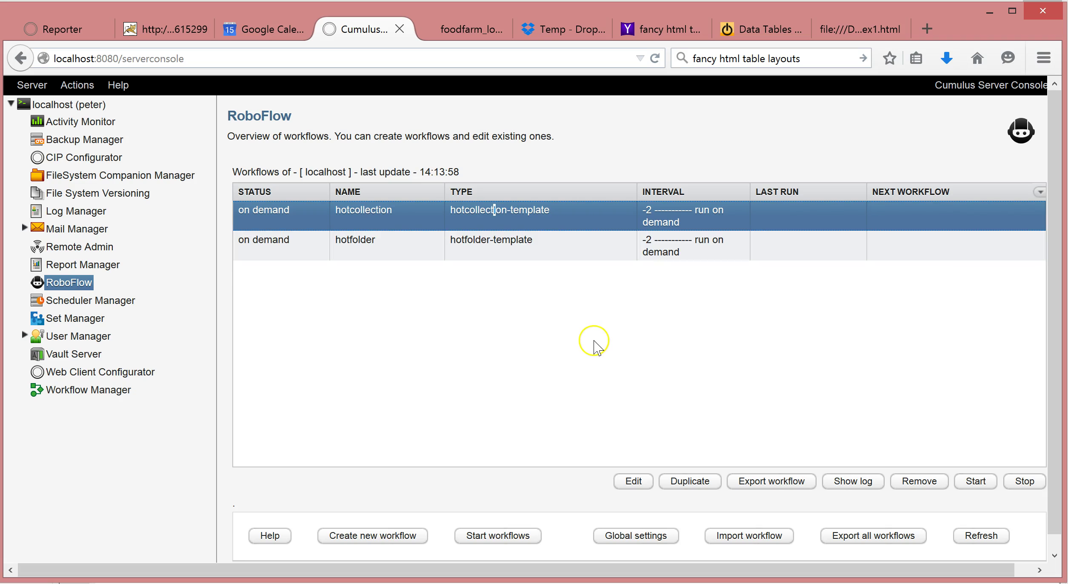